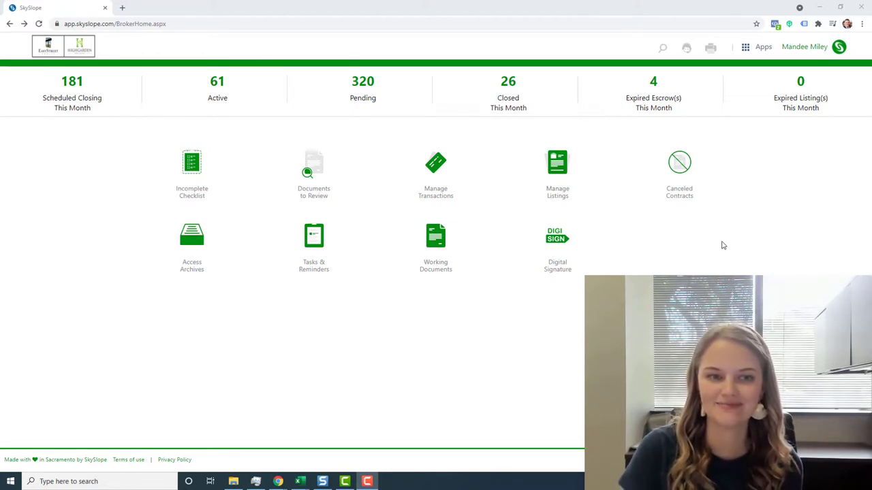
Show the Switch to list of other SkySlope apps from the broker home page.
click(763, 48)
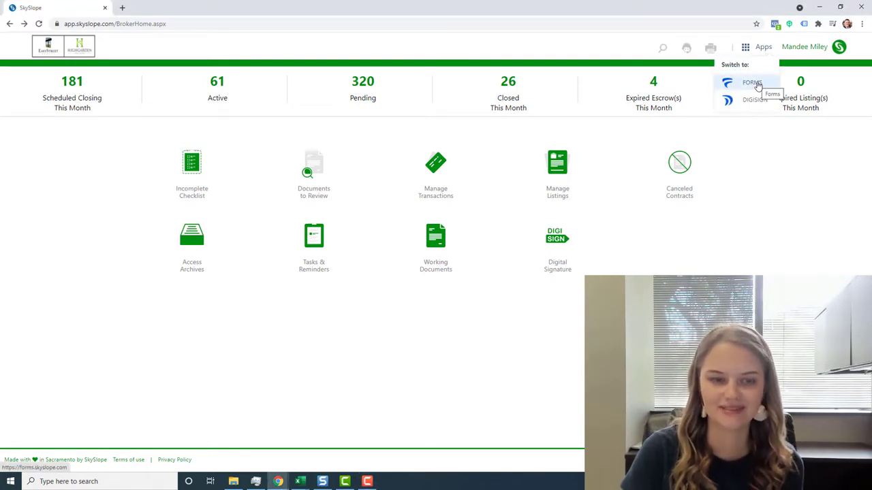
Switch to the FORMS app to reach the SkySlope Forms Files page.
click(751, 83)
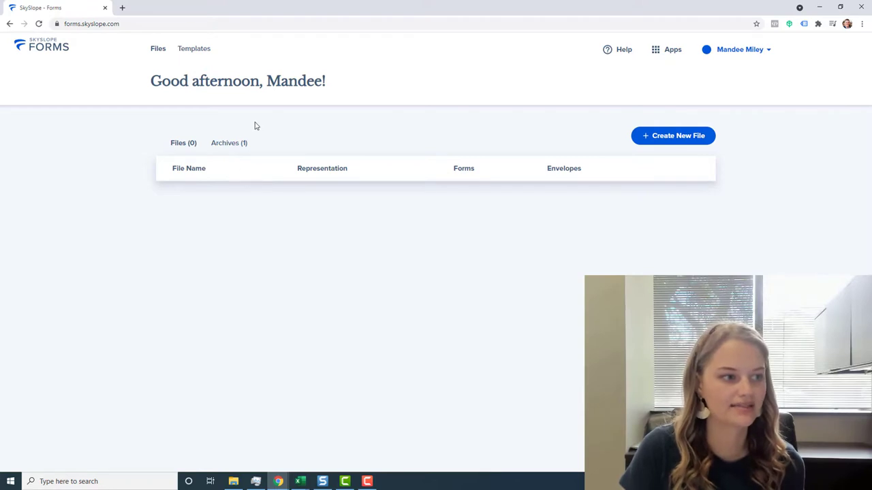
Create a new template of the Buyer type from the Templates section.
click(202, 54)
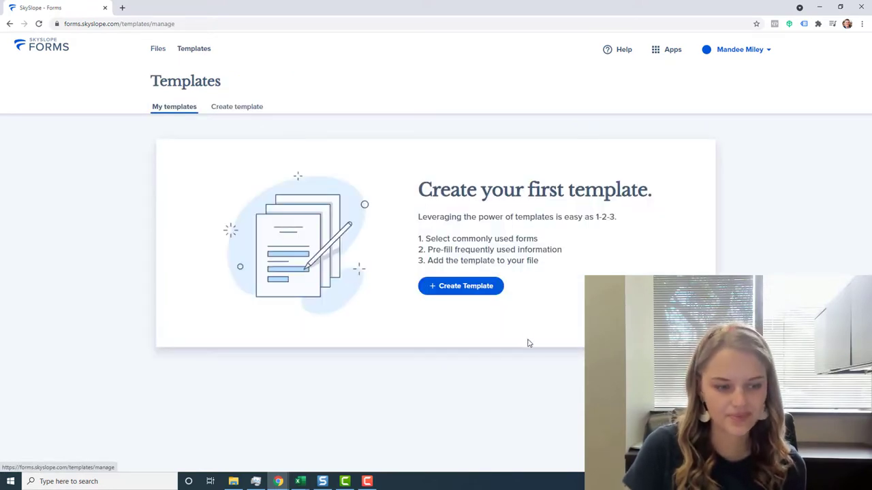
click(483, 293)
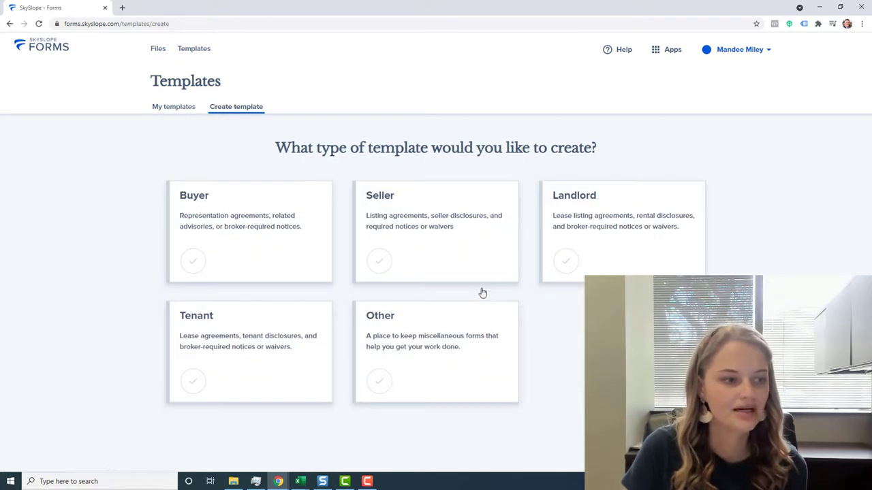
click(283, 237)
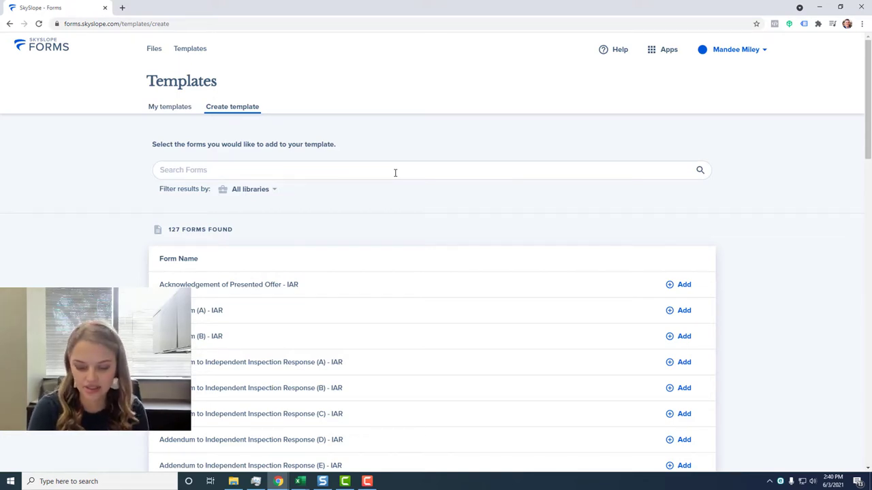
Search 'purchase agreement', add Purchase Agreement (Improved Property) - IAR, then clear the search.
click(395, 172)
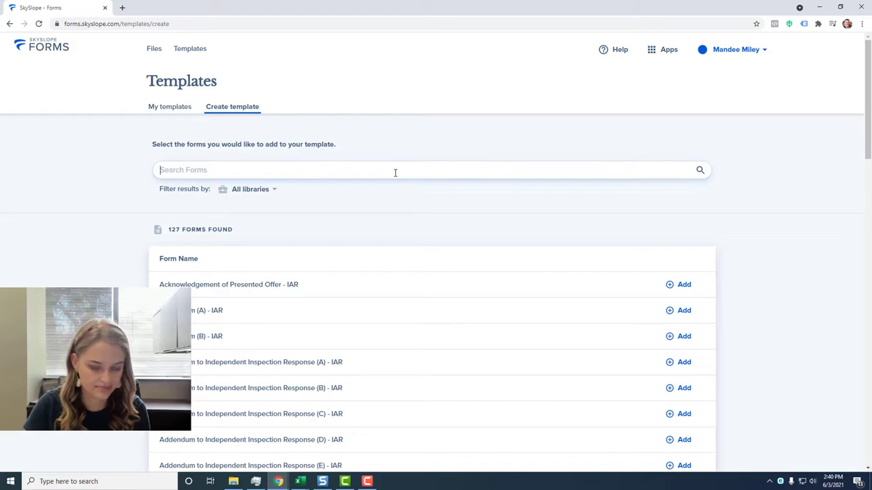
text(p)
key(BackSpace)
text(pur)
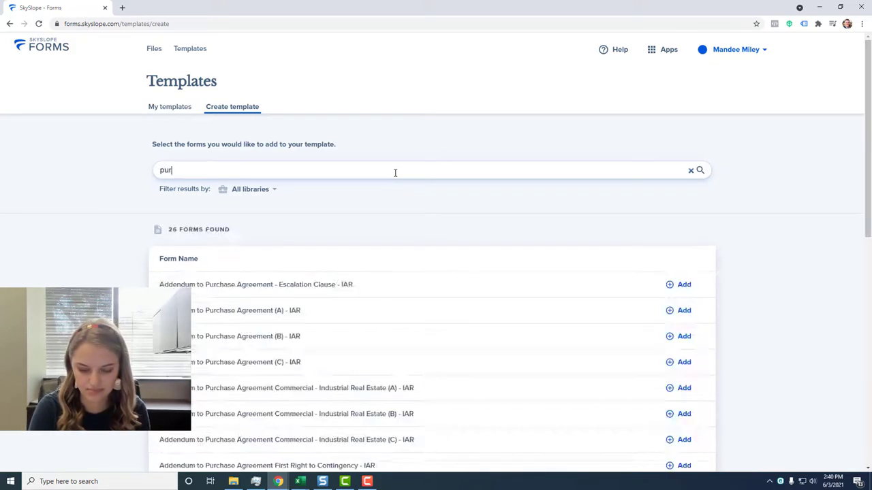
text(chase agreement)
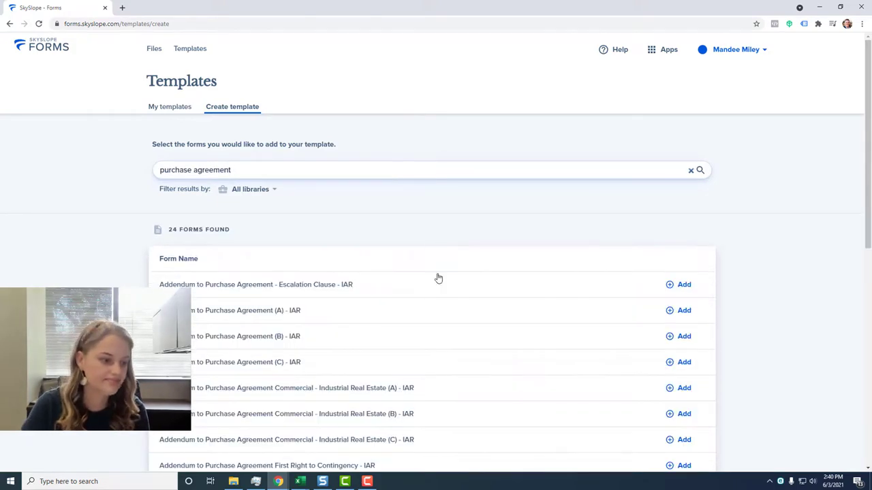
scroll(434, 327, down, 4)
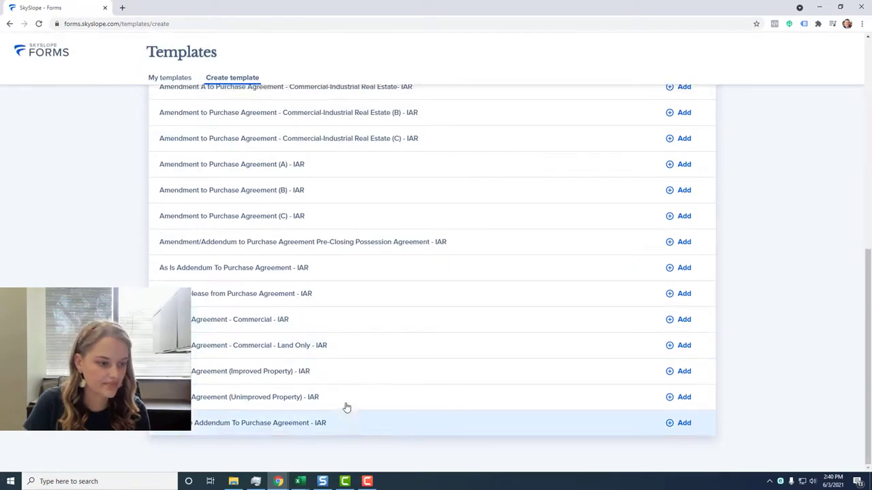
click(680, 371)
scroll(729, 328, up, 10)
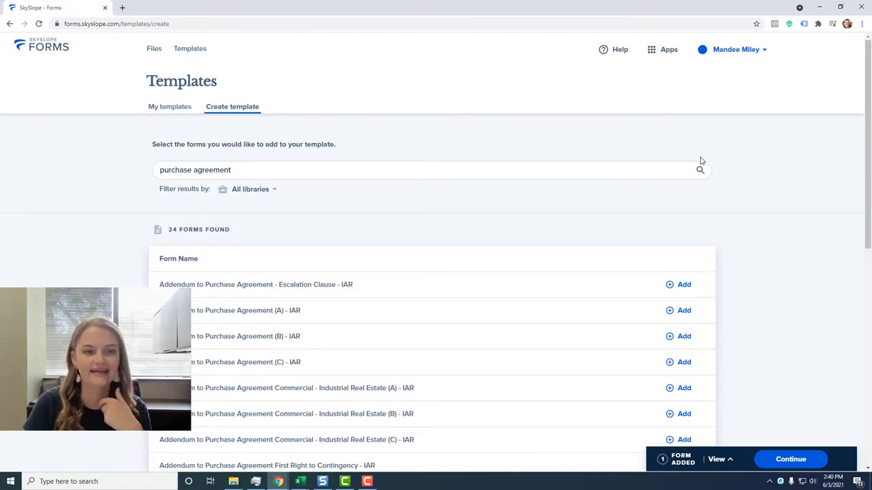
click(690, 171)
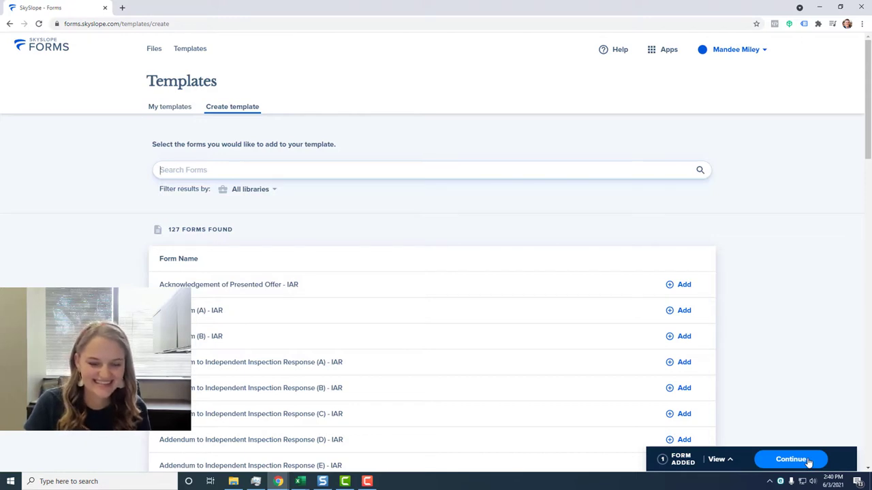
Name the template 'Buyer's Template' and save it, opening the Purchase Agreement form.
click(729, 461)
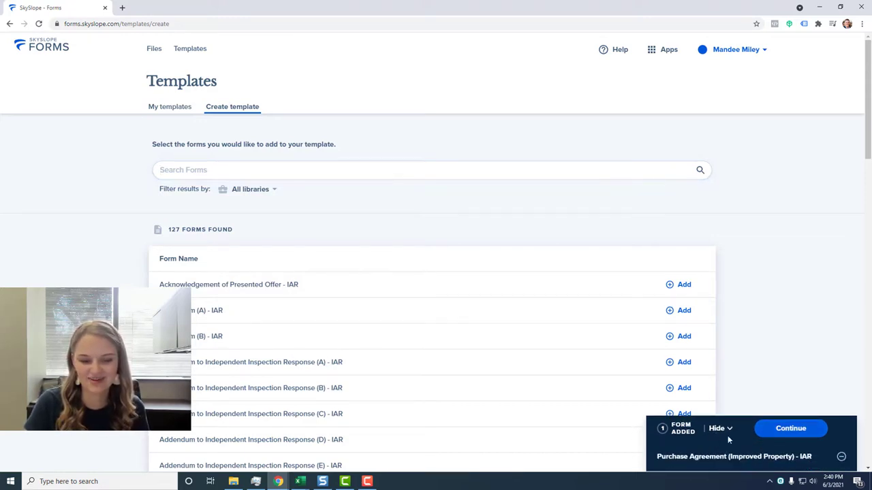
click(815, 436)
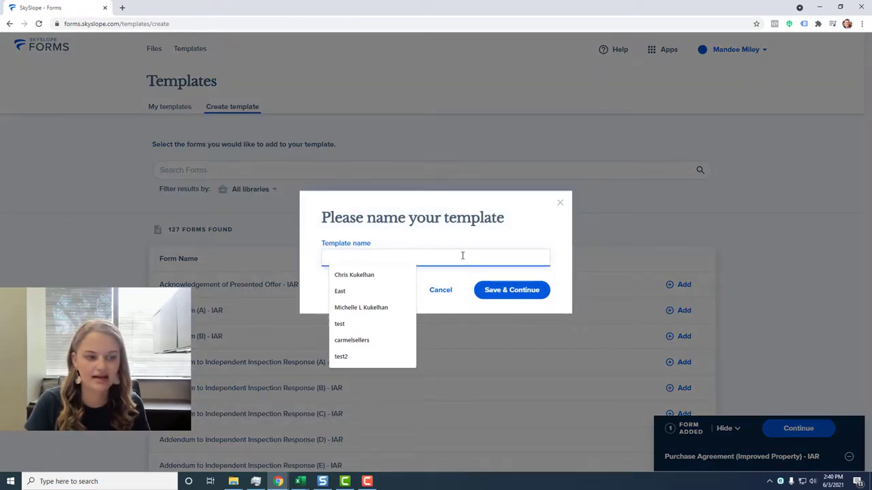
text(Bu)
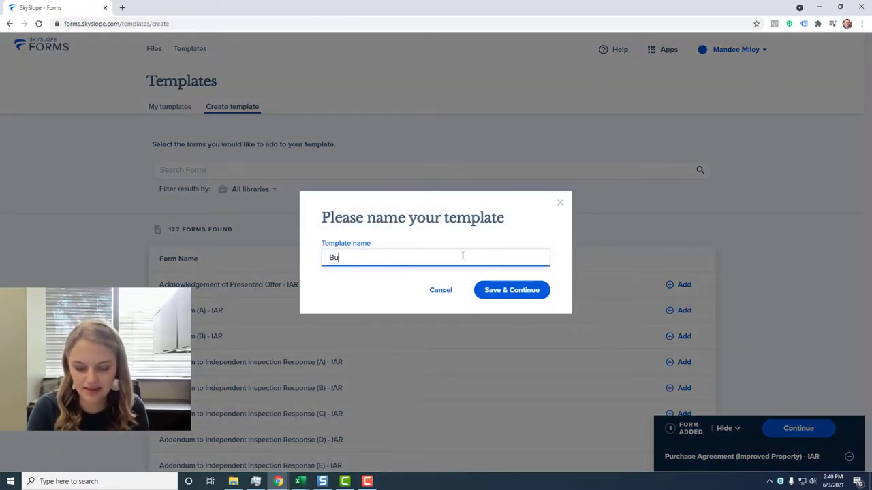
text(yer's Template)
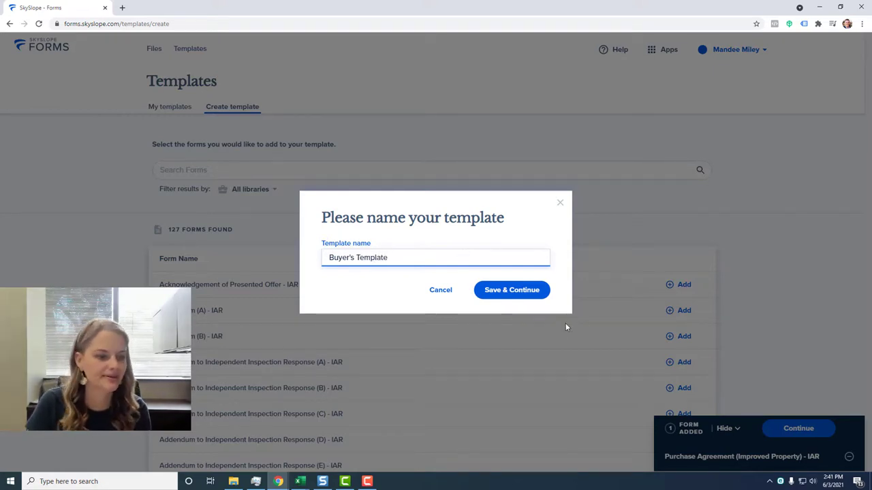
click(511, 290)
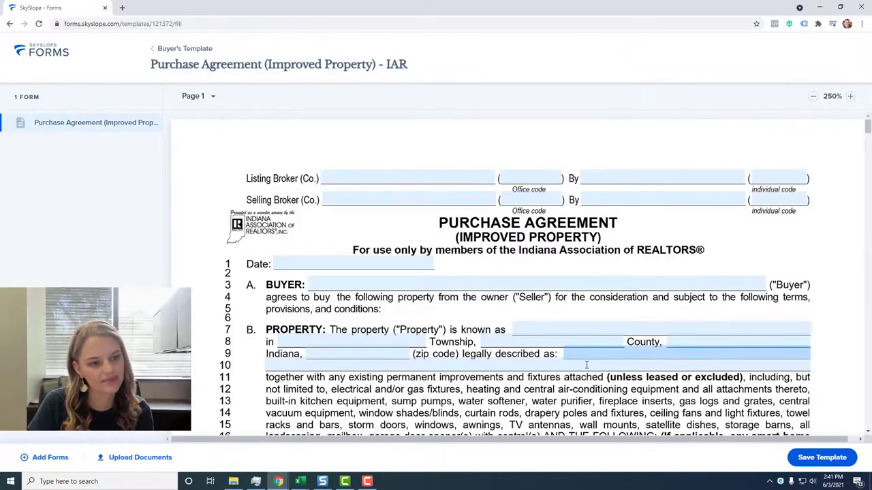
scroll(563, 202, down, 1)
scroll(563, 204, down, 6)
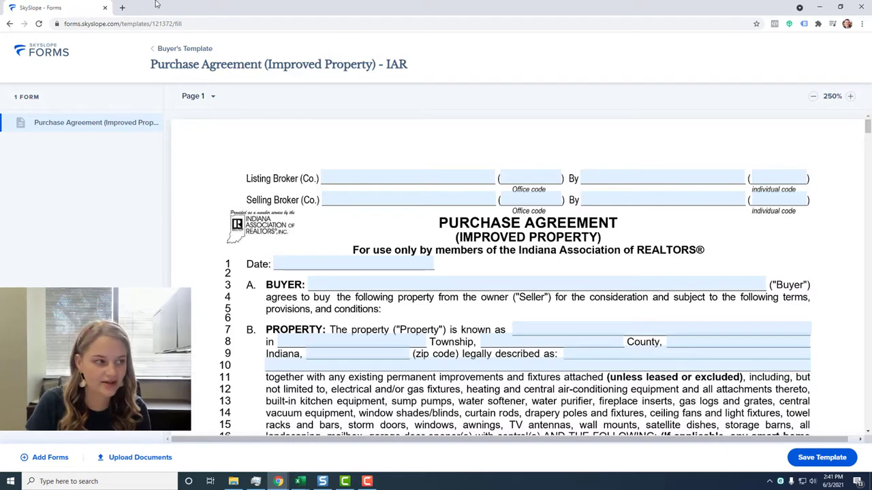
Download Office Policy - Buyer.pdf from The Agent Locker's Indiana library to the Desktop.
click(123, 8)
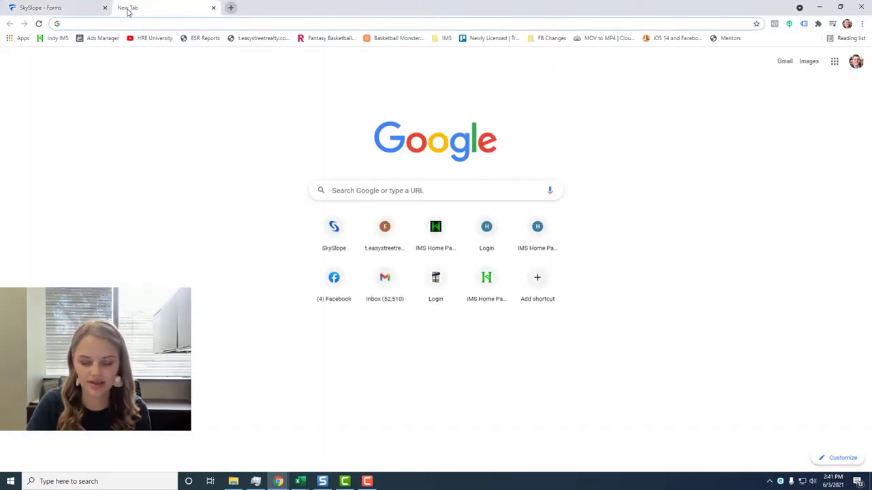
text(theag)
key(Return)
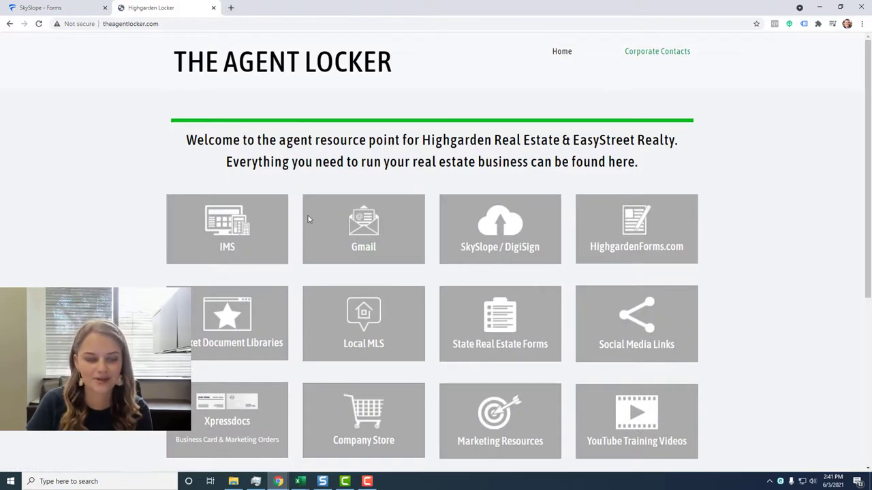
click(227, 325)
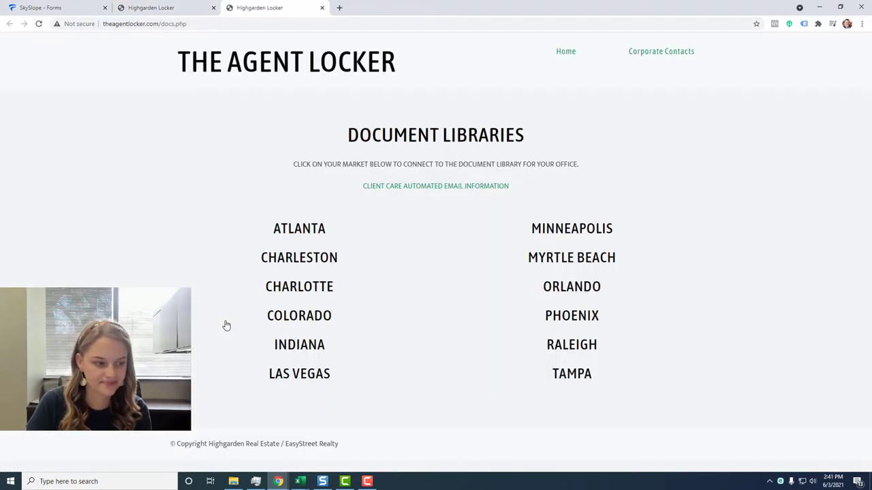
click(319, 353)
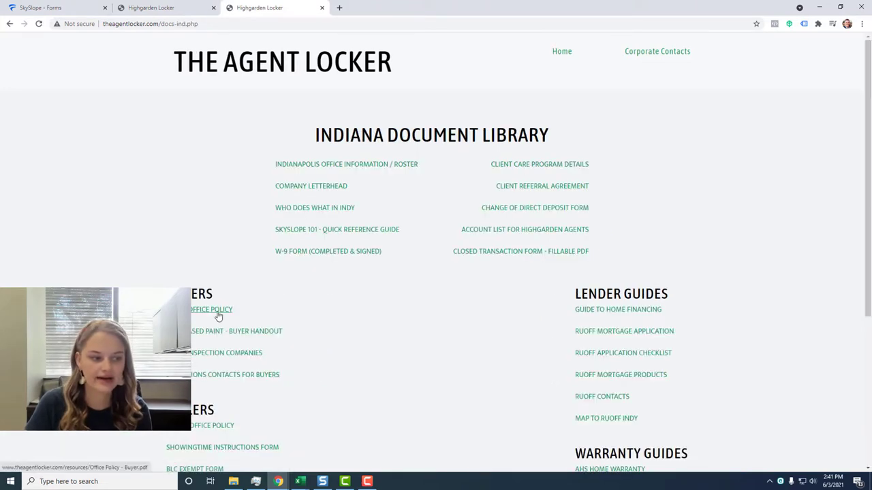
click(218, 311)
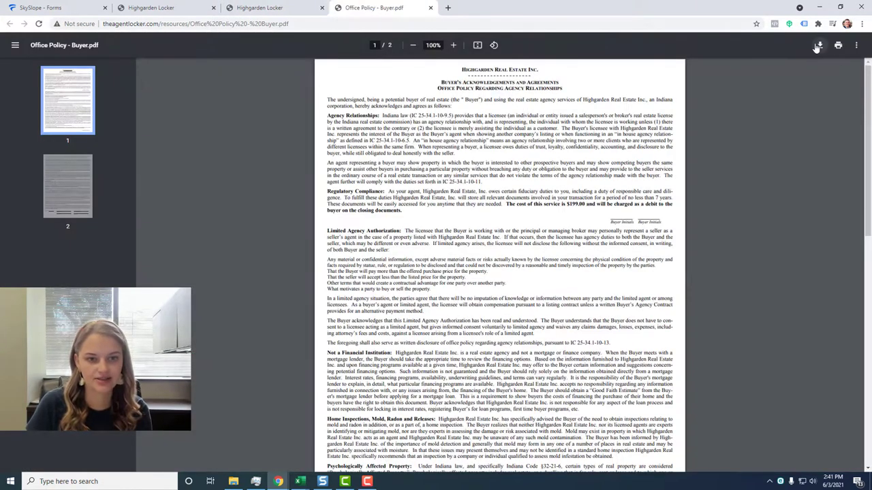
click(820, 45)
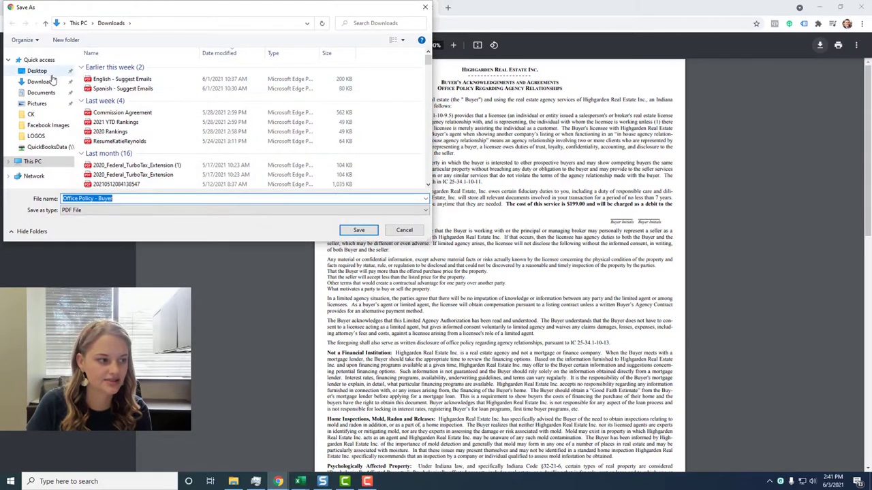
click(45, 73)
click(354, 231)
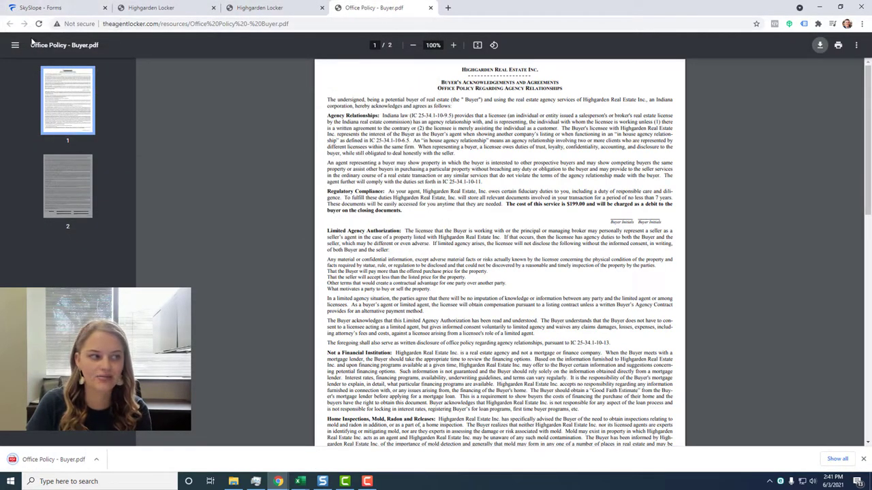
Upload Office Policy - Buyer.pdf into Buyer's Template, then return to the Purchase Agreement.
click(20, 5)
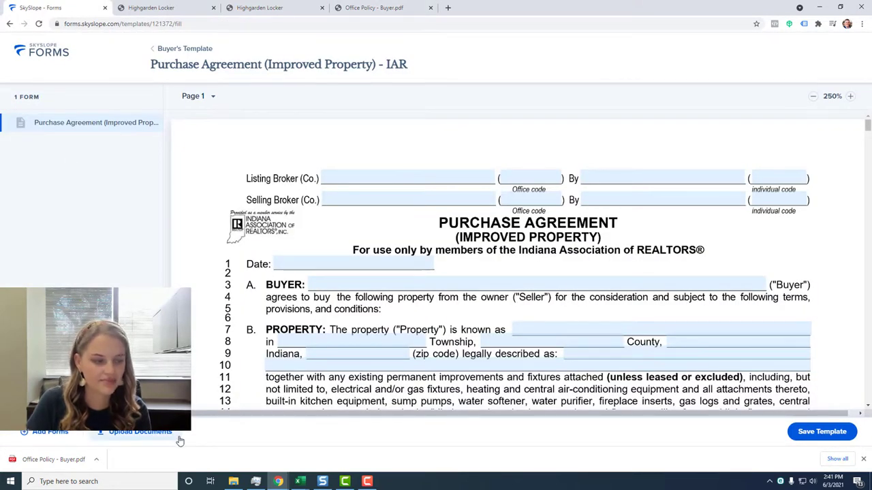
click(139, 436)
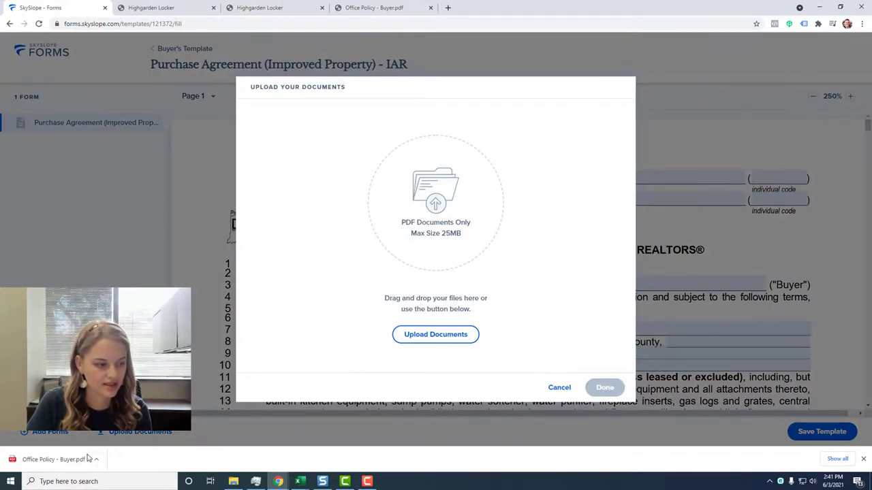
drag(58, 461, 414, 170)
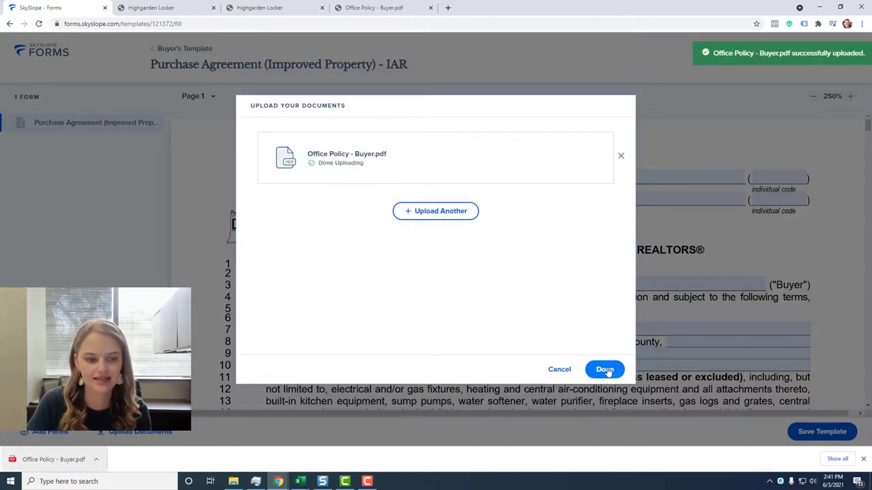
click(604, 369)
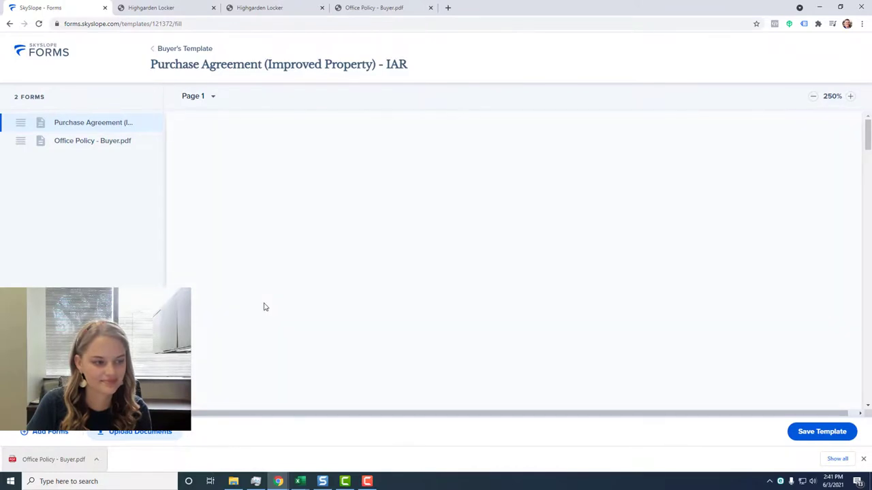
scroll(308, 295, down, 5)
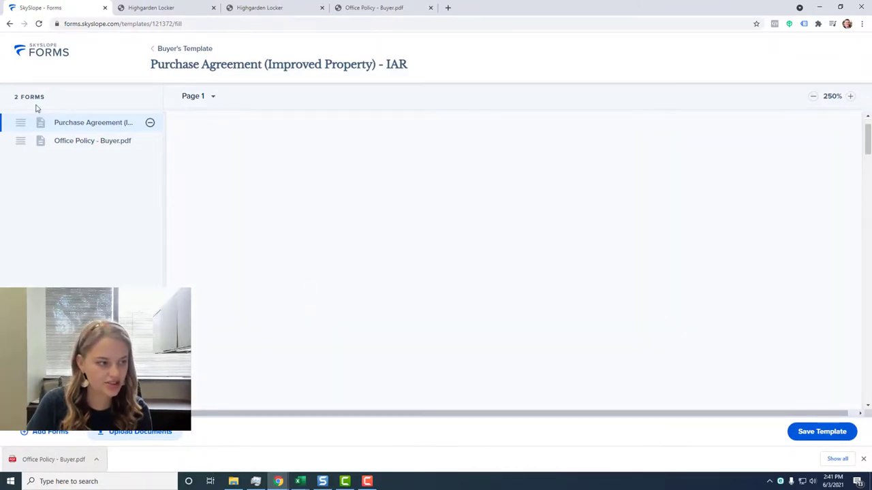
click(54, 141)
click(75, 126)
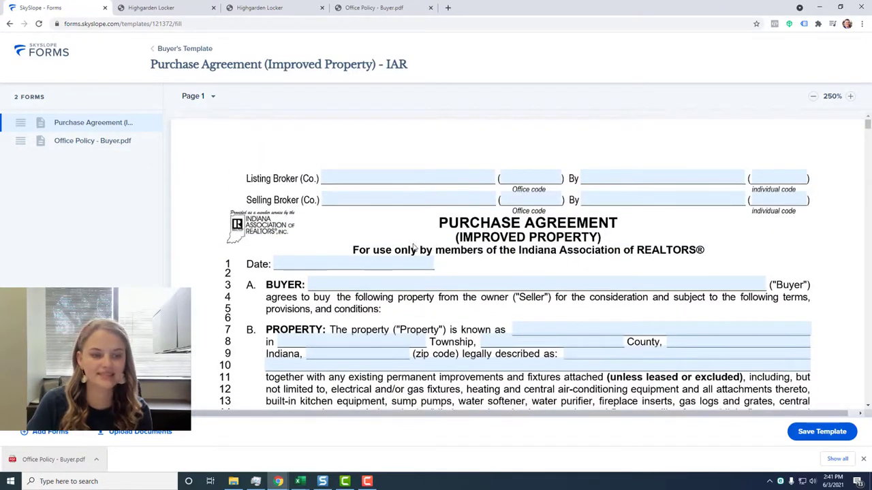
scroll(409, 252, down, 3)
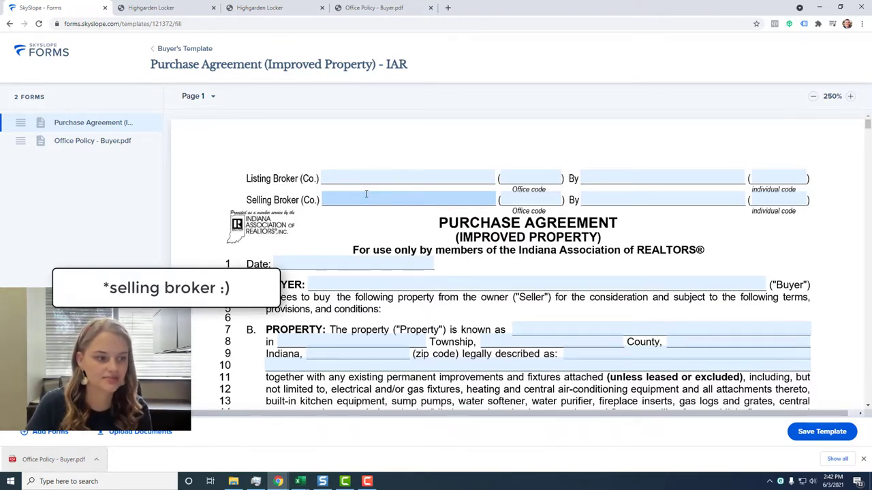
For the Selling Broker, enter the buyer agent's first name, last name and email address.
click(366, 200)
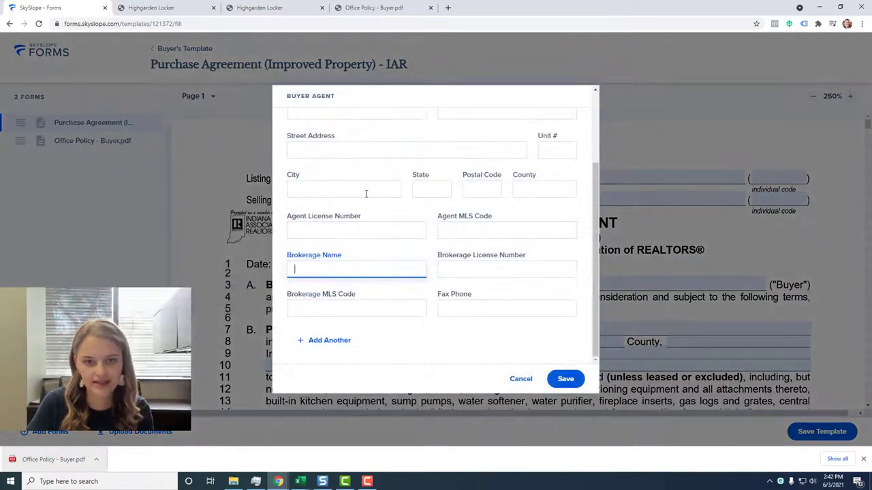
scroll(366, 194, up, 3)
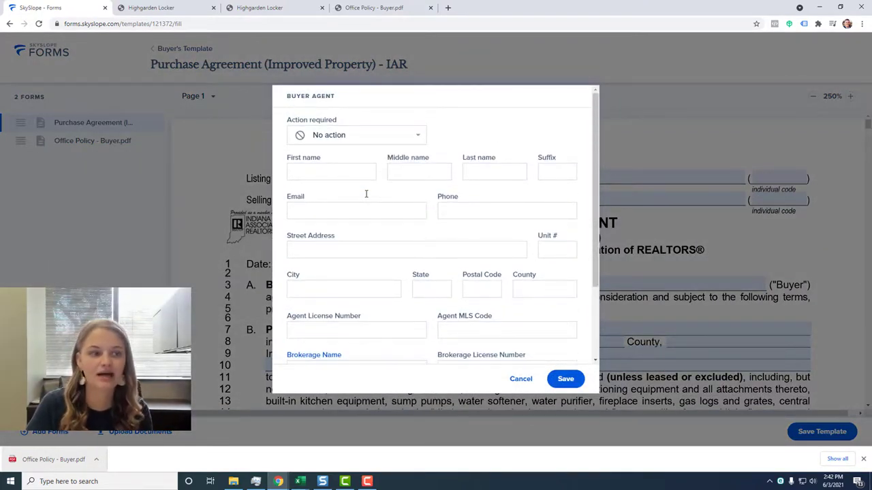
click(326, 172)
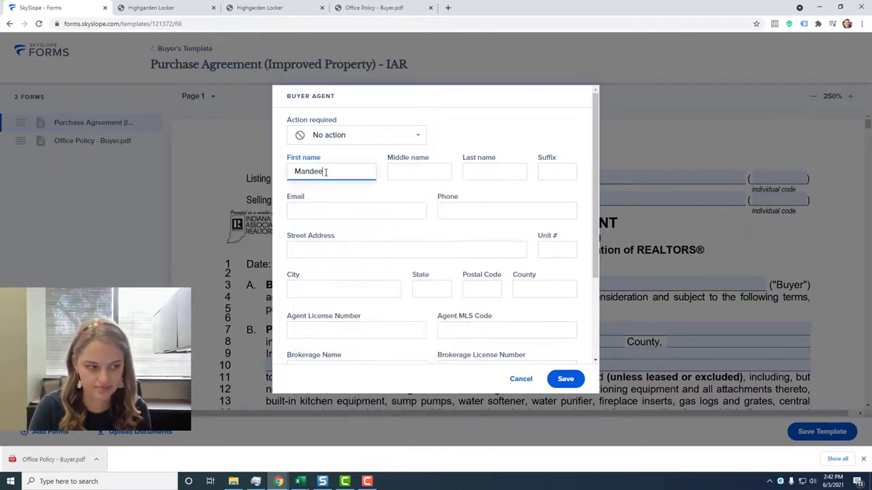
key(Tab)
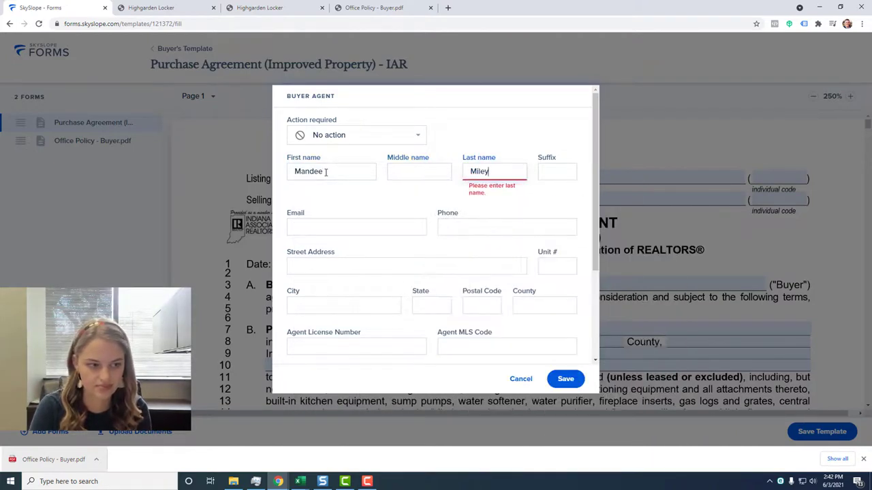
key(Tab)
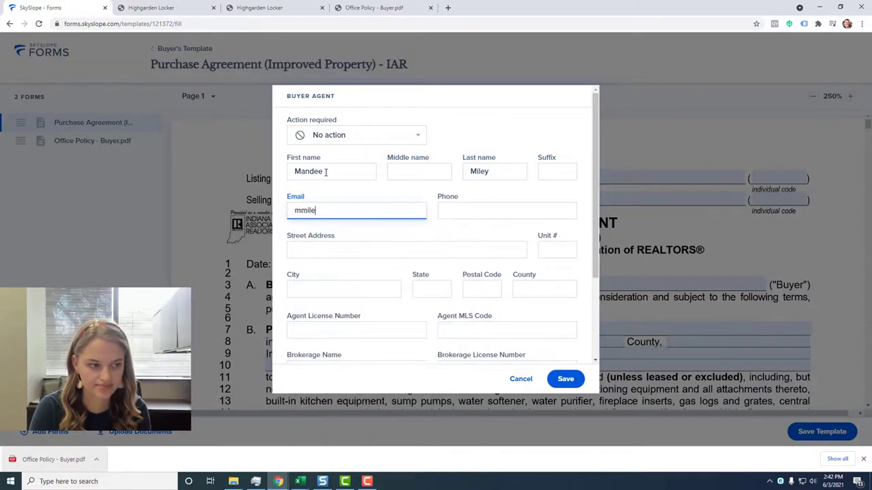
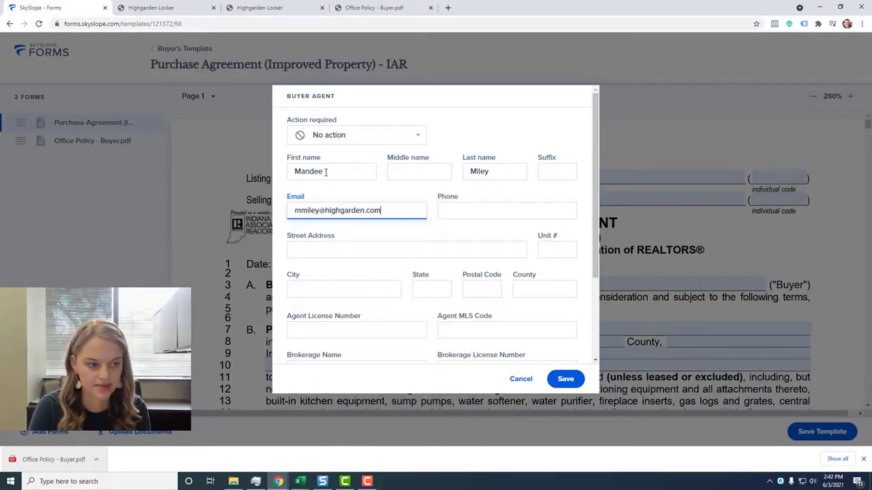
key(Tab)
key(Down)
key(Return)
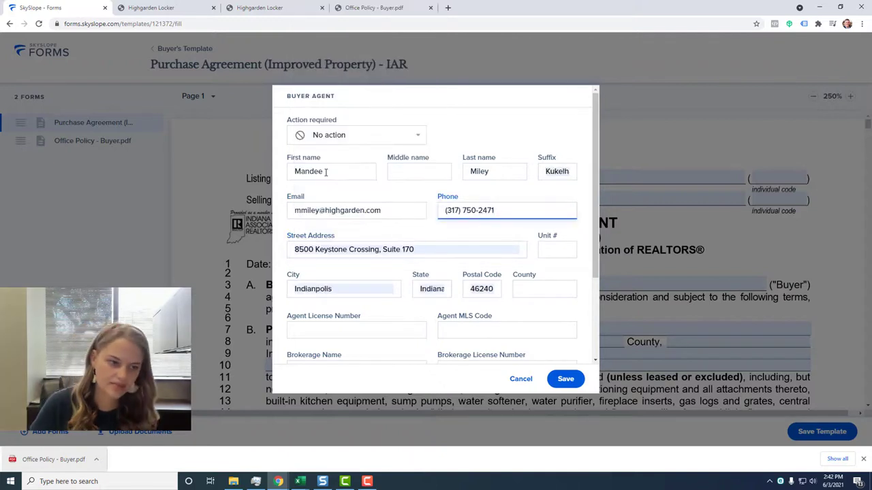
Clear the autofilled phone, street address, city, state, postal code and suffix fields.
click(463, 224)
click(526, 219)
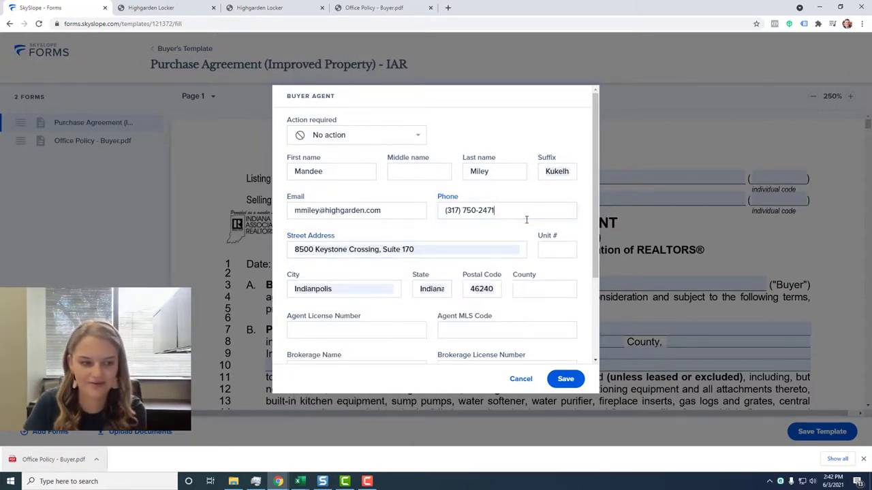
drag(525, 206, 411, 190)
key(BackSpace)
click(440, 250)
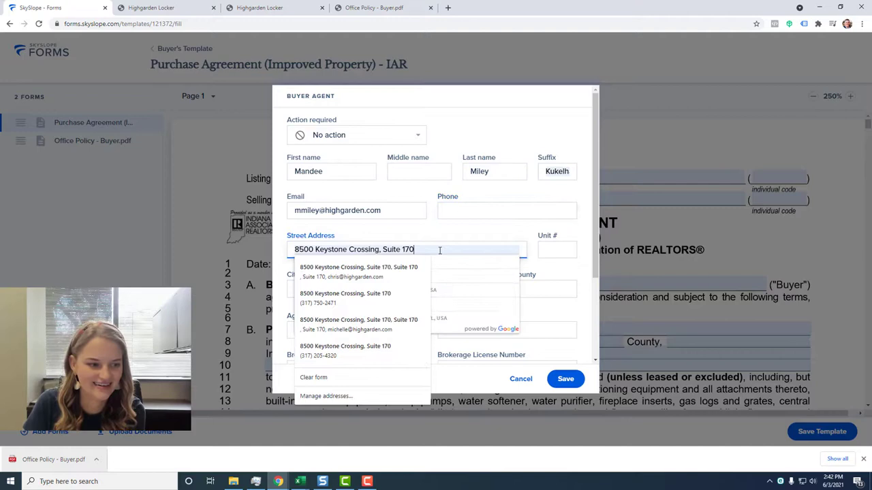
key(ctrl+a)
key(BackSpace)
double_click(350, 288)
key(BackSpace)
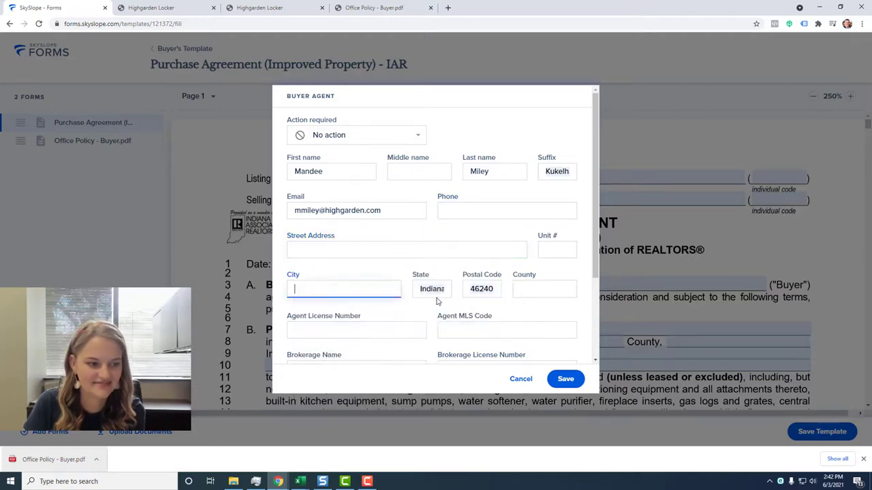
double_click(439, 292)
key(BackSpace)
click(481, 291)
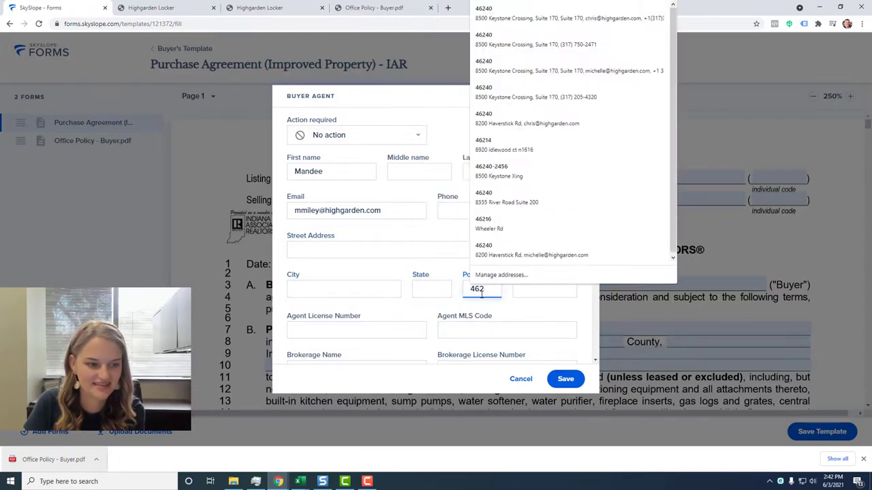
click(488, 256)
double_click(551, 171)
key(BackSpace)
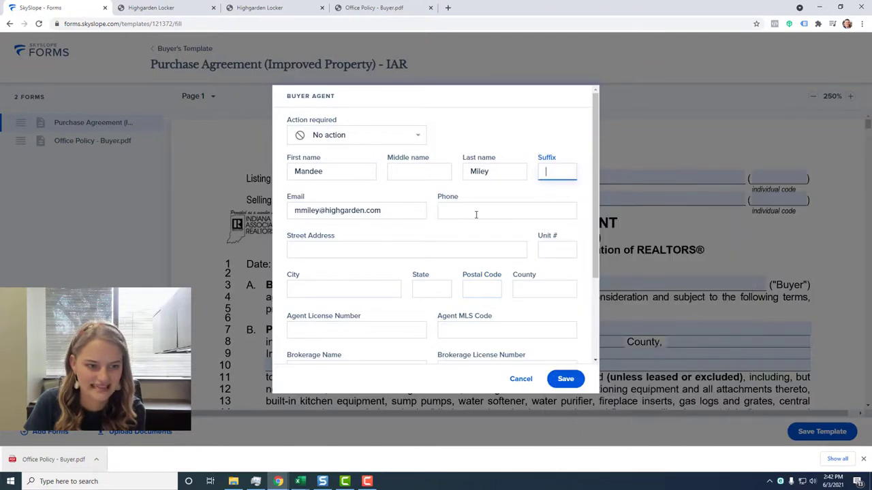
Enter the agent's license number, brokerage Highgarden Real Estate, its license number and MLS code.
scroll(337, 253, down, 2)
click(346, 214)
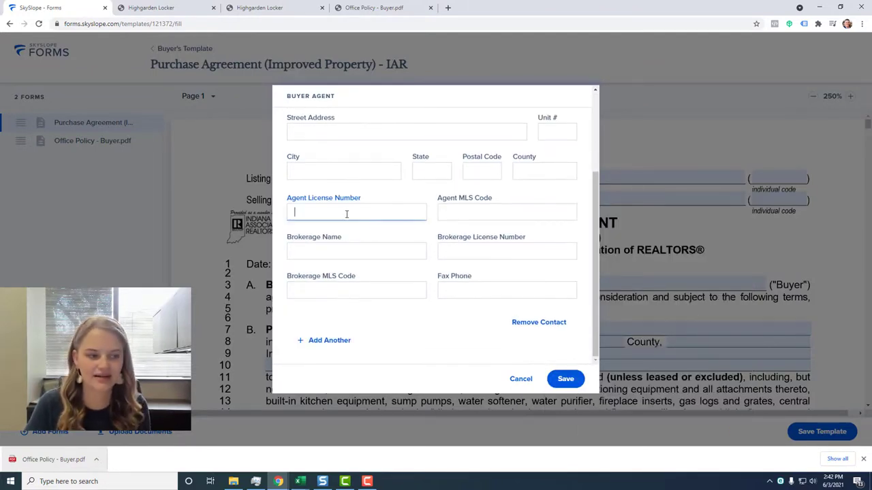
text(RB)
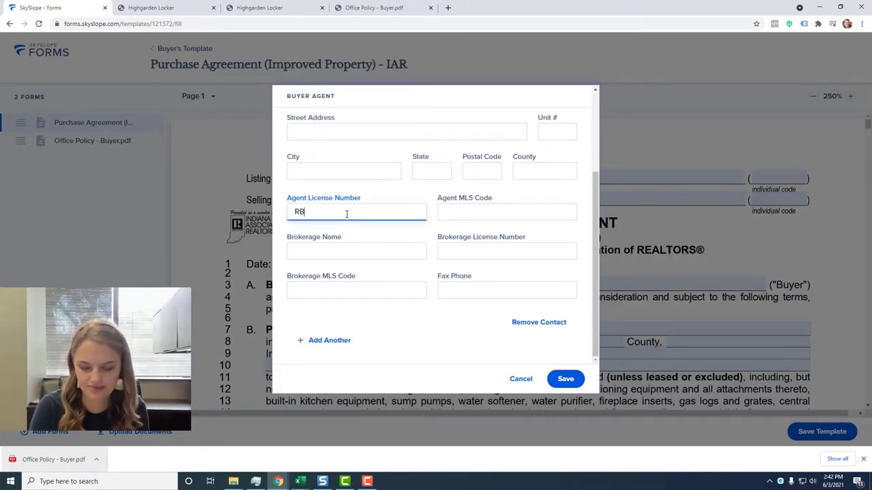
text(0000000)
key(Tab)
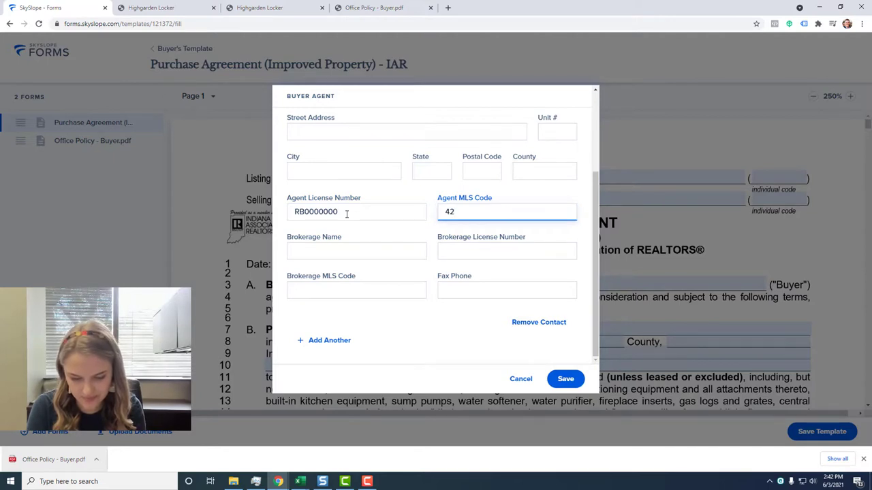
key(Tab)
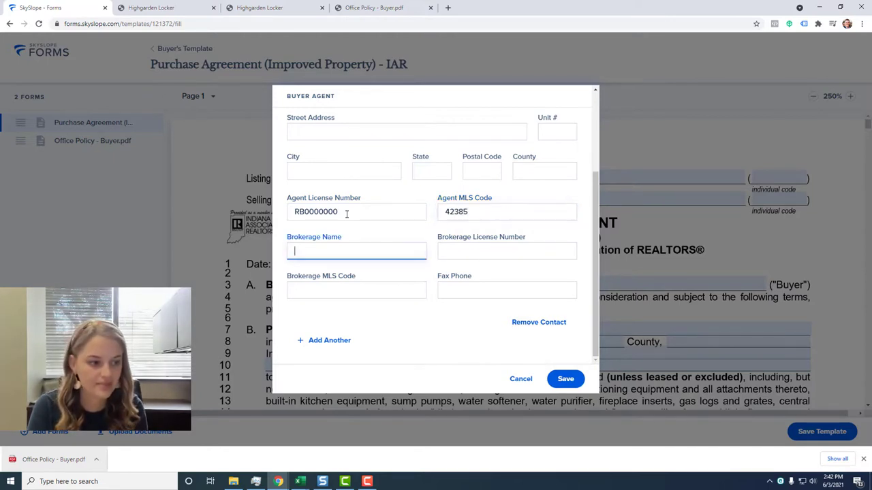
text(High)
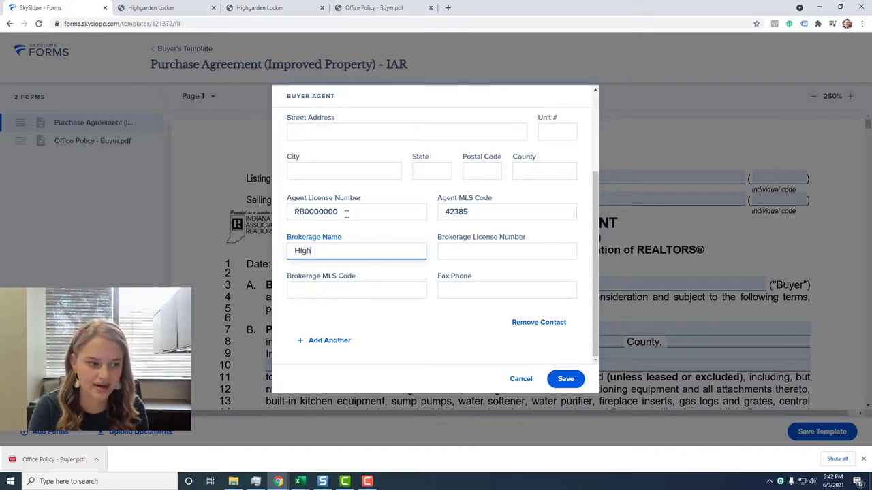
text(garden Real Estate)
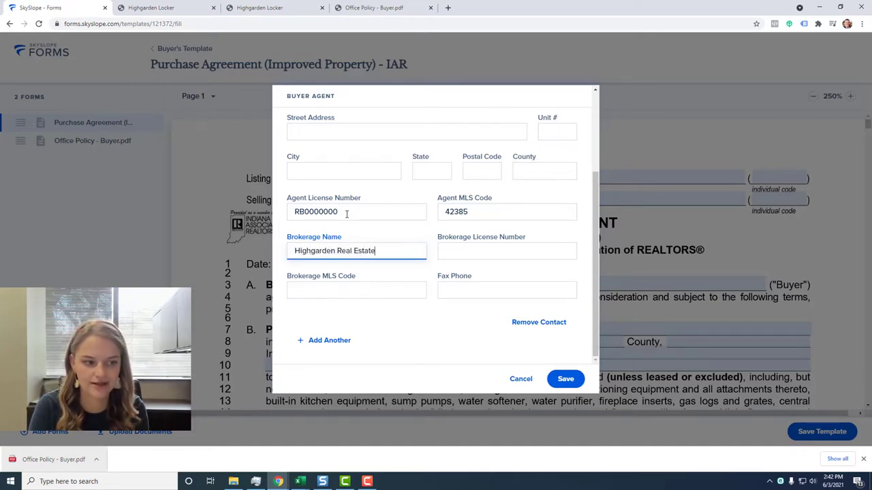
key(Tab)
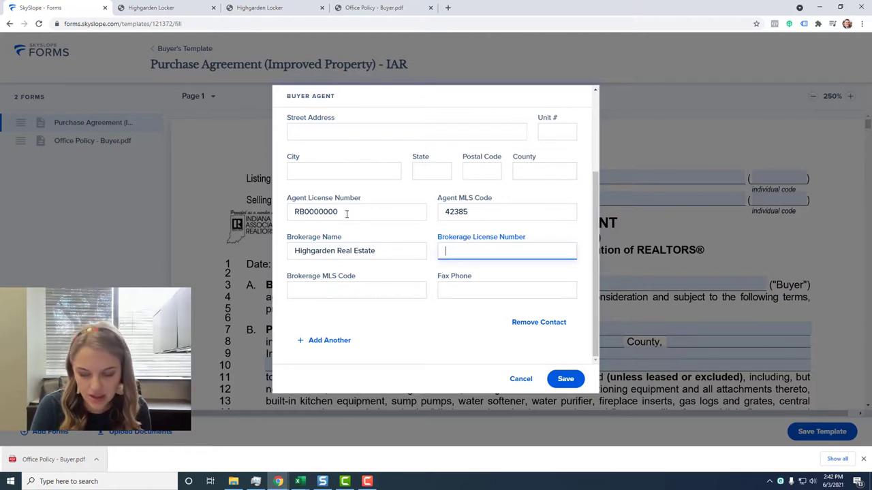
text(CO)
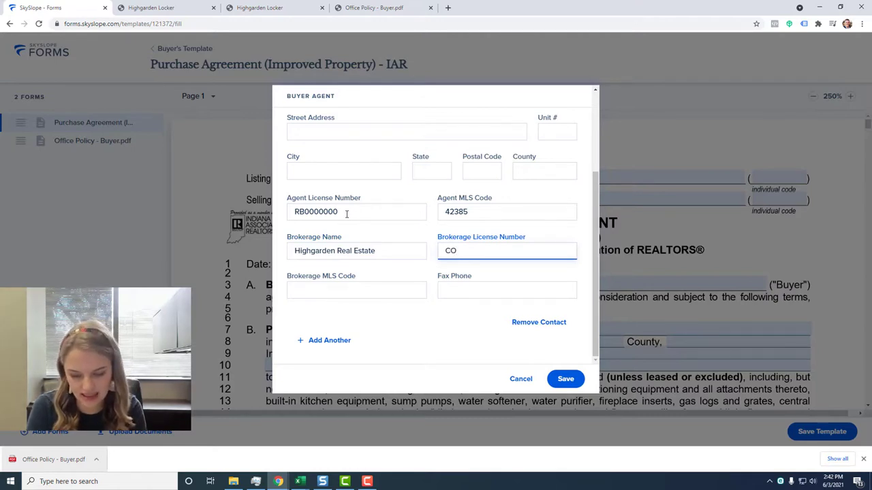
text(10200085)
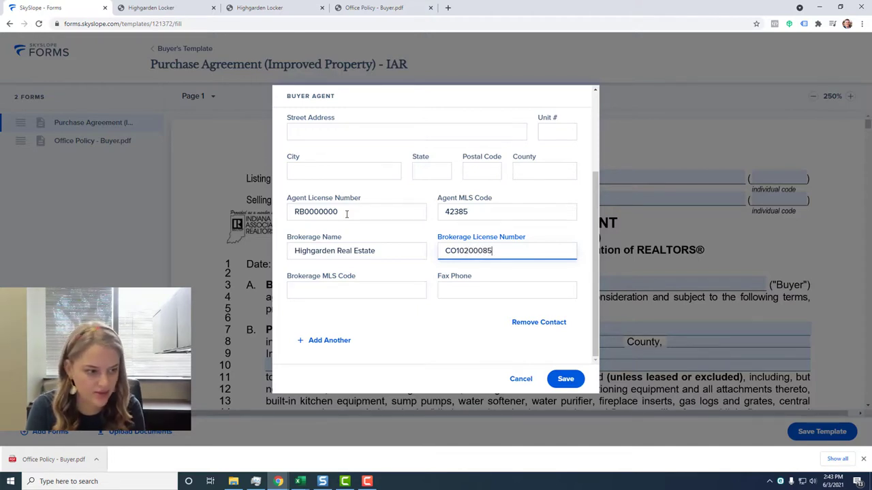
key(Tab)
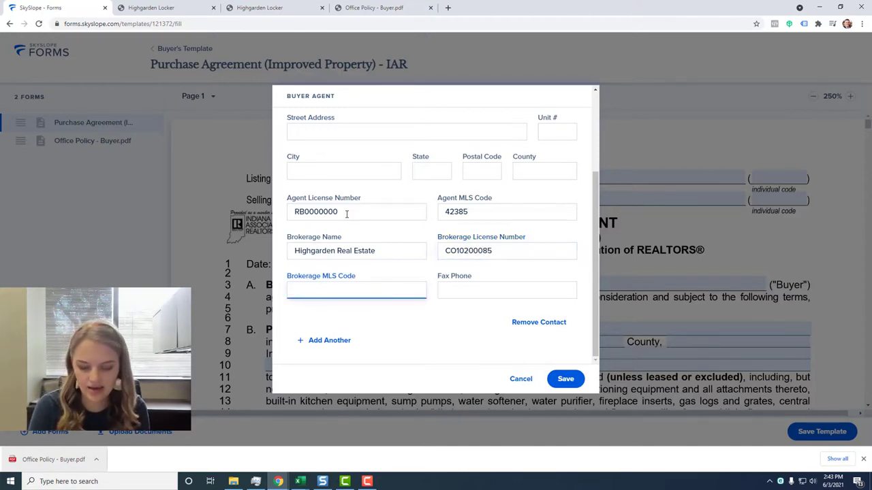
text(EZ)
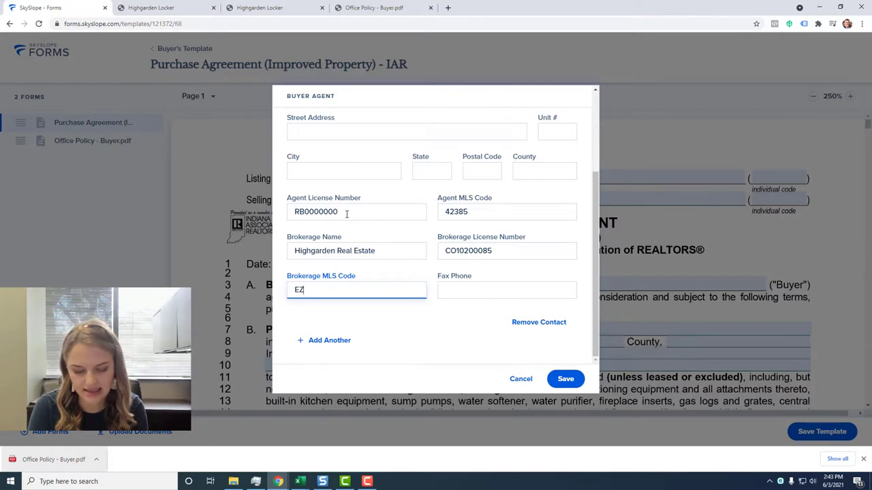
text(ST01)
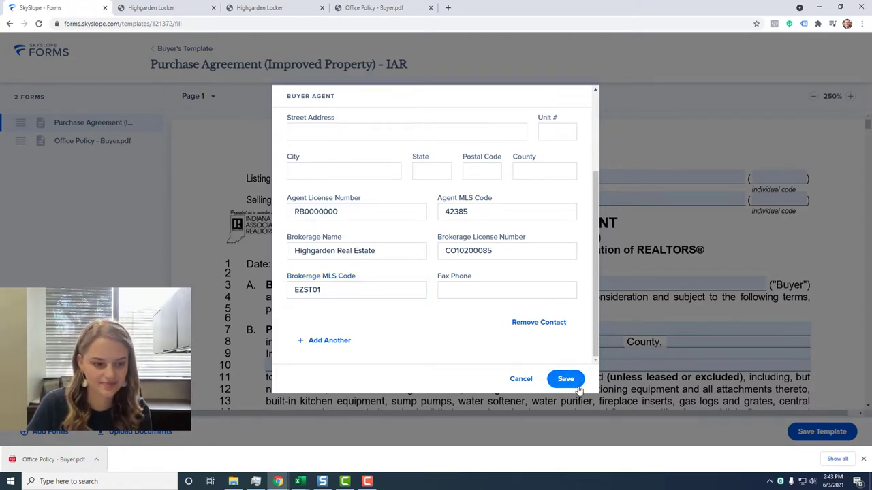
Save the buyer agent details onto the Selling Broker line and review the agreement.
click(565, 378)
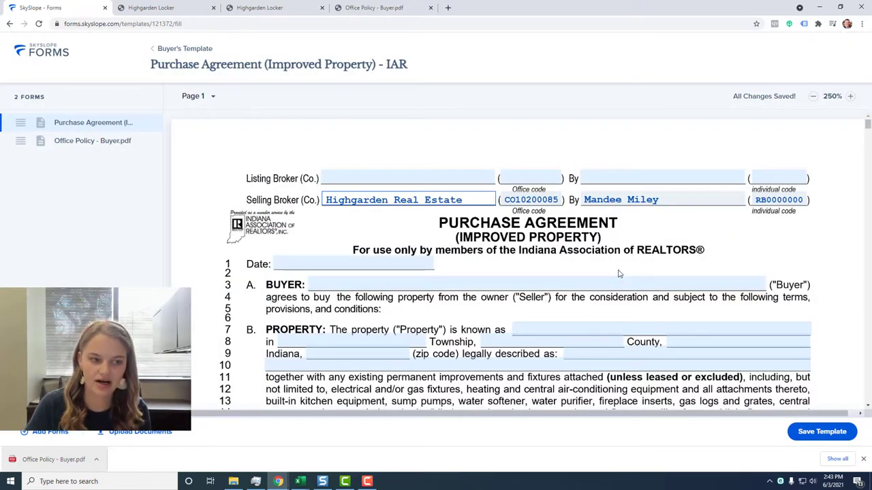
scroll(620, 274, down, 3)
scroll(619, 274, up, 2)
scroll(620, 274, down, 20)
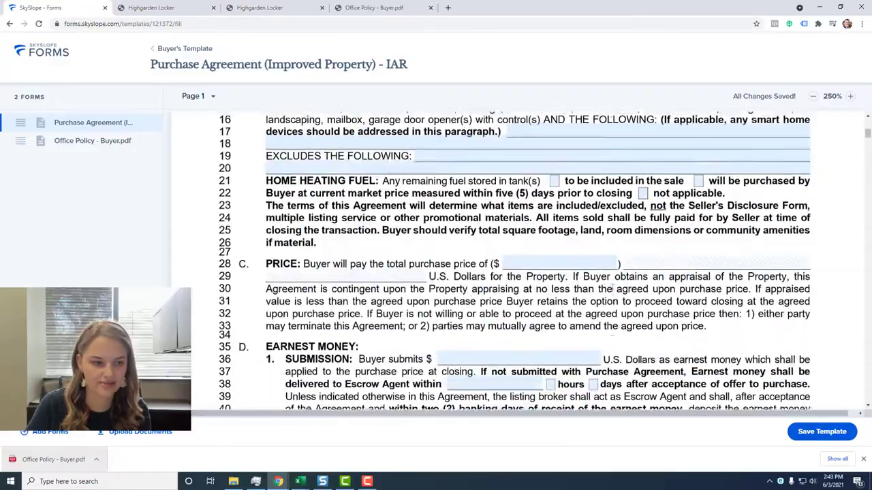
scroll(842, 166, down, 5)
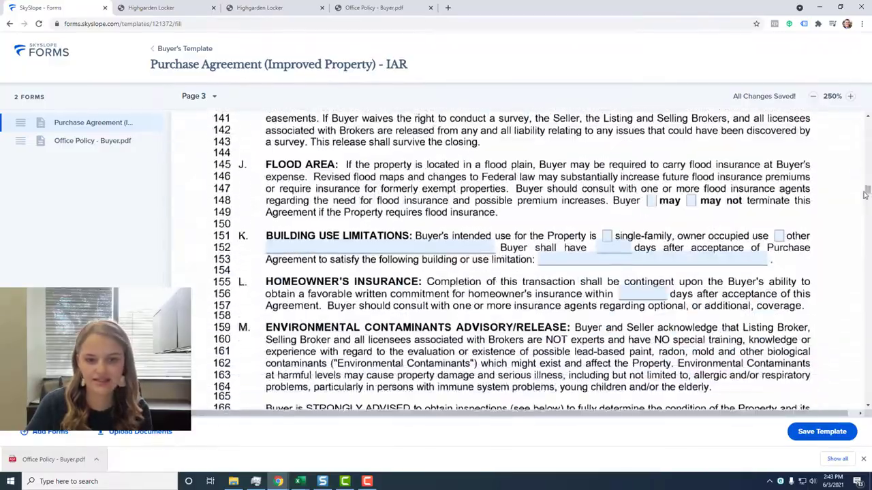
drag(867, 191, 864, 122)
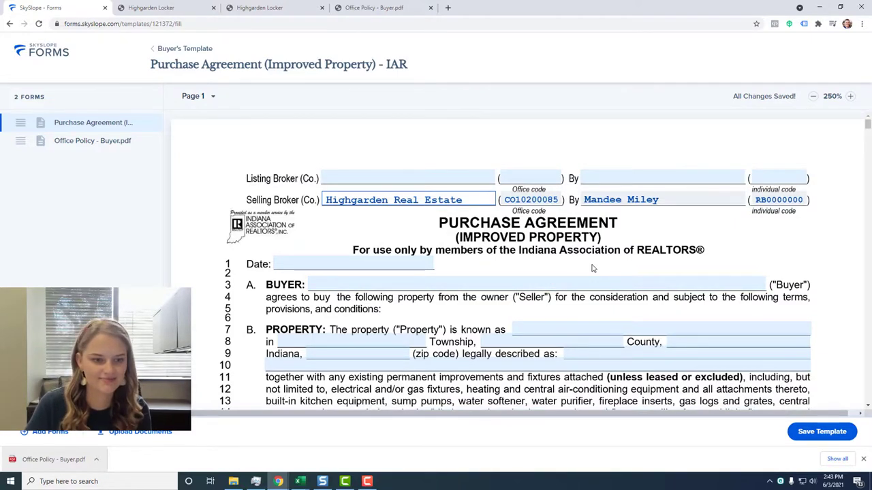
drag(867, 125, 865, 119)
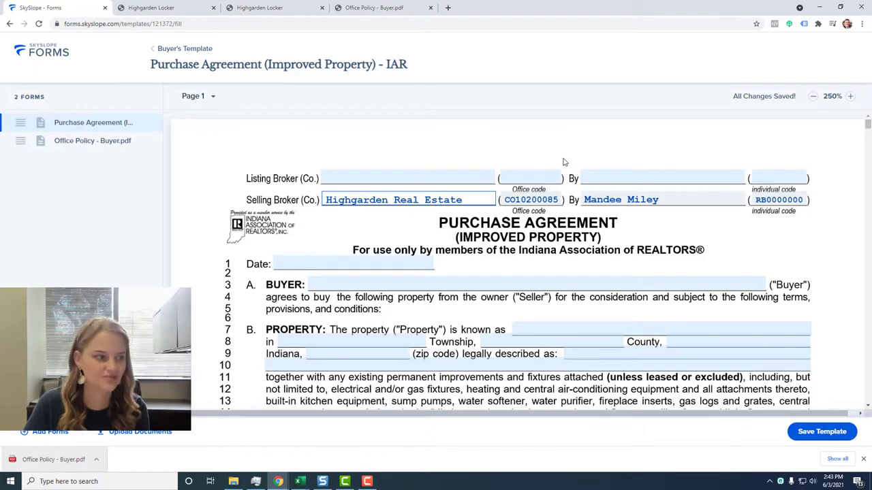
scroll(645, 278, down, 2)
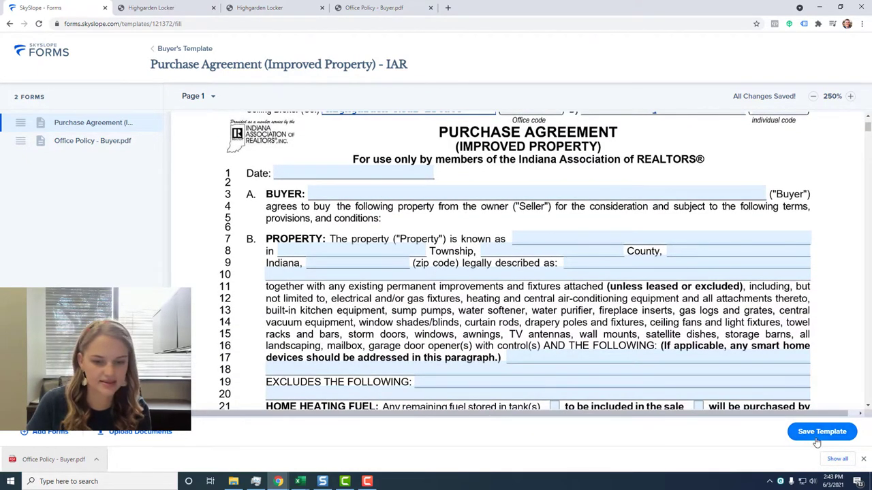
Save Buyer's Template, then start a new Seller template and search its forms library.
click(821, 432)
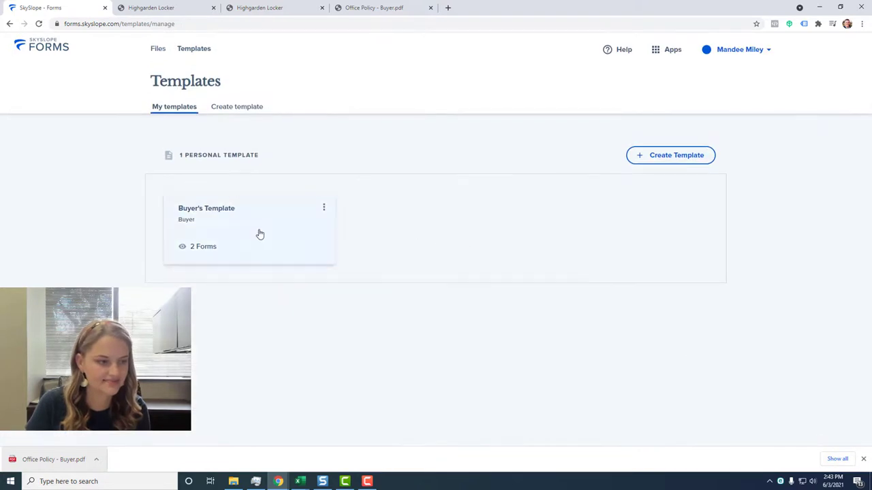
click(665, 157)
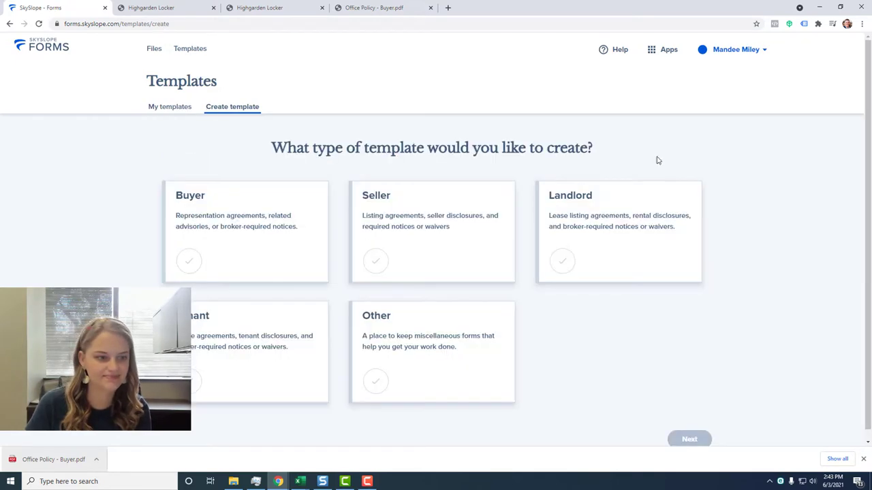
click(441, 255)
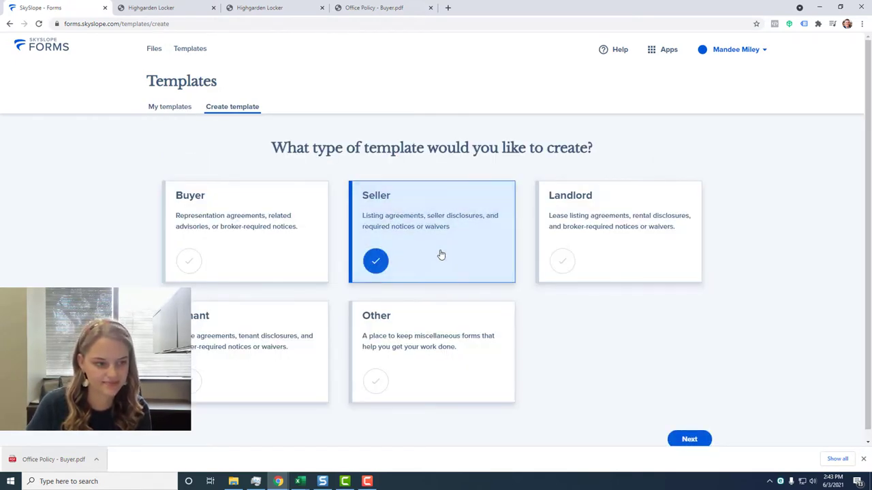
click(686, 441)
click(363, 171)
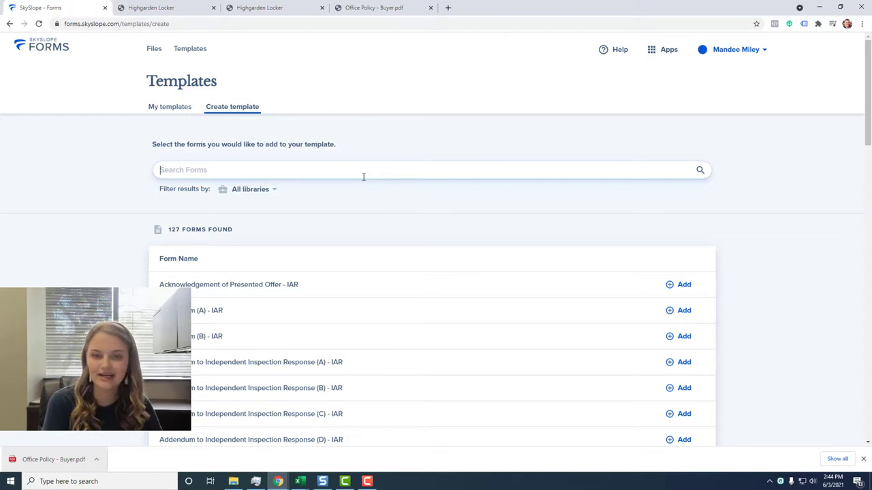
Search 'listing con', preview, and add the Listing Contract Exclusive Right to Sell - Improved form.
text(l)
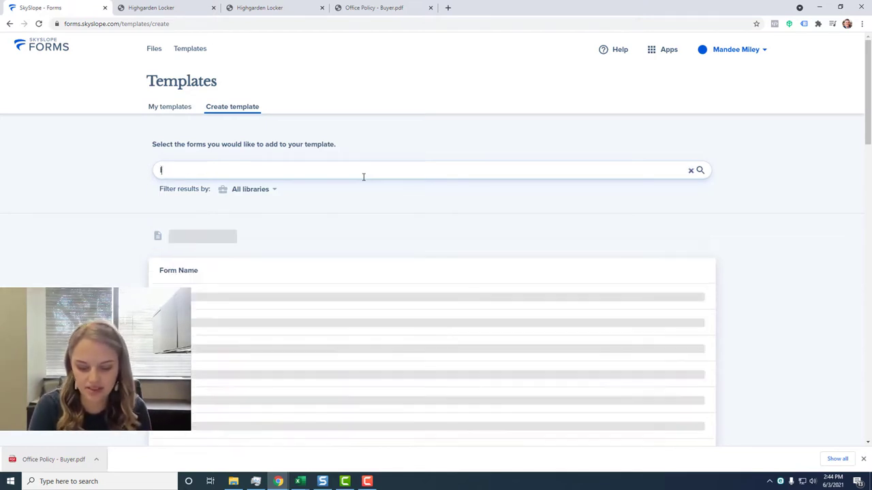
text(isting con)
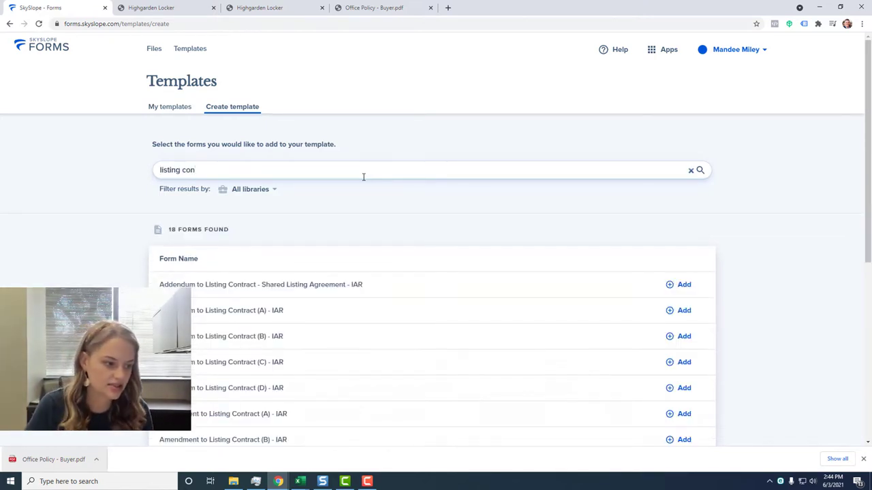
scroll(361, 205, down, 5)
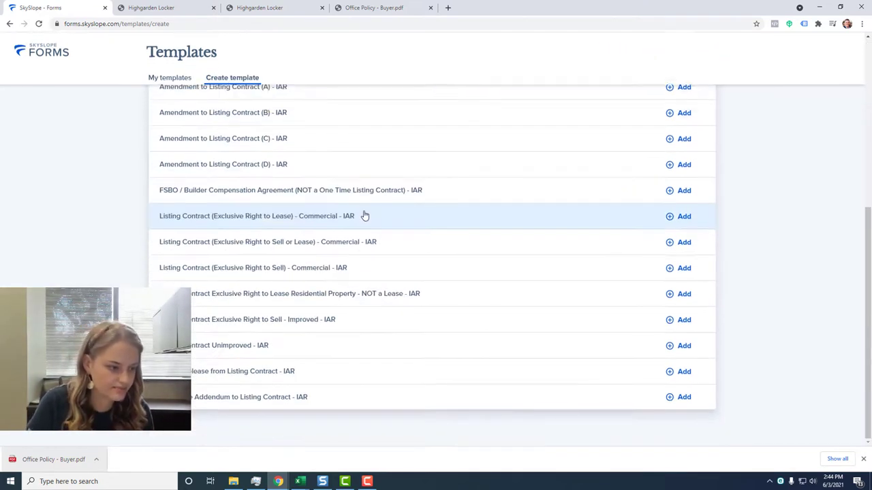
click(472, 329)
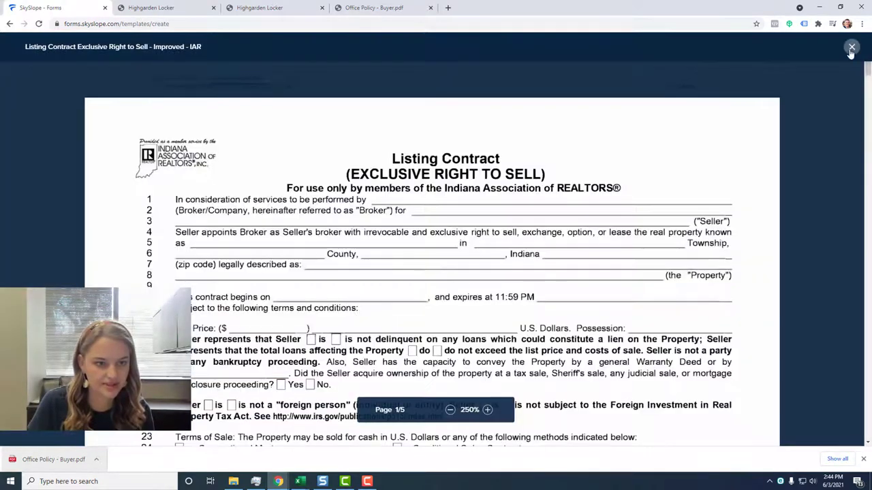
click(850, 48)
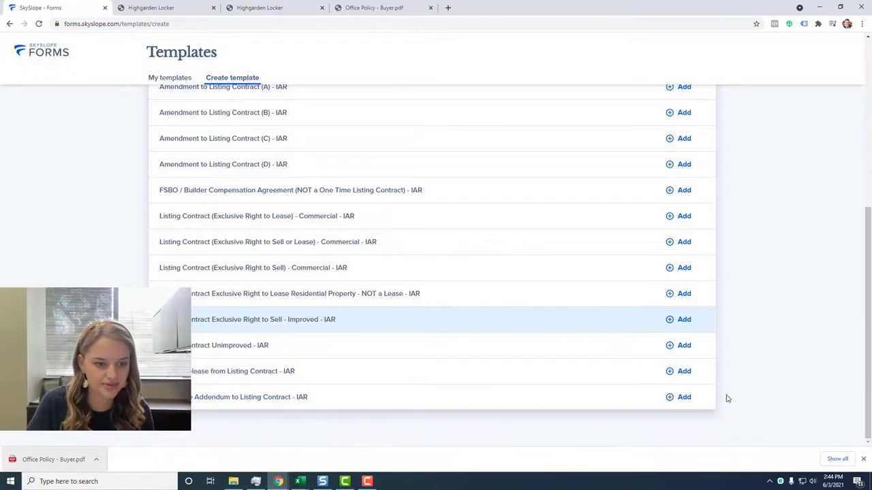
click(671, 320)
scroll(465, 290, up, 6)
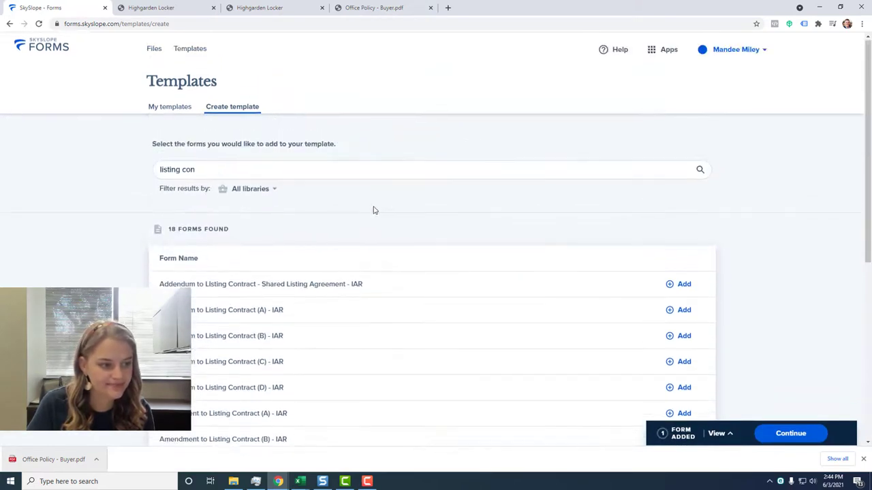
Add the Seller's Residential Real Estate Sales Disclosure form, then clear the search.
triple_click(438, 170)
text(sel)
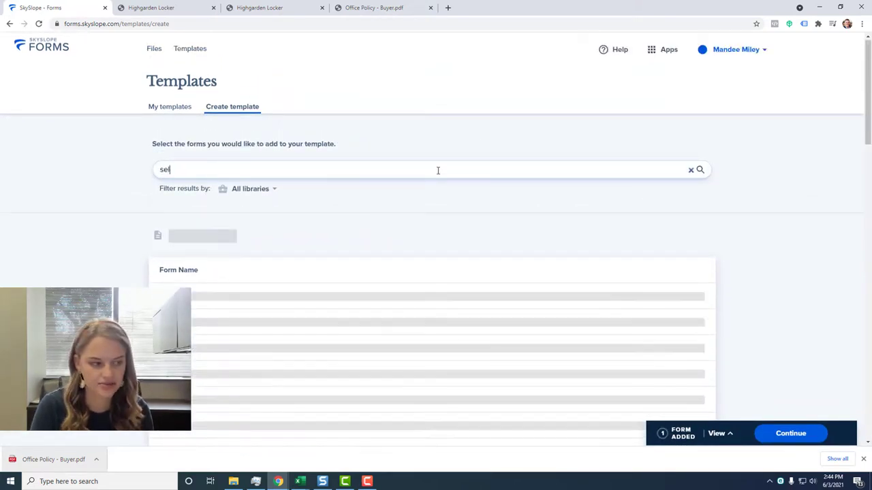
text(ler's)
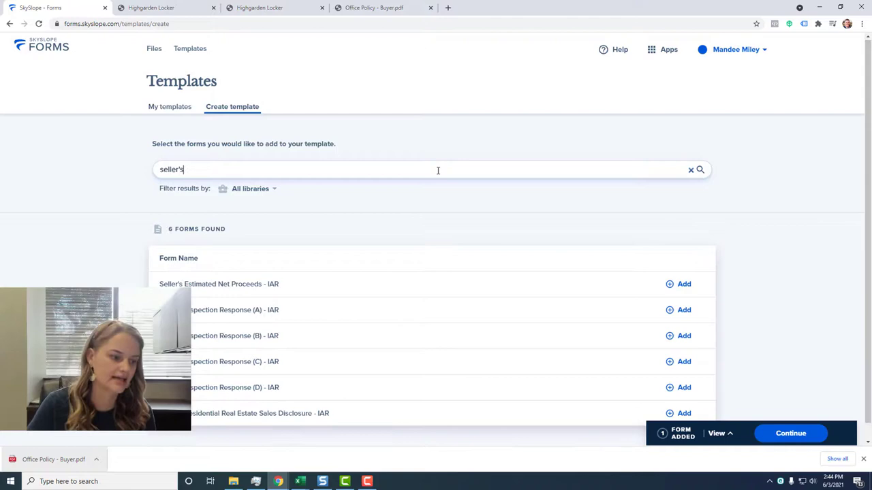
click(343, 410)
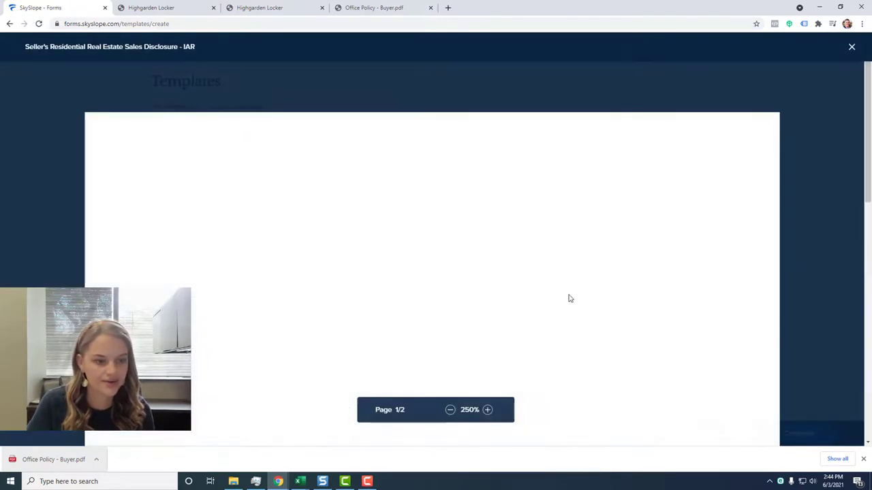
click(851, 47)
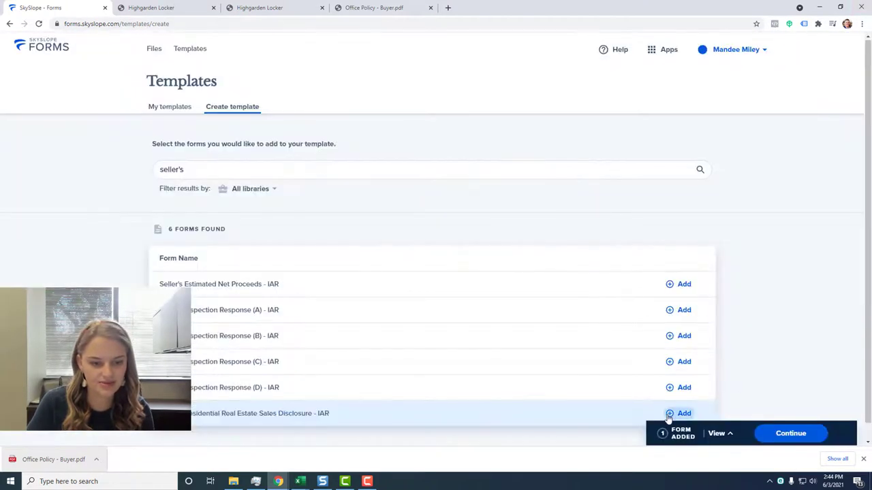
click(681, 413)
triple_click(549, 169)
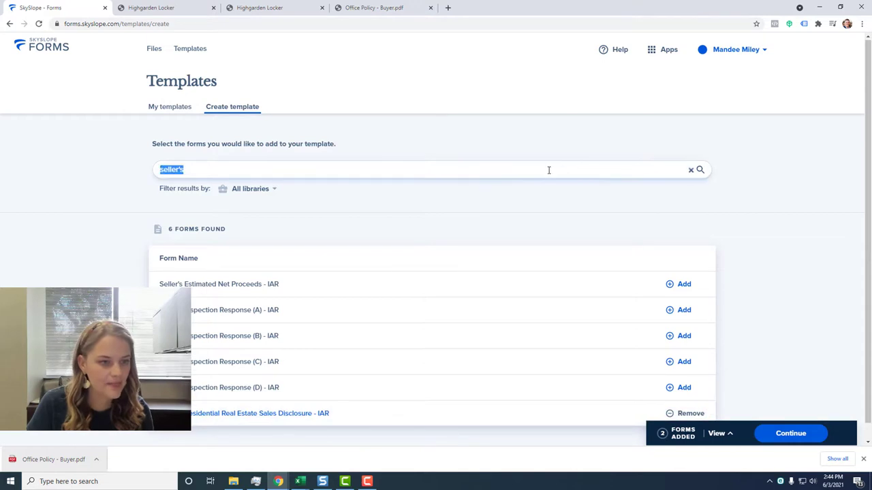
click(691, 171)
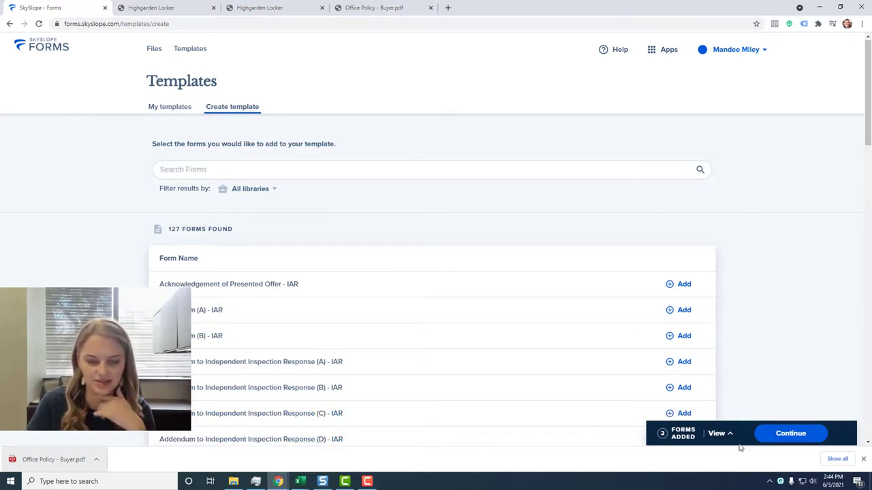
Name the two-form template 'Seller's Template' and save it, opening it for filling.
click(797, 439)
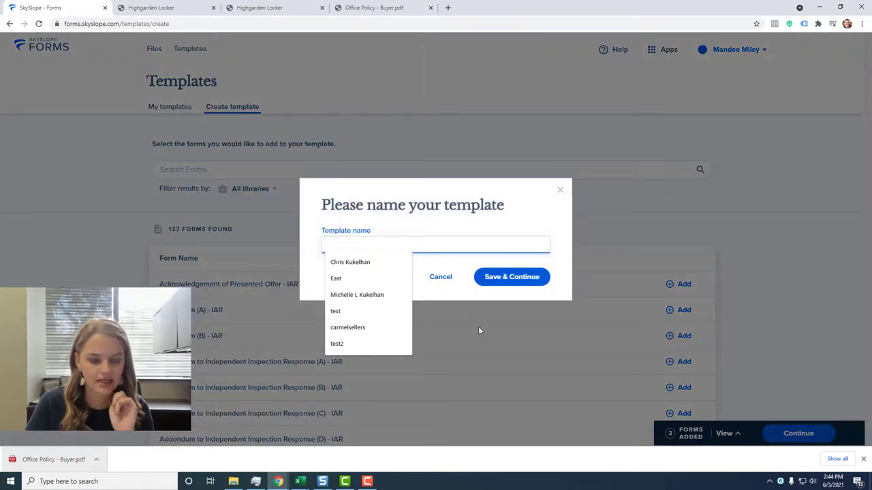
text(Seller)
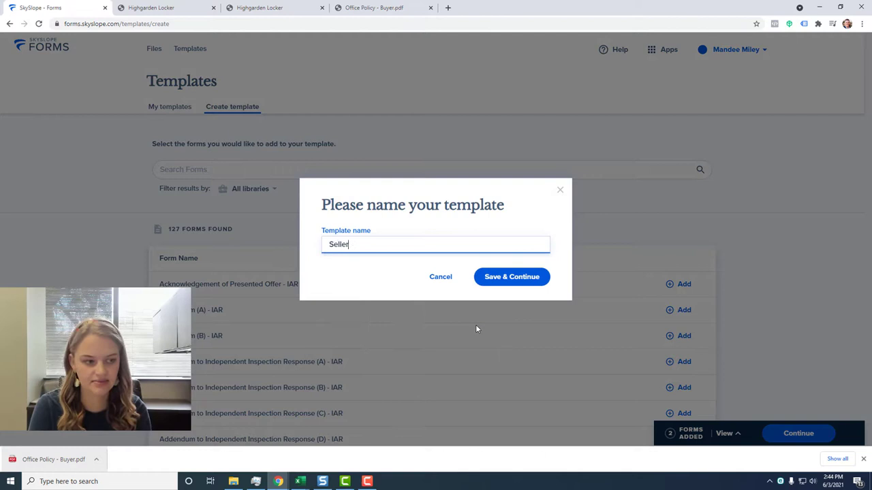
text('s Template)
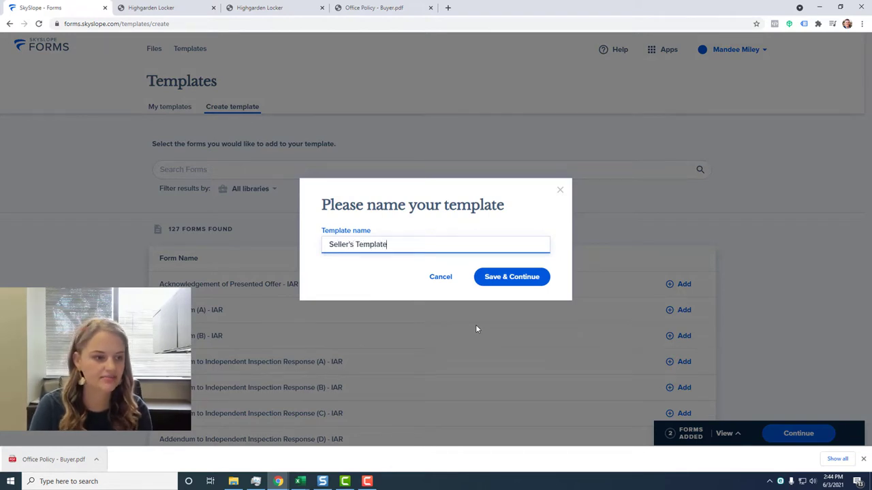
click(504, 278)
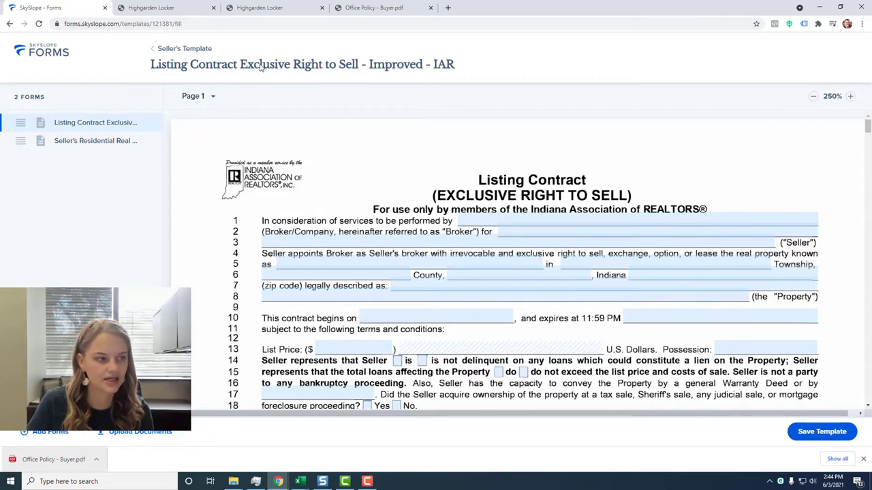
Switch to the Highgarden Locker and close the duplicate page and buyer office policy PDF.
click(184, 12)
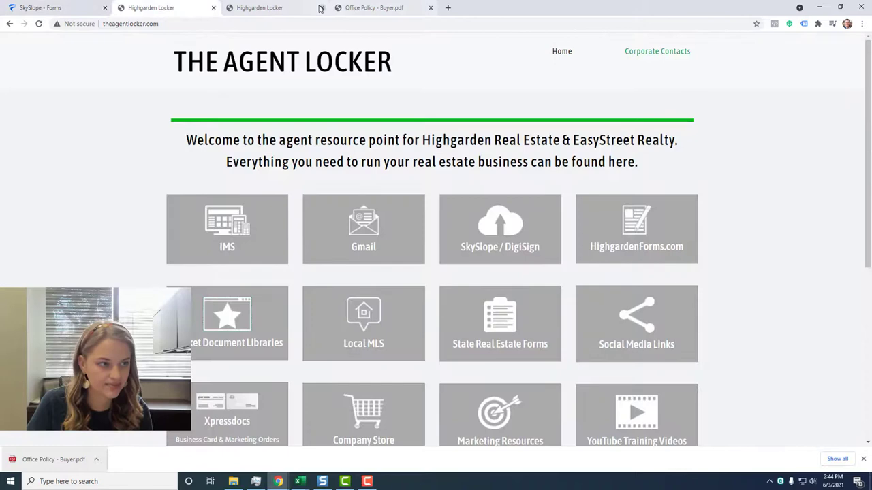
click(321, 8)
click(321, 8)
Download Office Policy - Seller.pdf from Market Document Libraries > Indiana and save it.
click(221, 311)
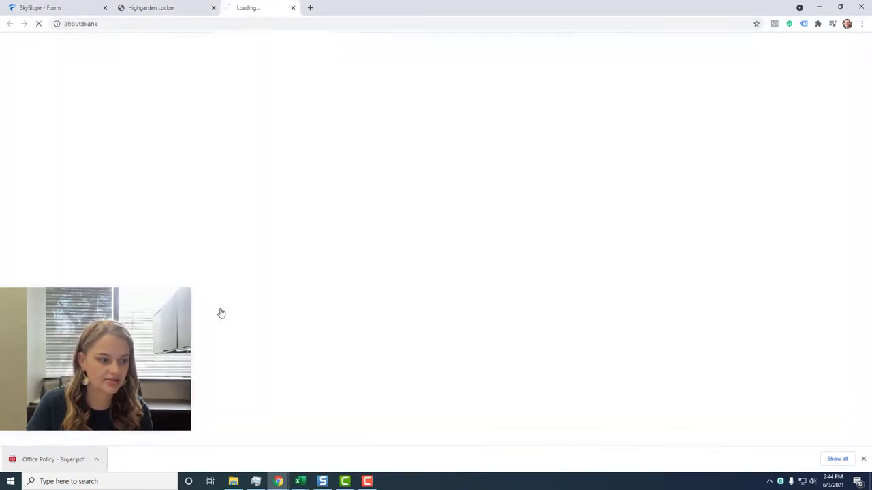
click(304, 345)
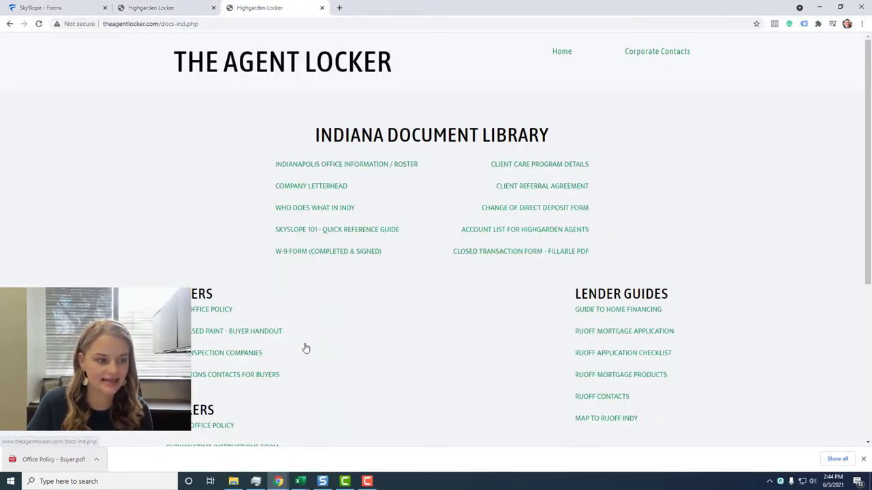
scroll(306, 348, down, 2)
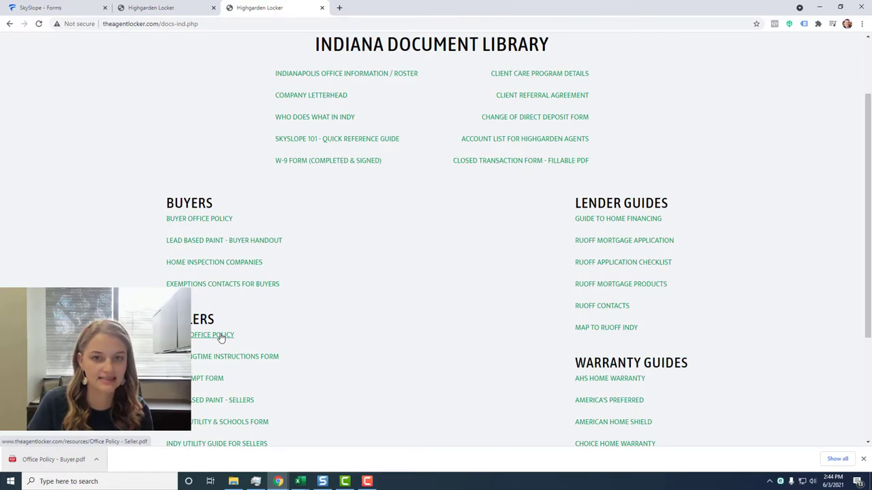
click(221, 336)
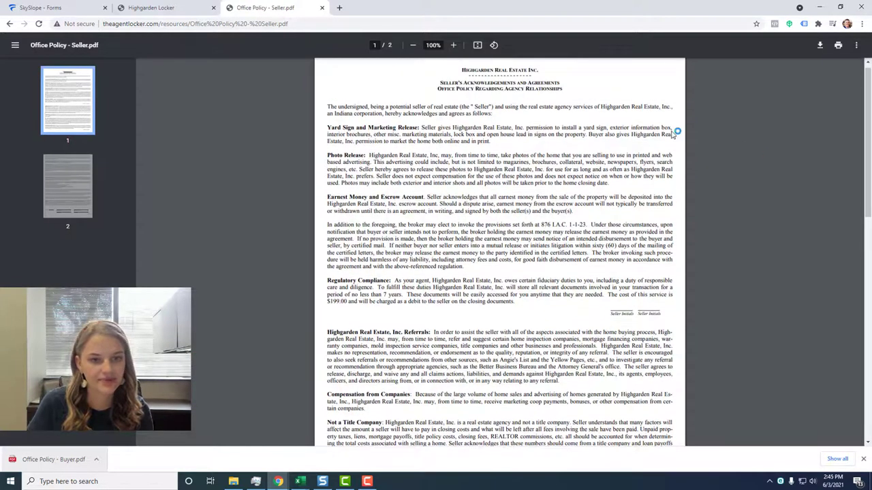
click(820, 45)
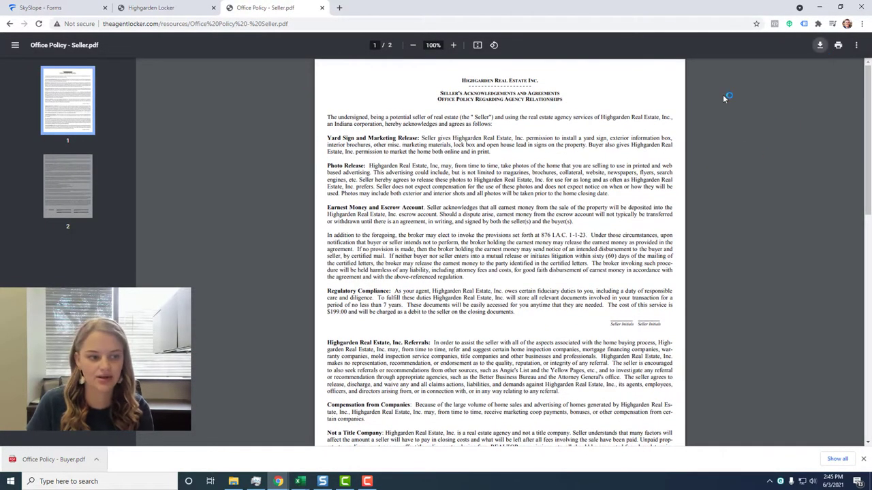
click(358, 230)
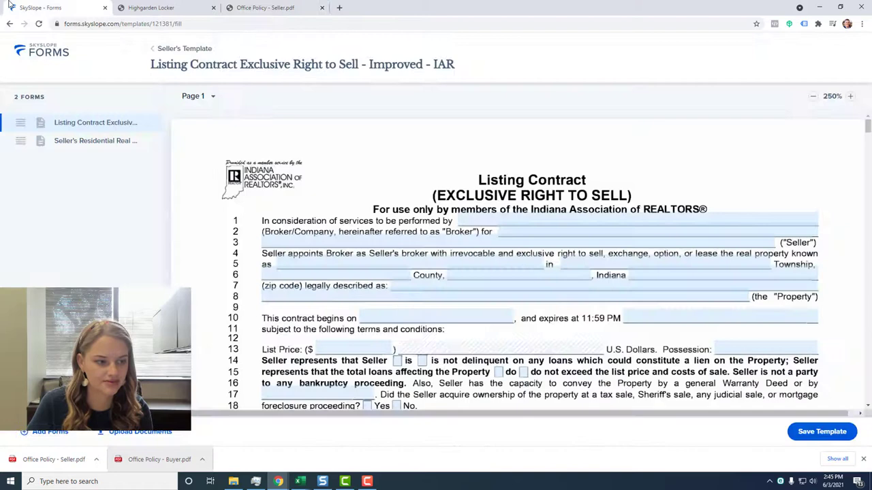
Upload the downloaded Office Policy - Seller.pdf into the Seller's Template.
click(150, 436)
drag(51, 459, 381, 267)
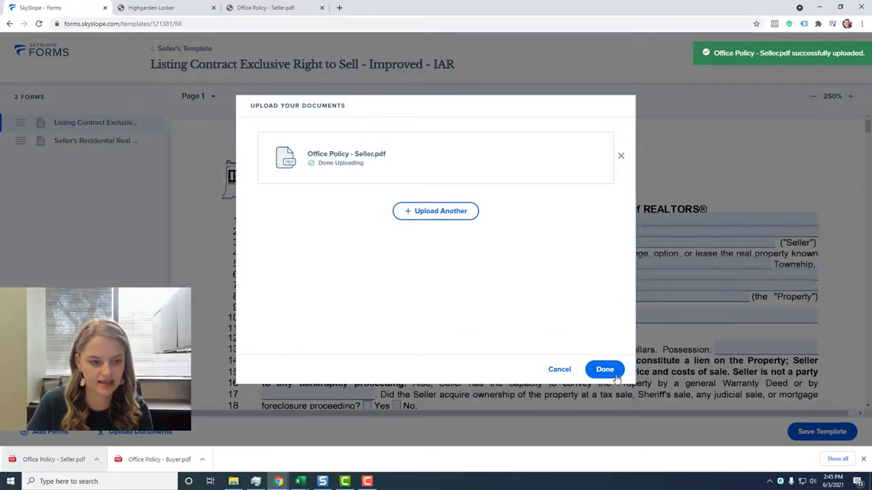
click(604, 370)
Return to the Listing Contract form and scroll down through its pages.
click(111, 143)
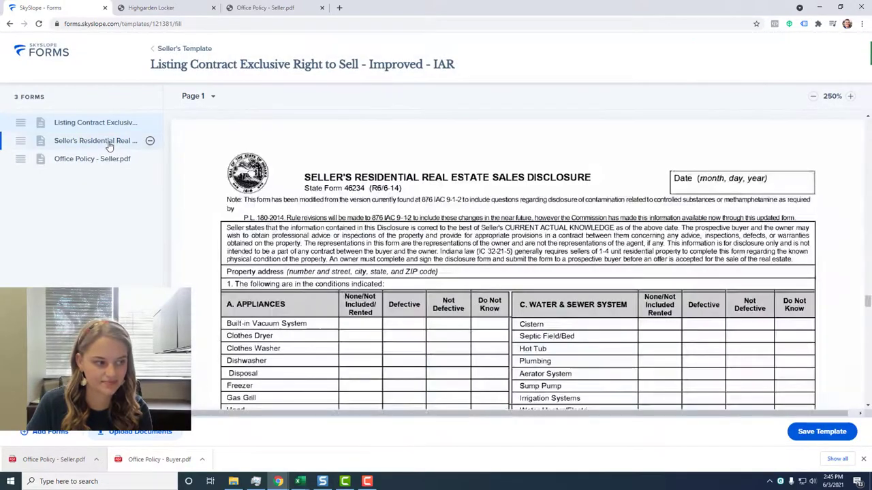
click(108, 124)
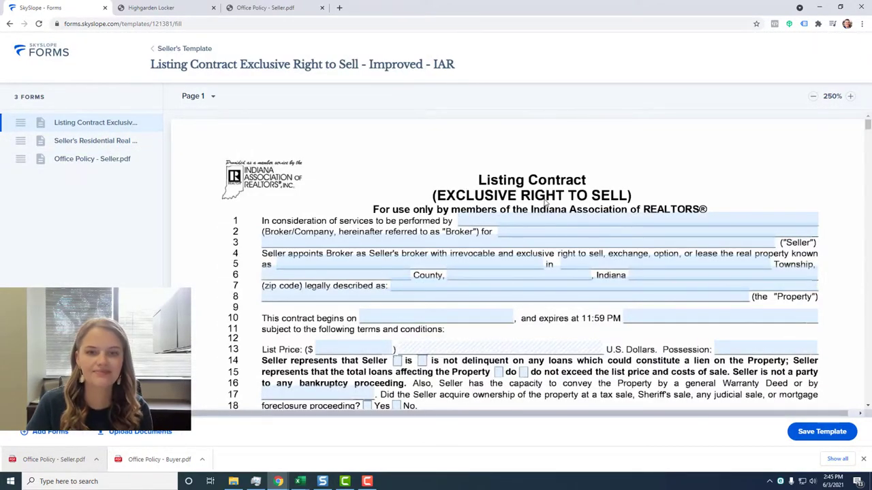
scroll(545, 202, down, 20)
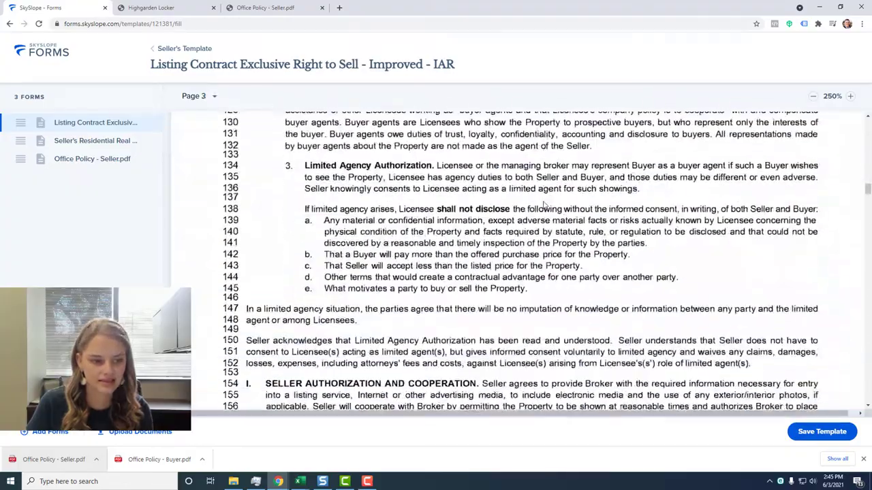
scroll(545, 204, down, 20)
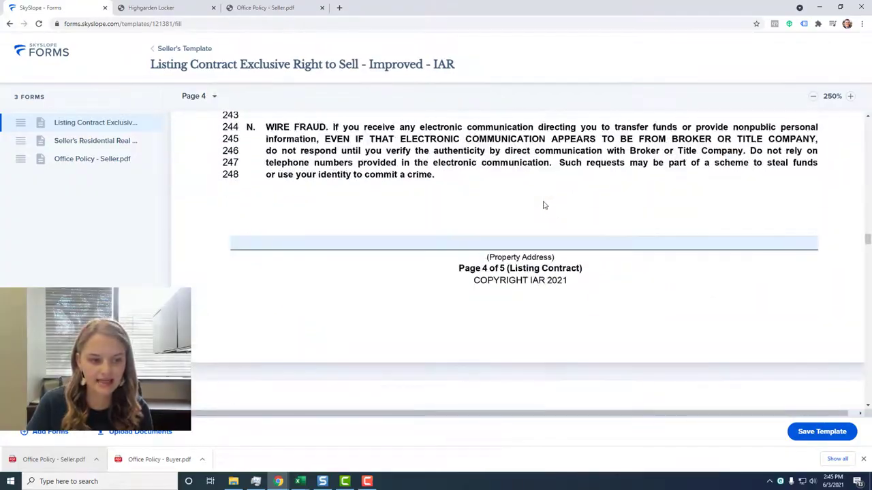
Open the Seller Agent details from the agent line and enter the agent's first name, last name and e-mail.
scroll(542, 205, down, 10)
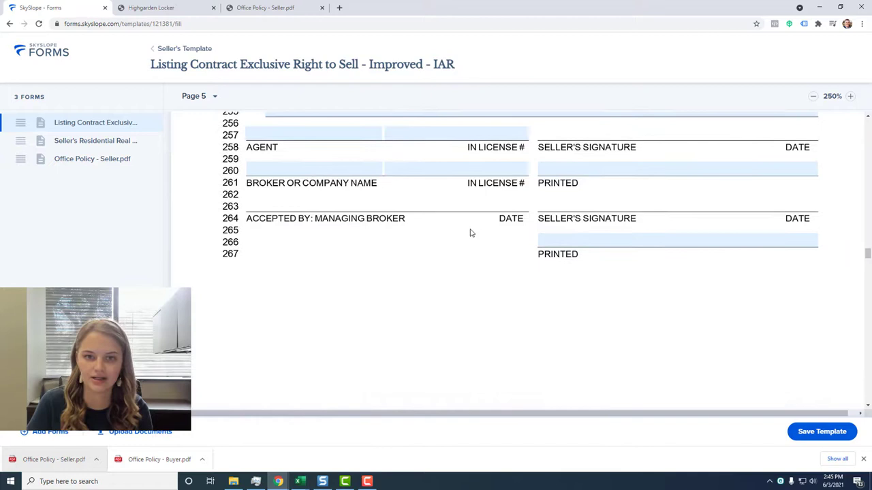
scroll(470, 233, up, 1)
scroll(443, 249, down, 1)
scroll(367, 208, down, 1)
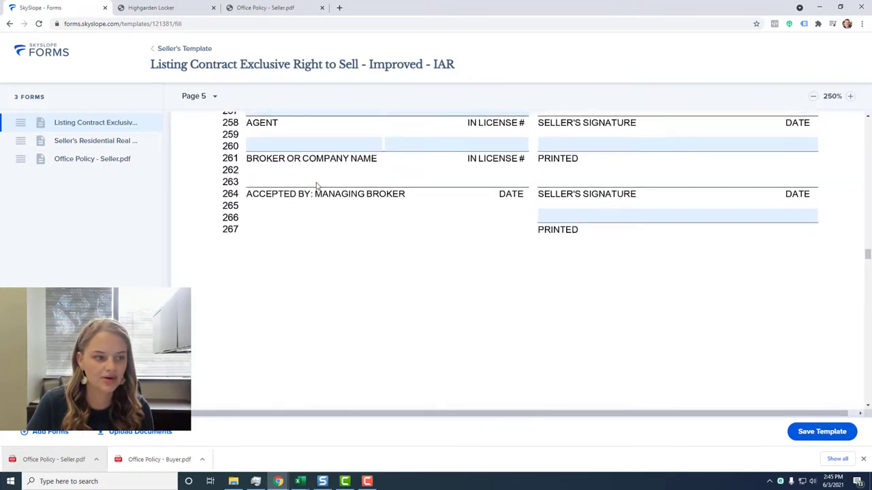
scroll(316, 186, down, 1)
scroll(298, 163, up, 2)
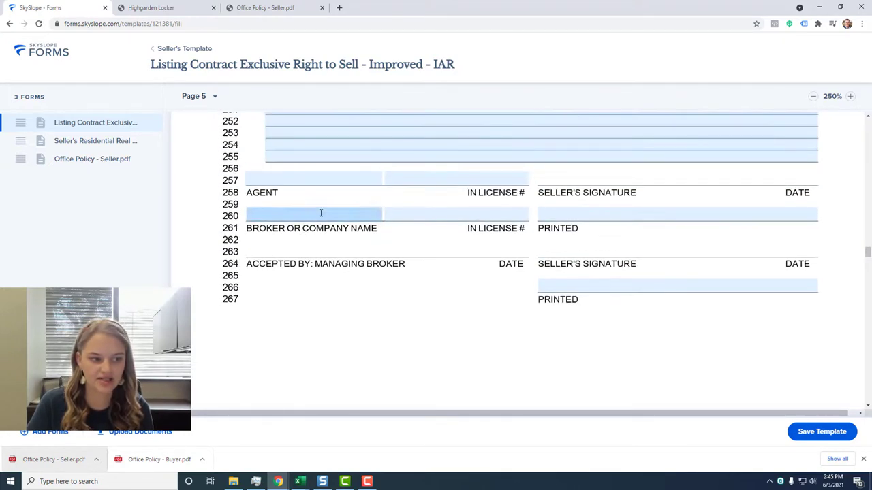
click(292, 177)
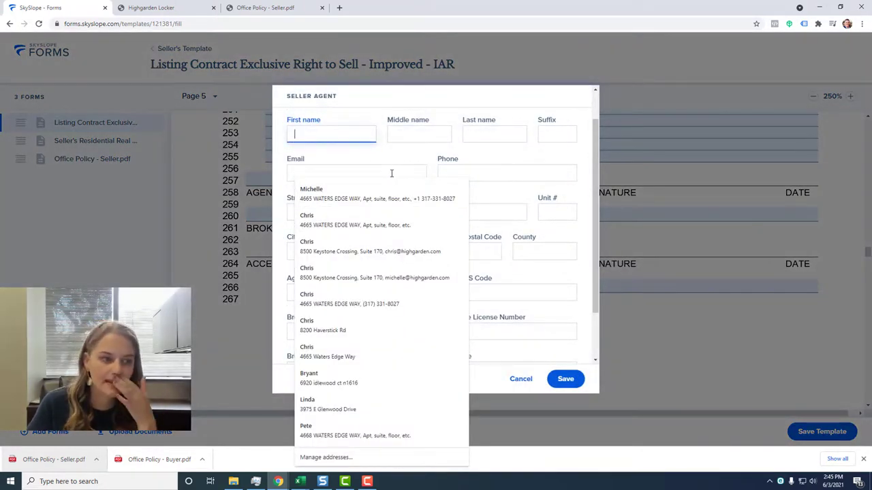
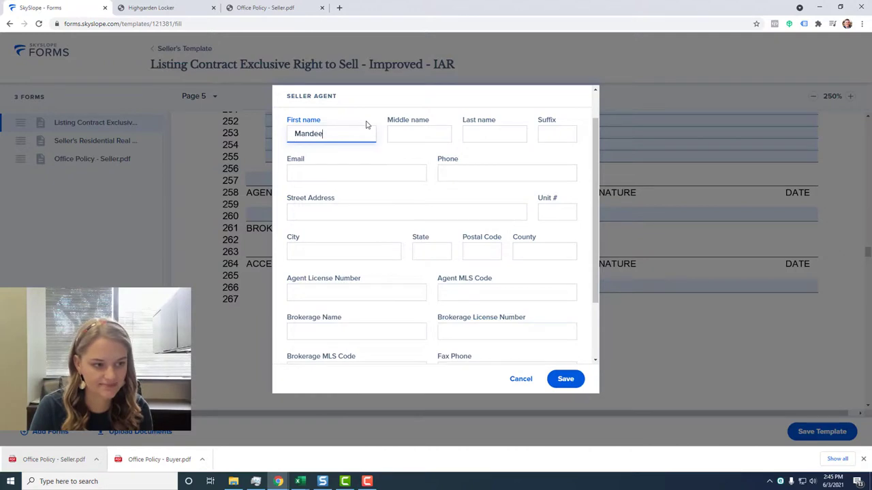
key(Tab)
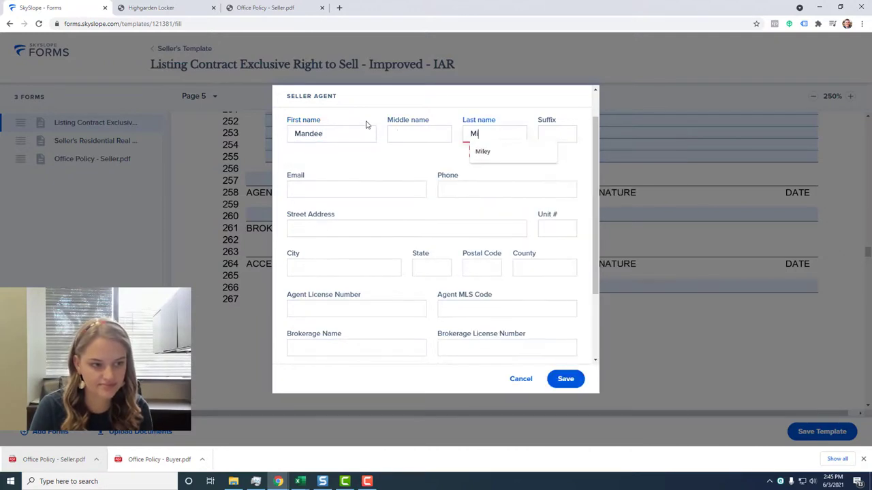
key(Tab)
key(Tab)
text(mmile)
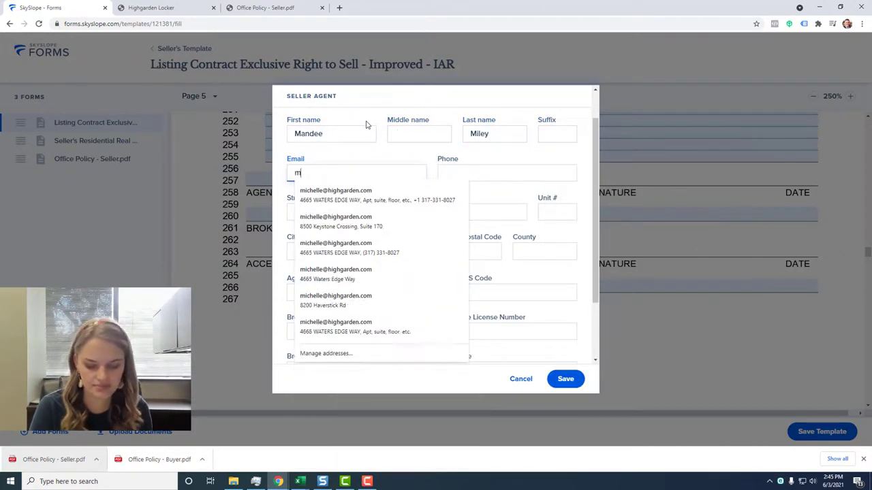
click(363, 191)
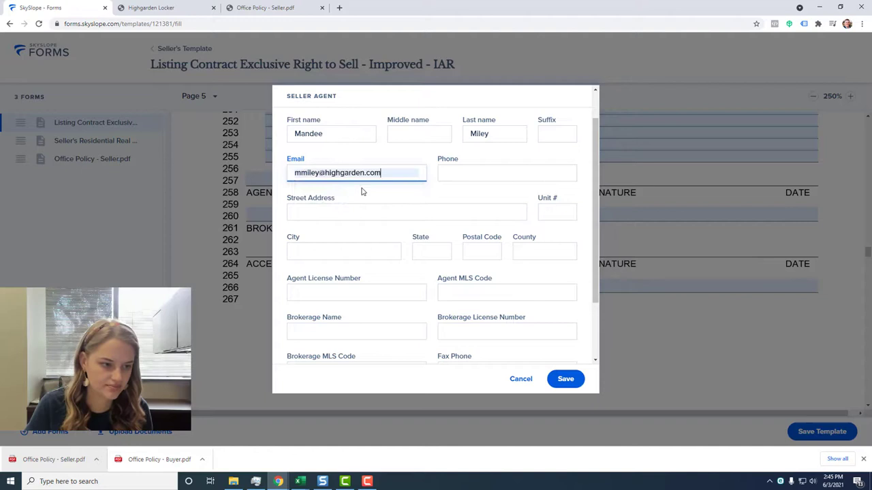
Fill the agent licence, MLS code and Highgarden Real Estate brokerage details, then save.
scroll(362, 282, down, 1)
click(361, 251)
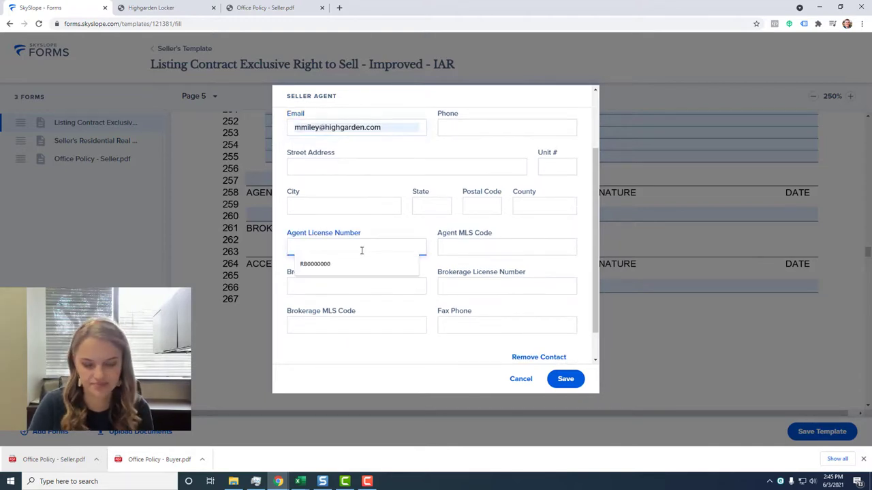
click(364, 264)
click(472, 247)
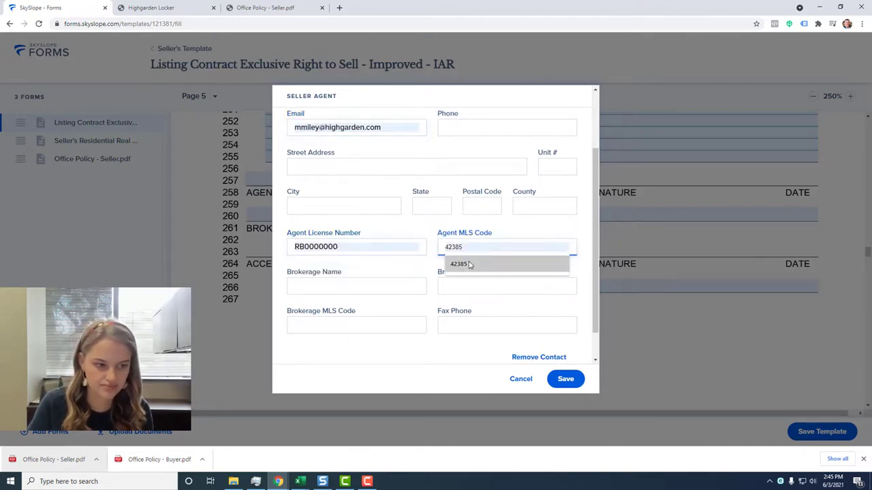
click(471, 265)
click(359, 286)
click(359, 303)
click(473, 286)
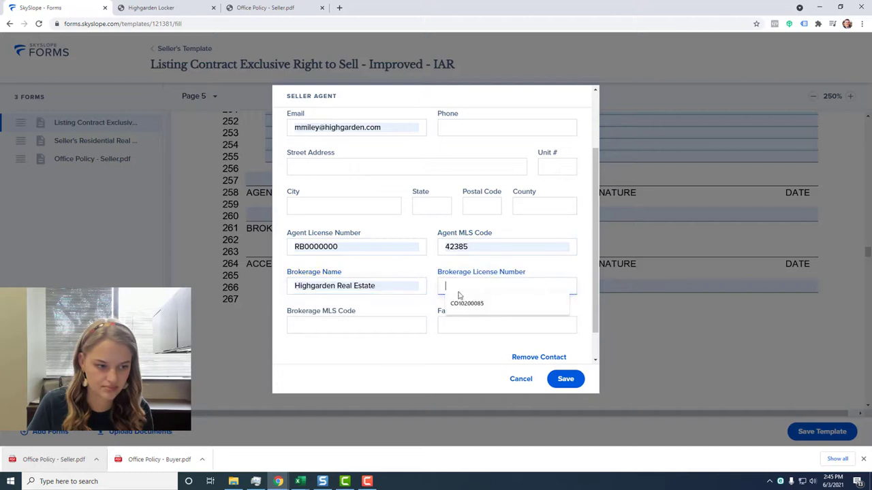
click(469, 303)
click(354, 327)
click(351, 342)
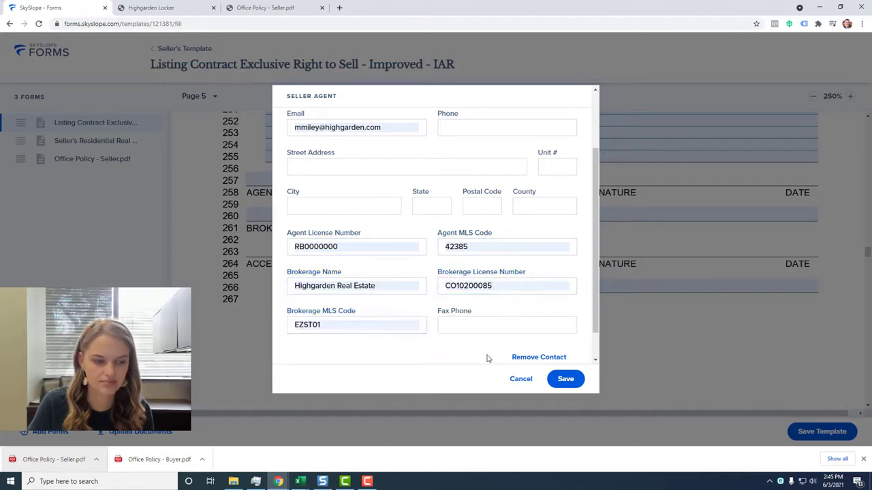
scroll(487, 359, down, 1)
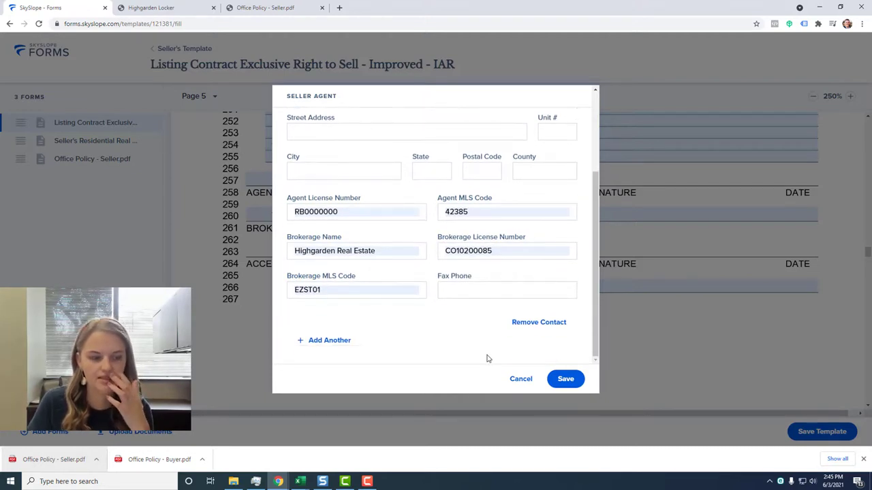
scroll(486, 359, up, 1)
scroll(487, 359, up, 2)
scroll(487, 359, down, 4)
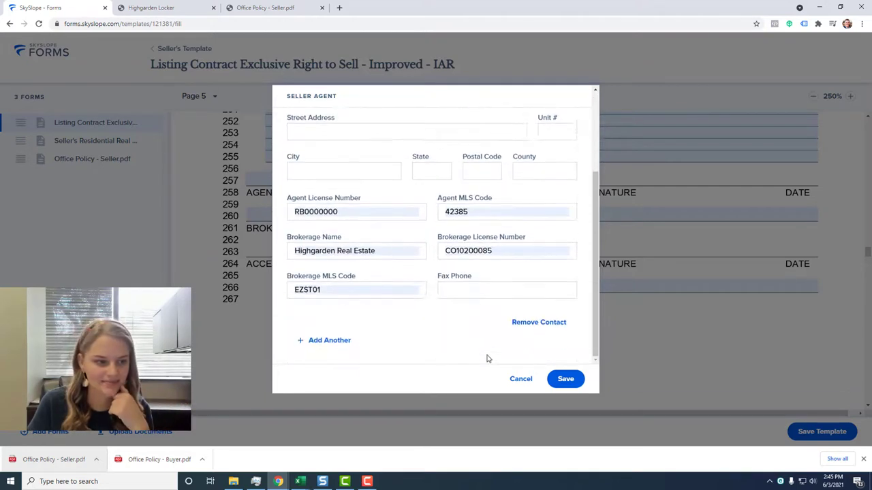
click(565, 378)
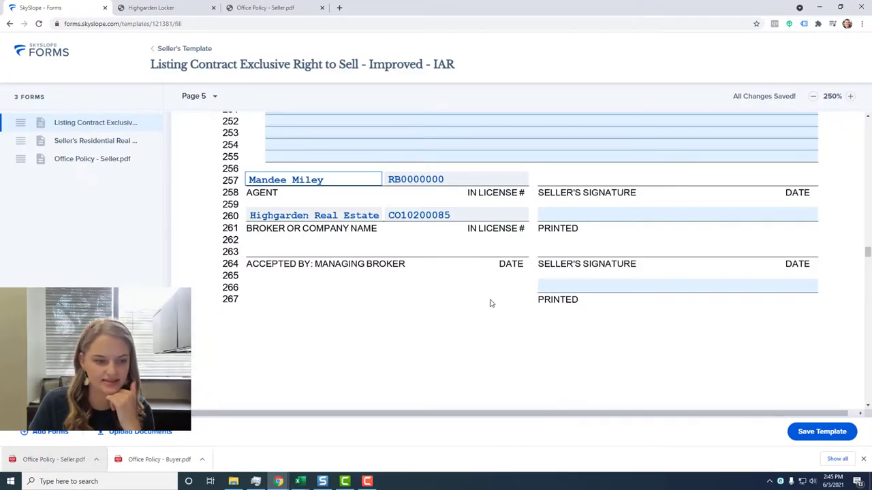
scroll(378, 271, up, 5)
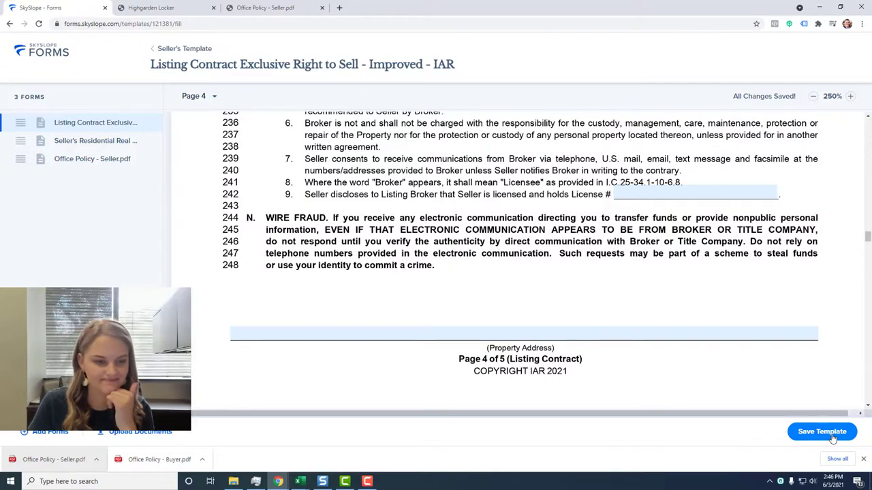
Save the Seller's Template and start a new transaction file with the client marked as buyer.
click(822, 431)
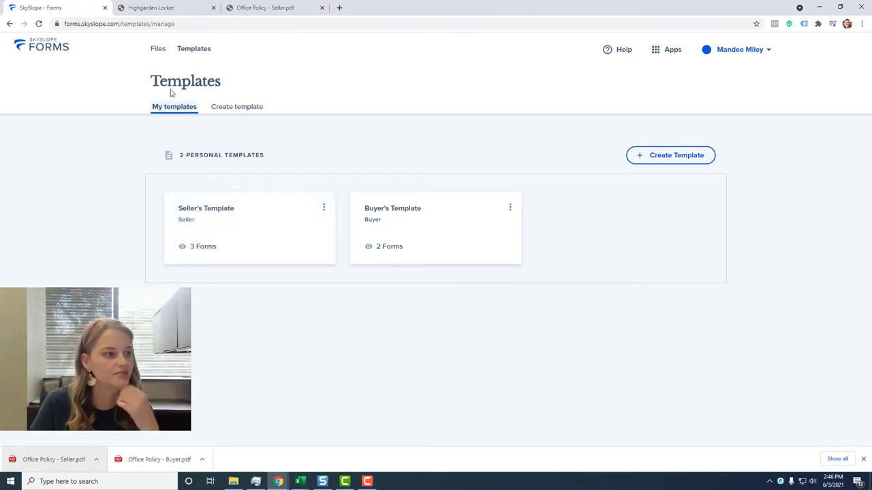
click(158, 49)
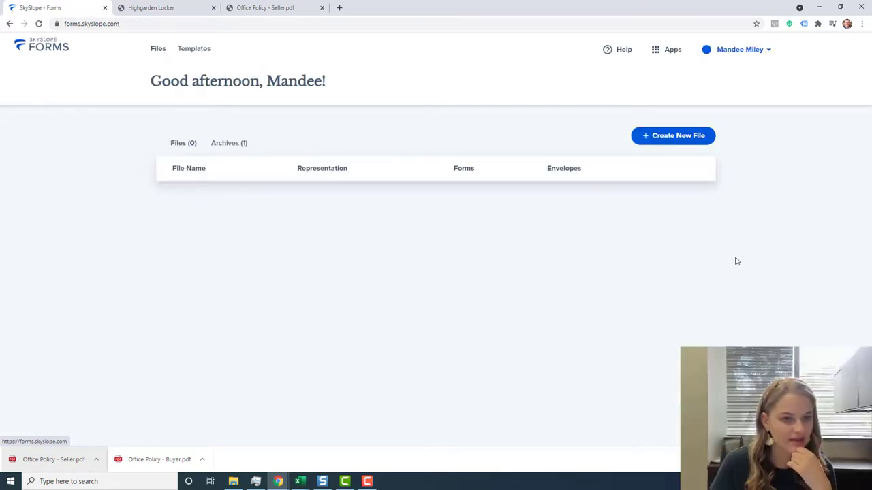
click(686, 139)
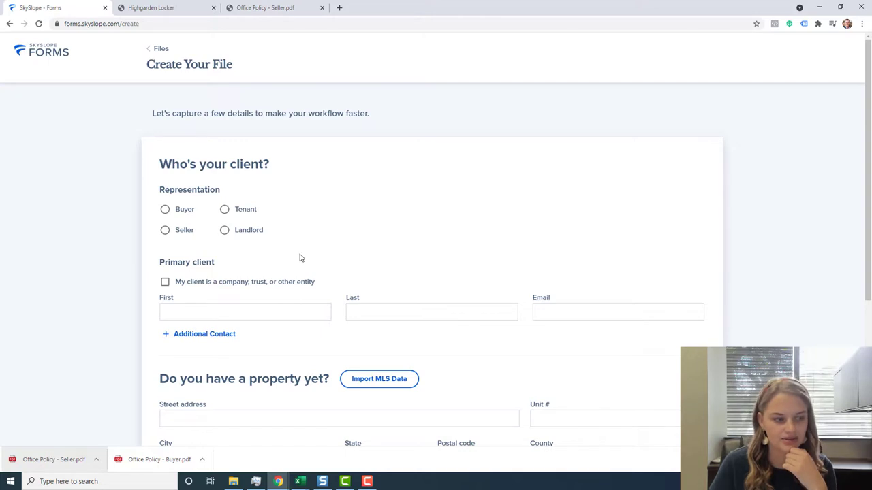
scroll(300, 257, down, 1)
scroll(293, 257, up, 1)
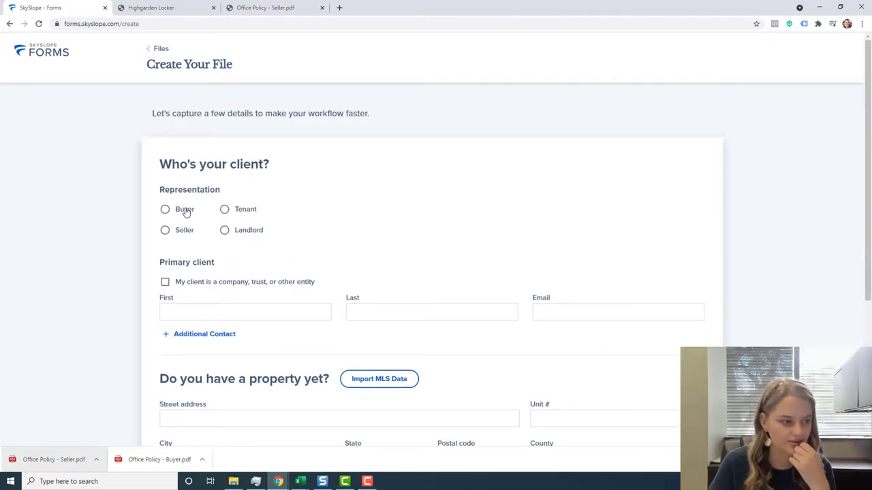
click(186, 213)
Enter the primary client's first name, last name and e-mail address.
scroll(243, 248, down, 1)
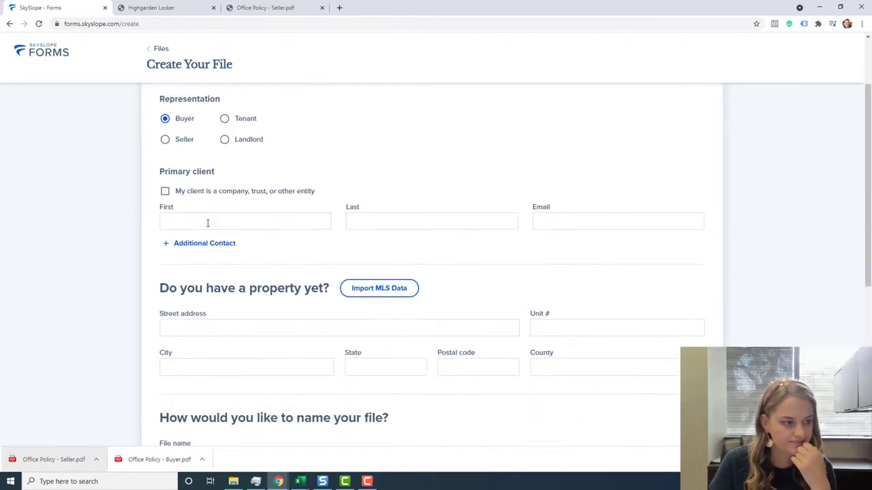
click(208, 222)
text(John)
key(Tab)
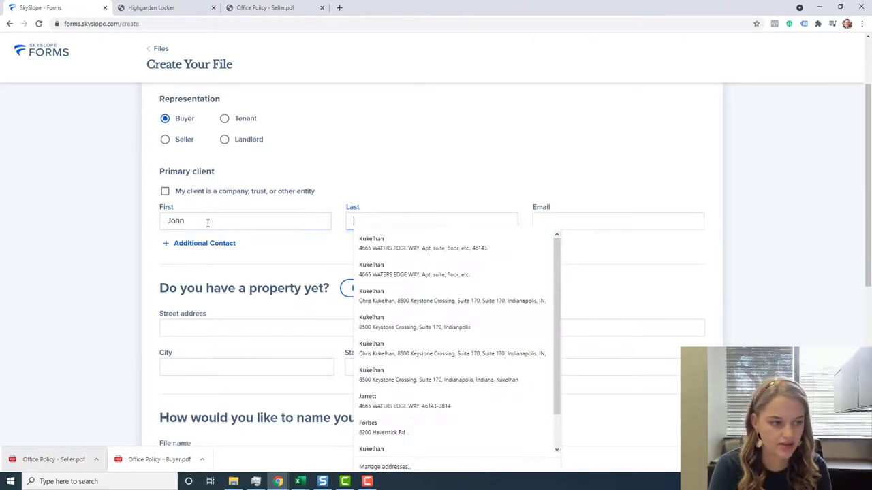
text(Doe)
key(Tab)
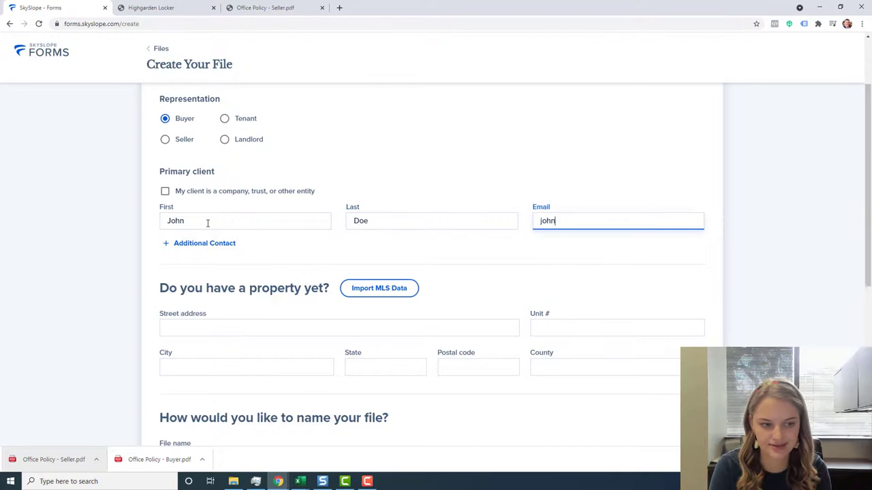
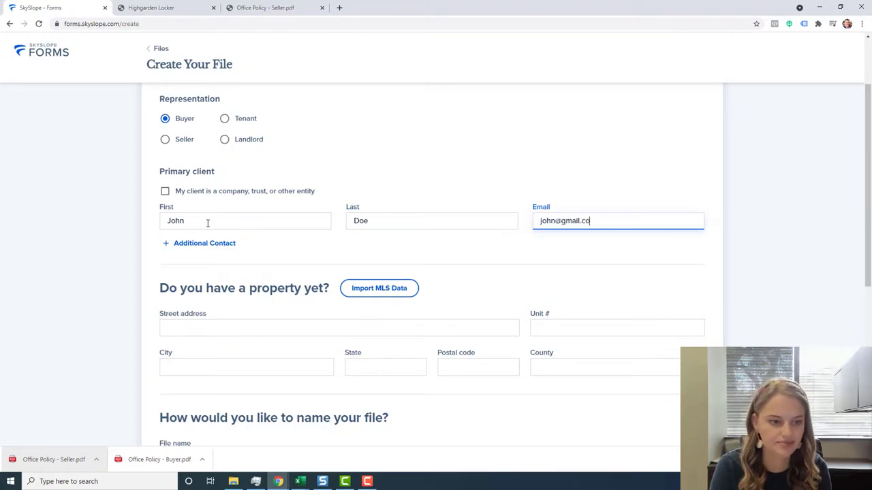
scroll(218, 255, down, 5)
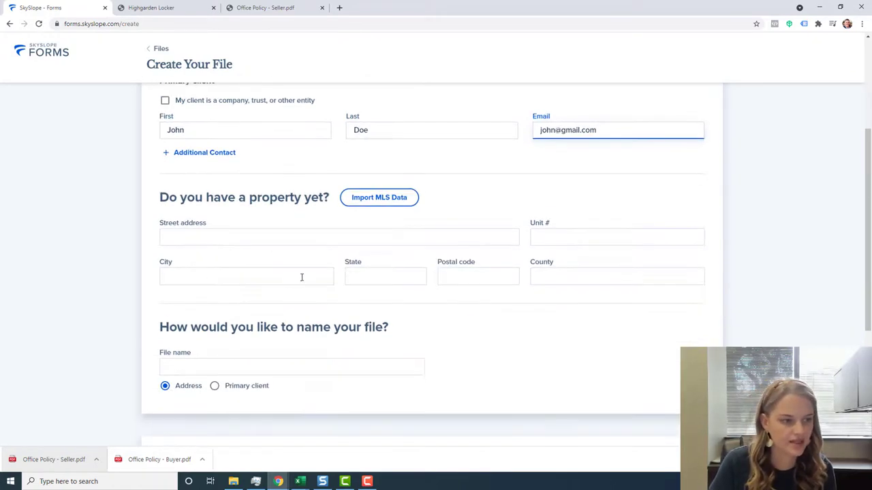
scroll(393, 214, up, 4)
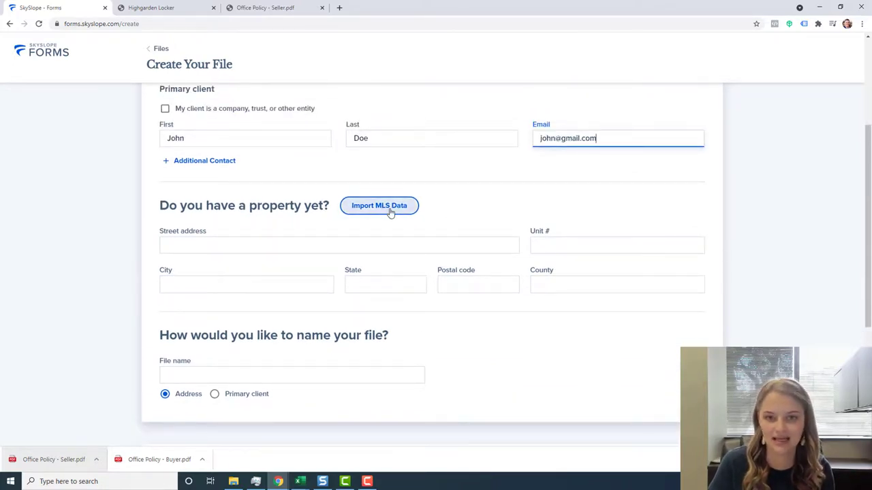
Open Import MLS Data and cancel it without importing anything.
click(380, 206)
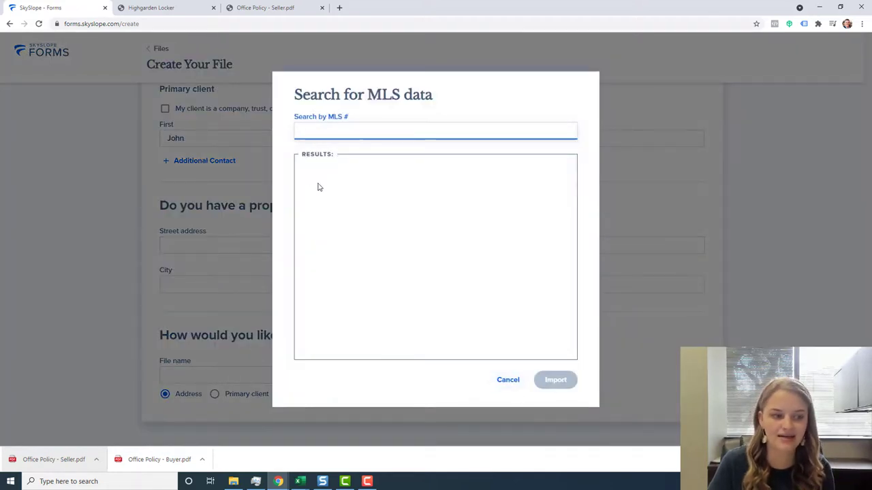
click(511, 381)
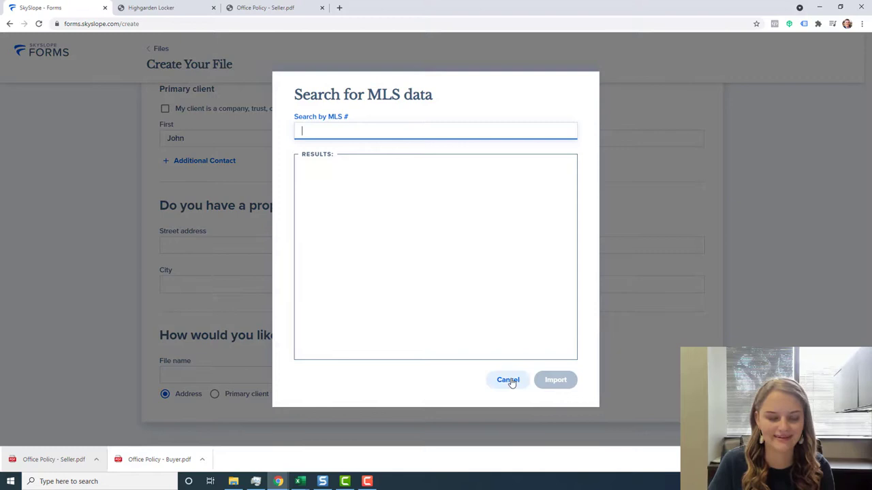
click(510, 381)
scroll(223, 220, down, 1)
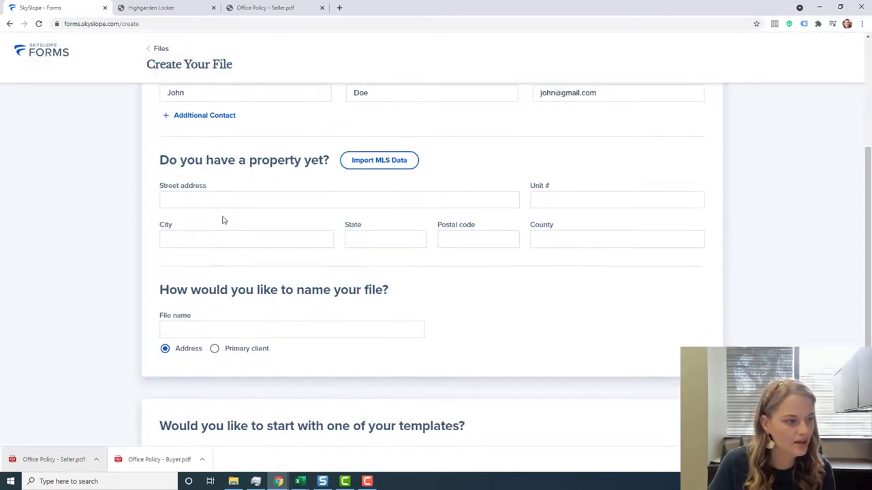
Enter the property address by picking the 123 E Main St, Carmel, IN 46033 suggestion.
click(225, 207)
text(123 Main S)
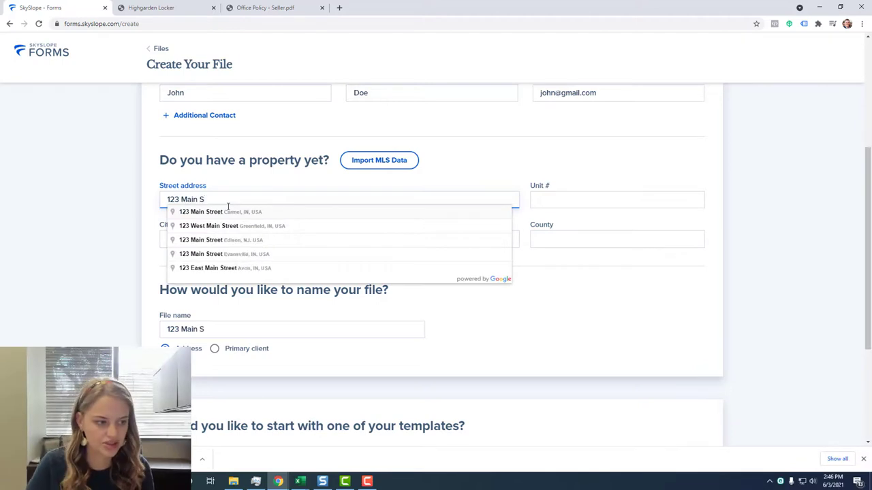
click(225, 211)
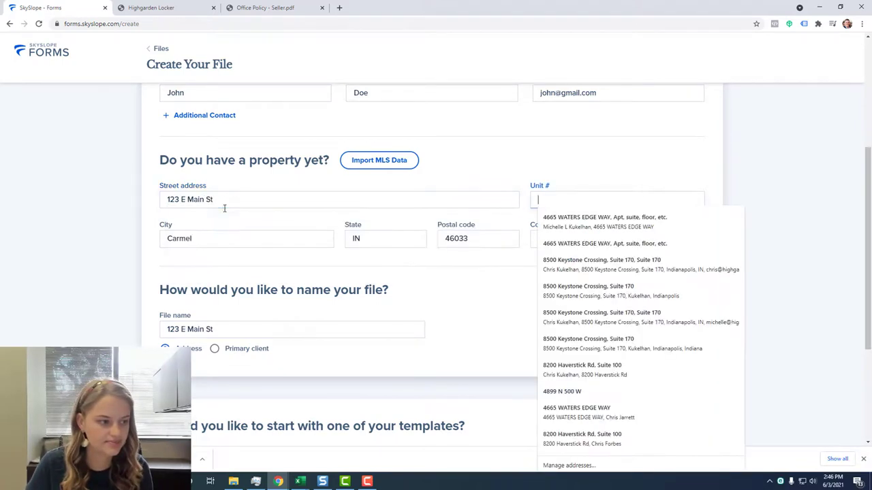
click(463, 312)
scroll(463, 311, down, 2)
scroll(463, 312, down, 2)
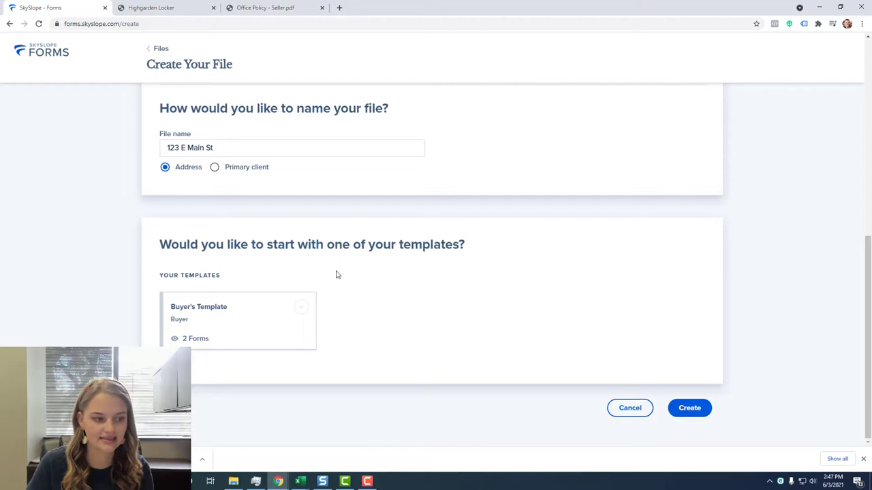
Choose Buyer's Template, add '-' to the file name to make it unique, and create the file.
click(271, 324)
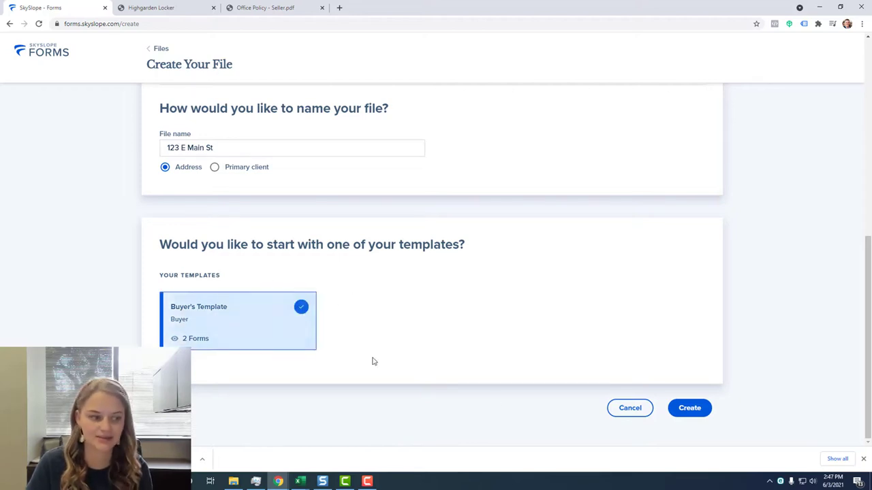
click(686, 408)
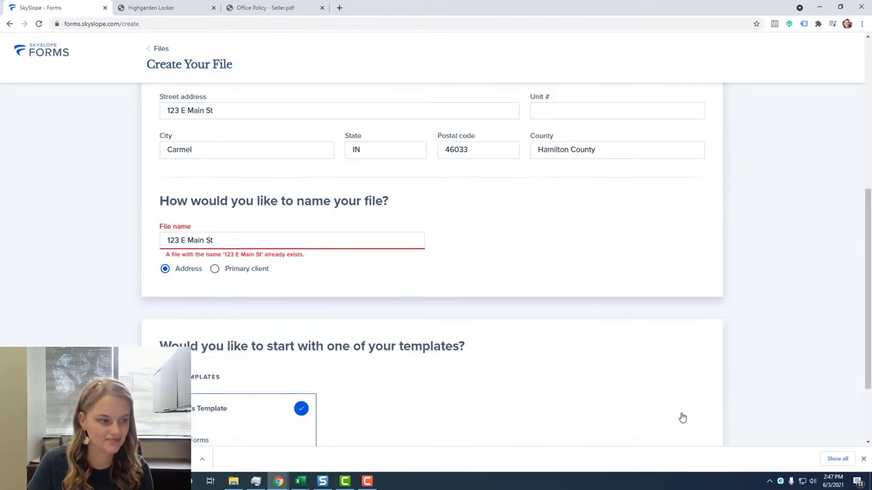
click(267, 240)
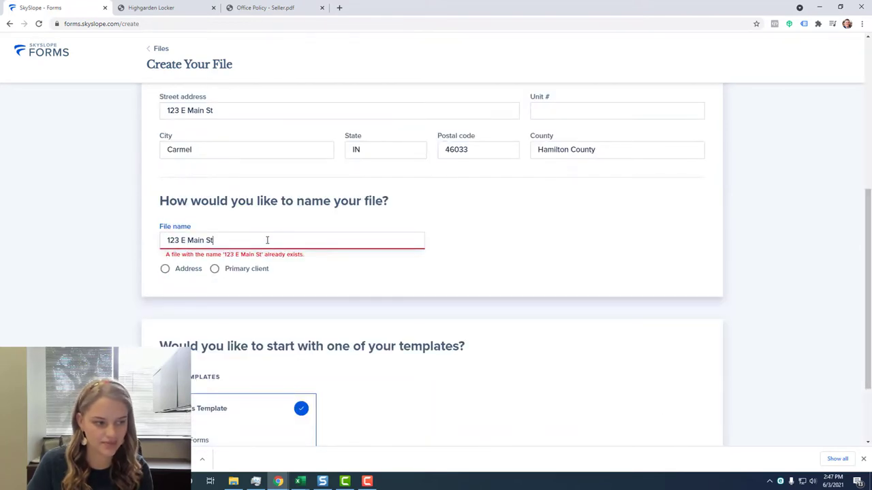
text(- John Doe Test)
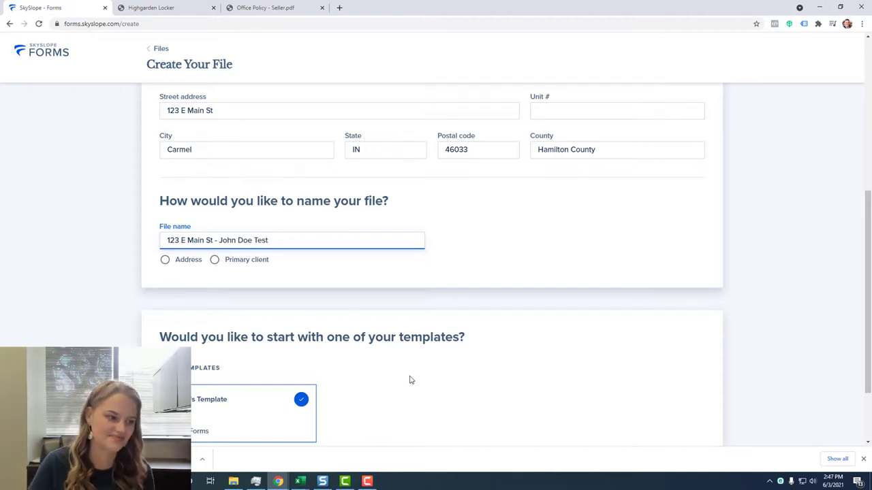
scroll(476, 320, up, 1)
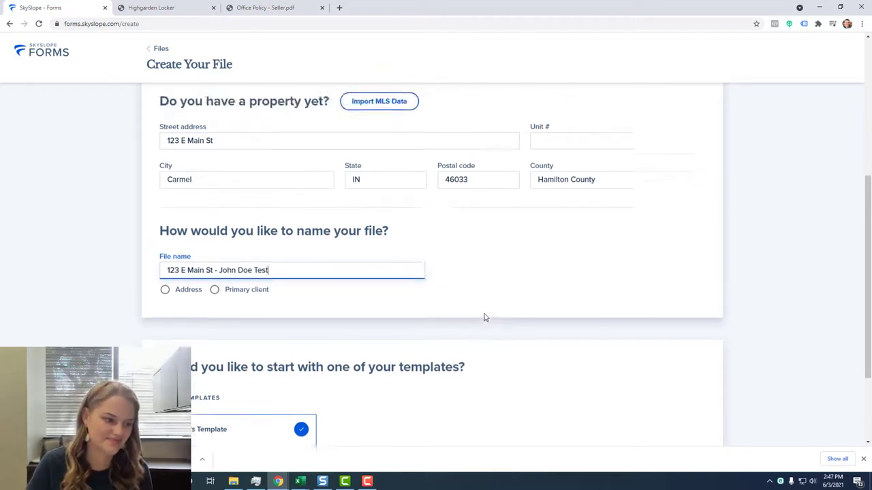
scroll(612, 374, down, 2)
click(691, 412)
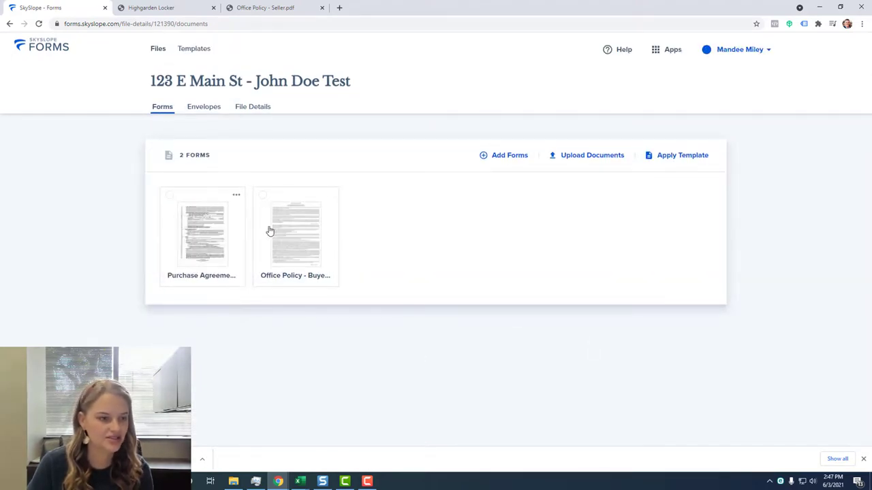
Review the Purchase Agreement's prefilled fields, then Save & Exit to the forms list.
click(191, 236)
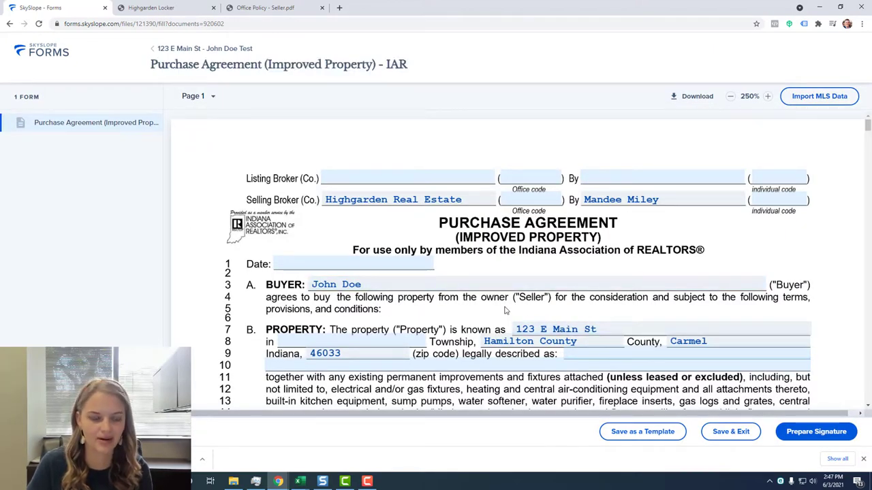
scroll(505, 311, down, 5)
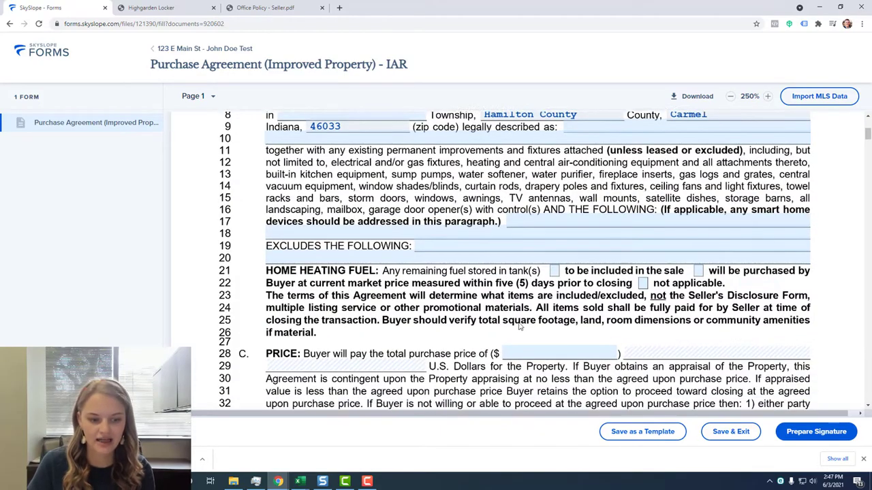
scroll(542, 314, up, 5)
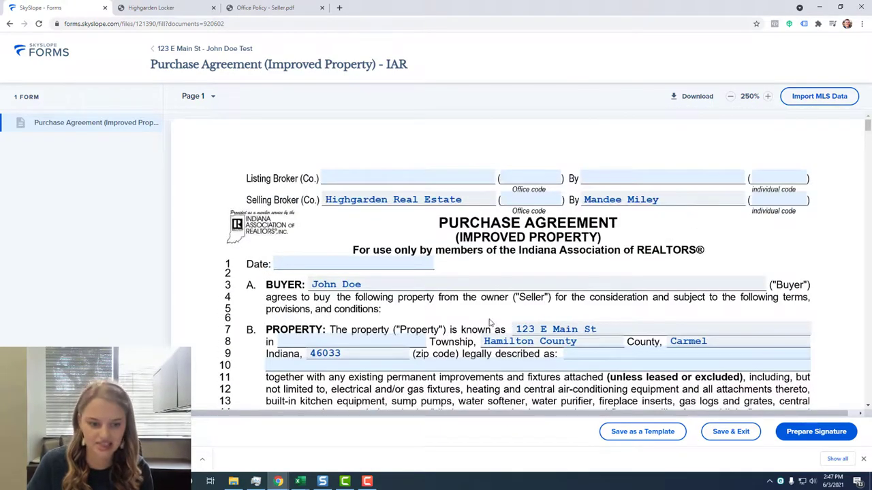
scroll(489, 323, down, 12)
scroll(491, 324, up, 10)
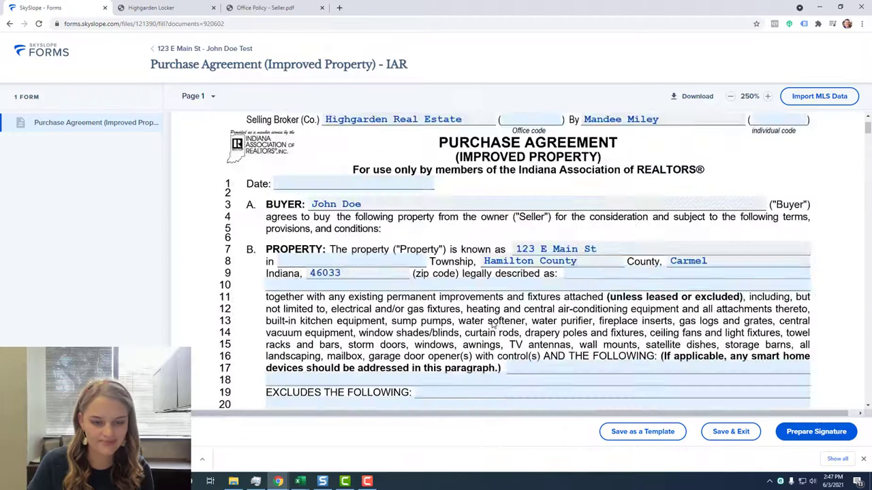
scroll(492, 325, up, 2)
click(731, 431)
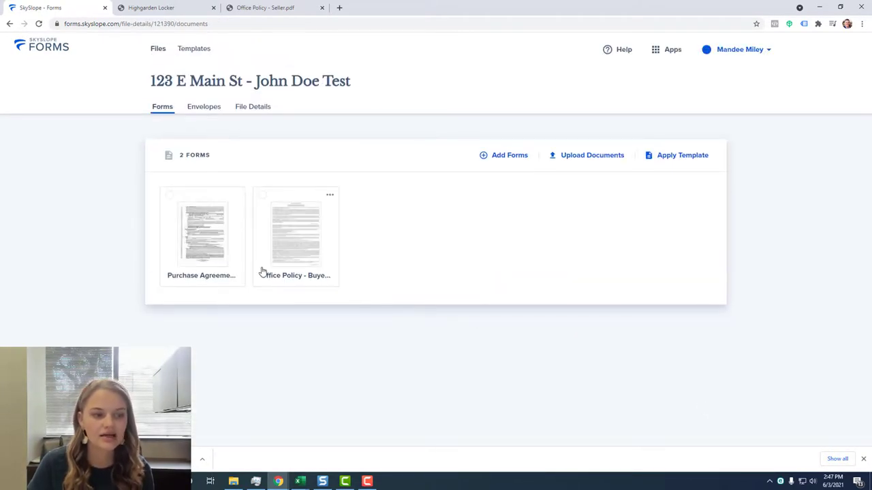
Select both the Office Policy buyer form and Purchase Agreement and open them in Fill and Send.
mouse_move(307, 263)
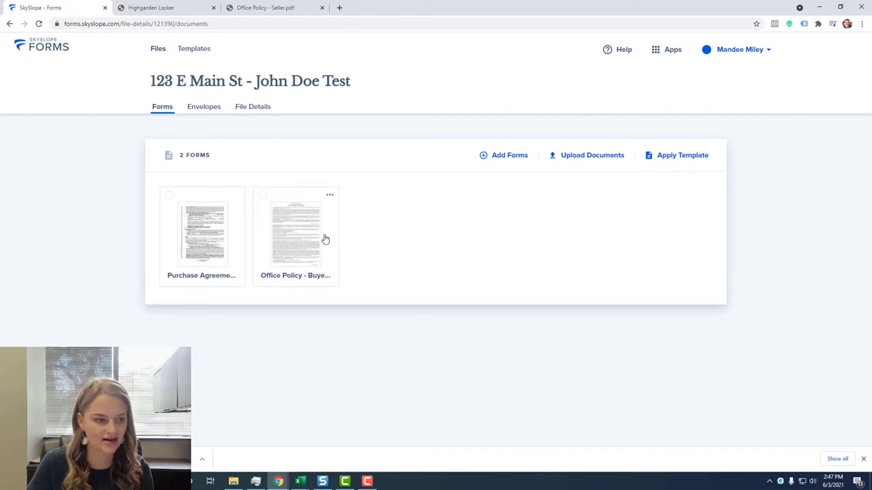
click(264, 199)
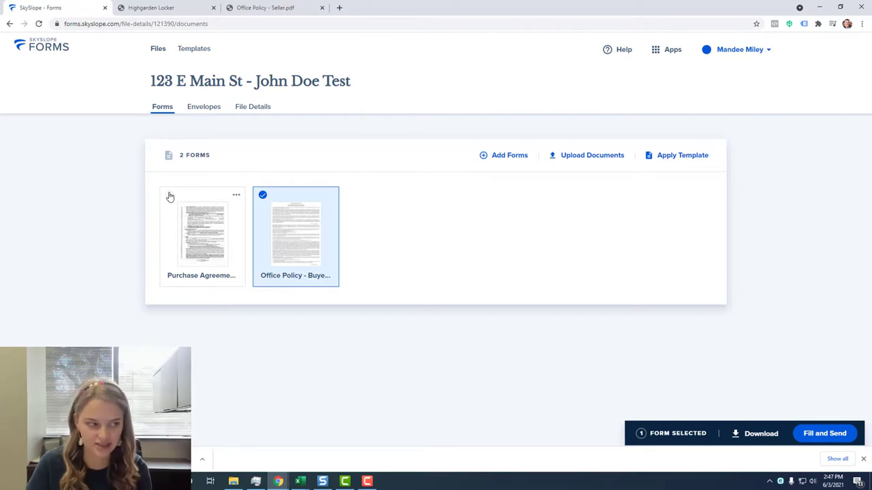
click(170, 197)
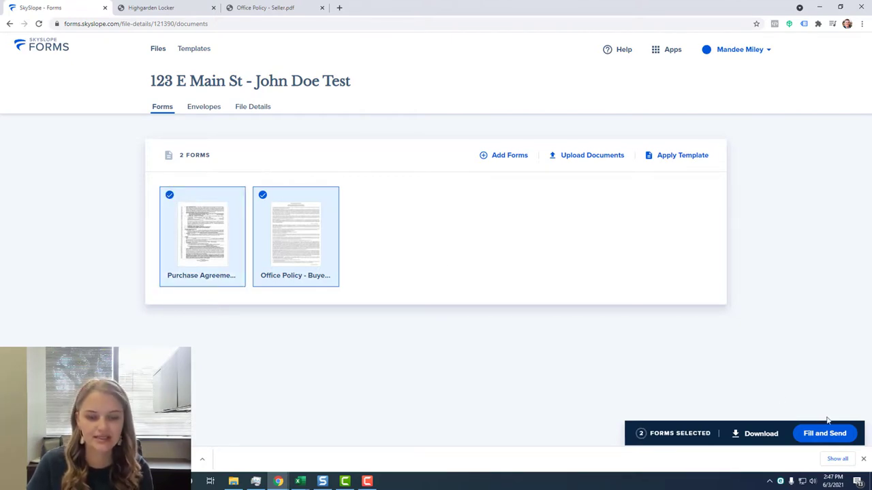
click(836, 436)
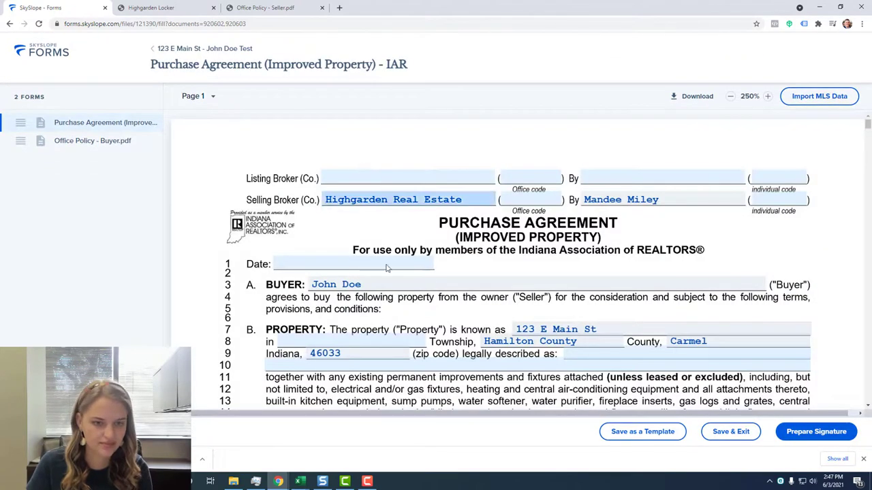
scroll(611, 291, down, 3)
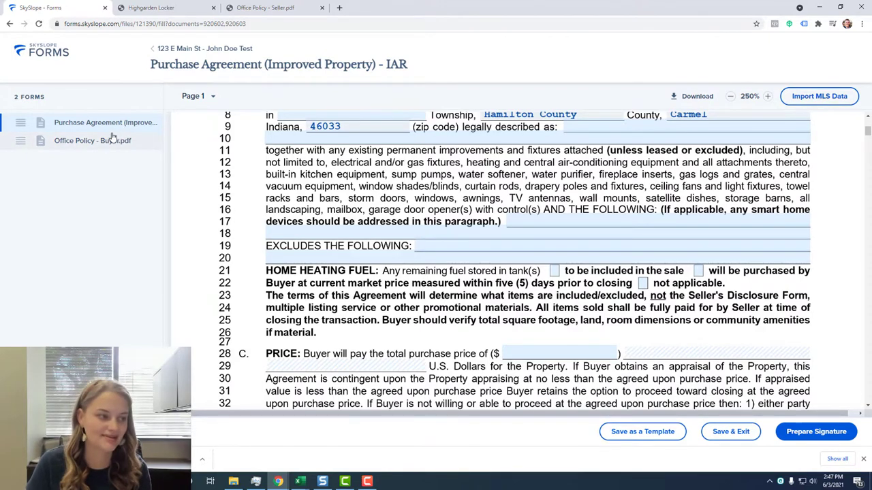
Prepare the signature envelope with the Buyer Agent set to Receives a copy, then continue.
click(833, 437)
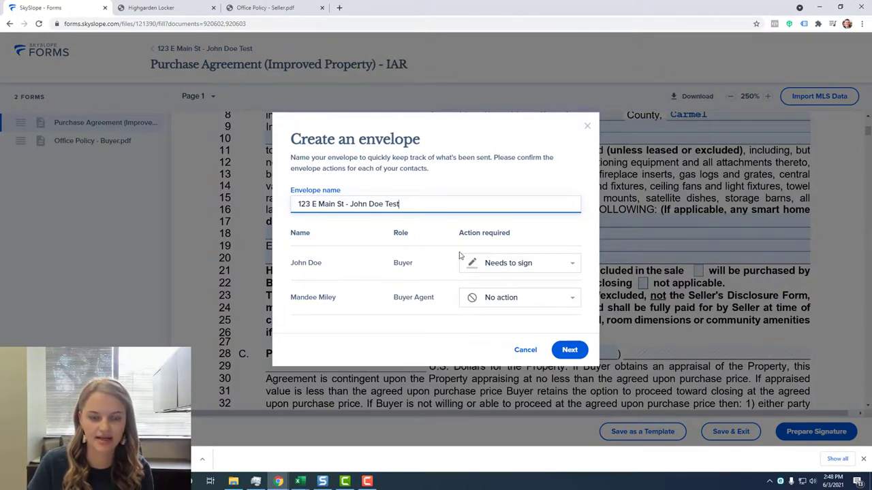
click(566, 304)
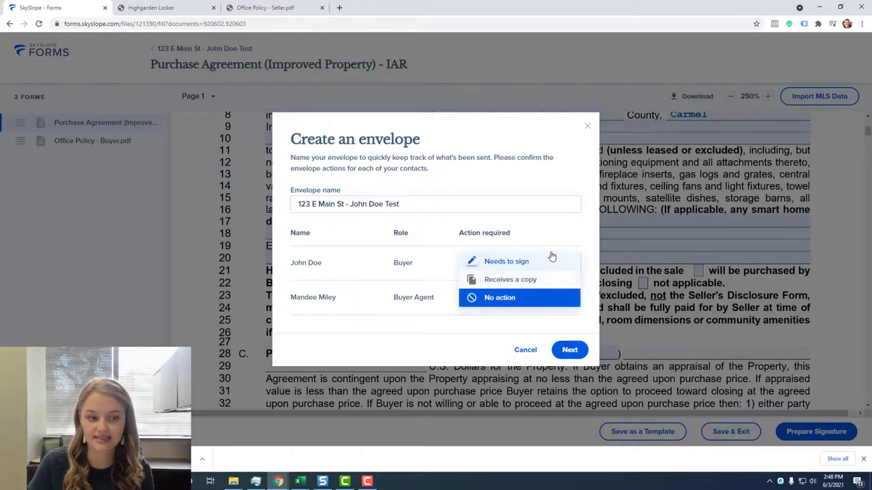
click(526, 281)
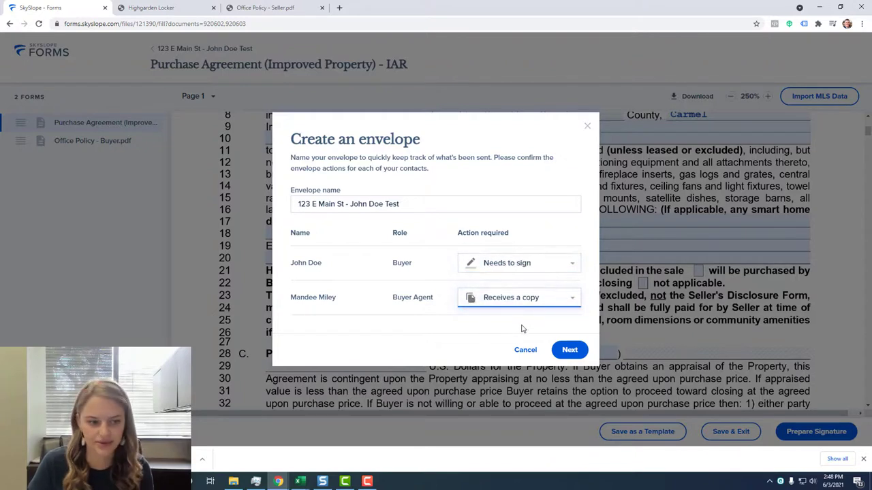
click(570, 351)
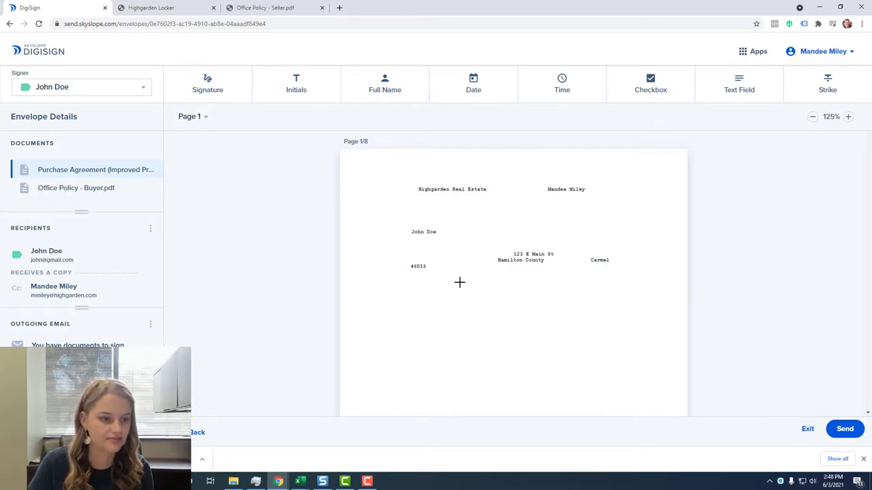
Scroll through Purchase Agreement pages 6–8 into page 1 of Office Policy - Buyer.pdf.
scroll(460, 279, down, 1)
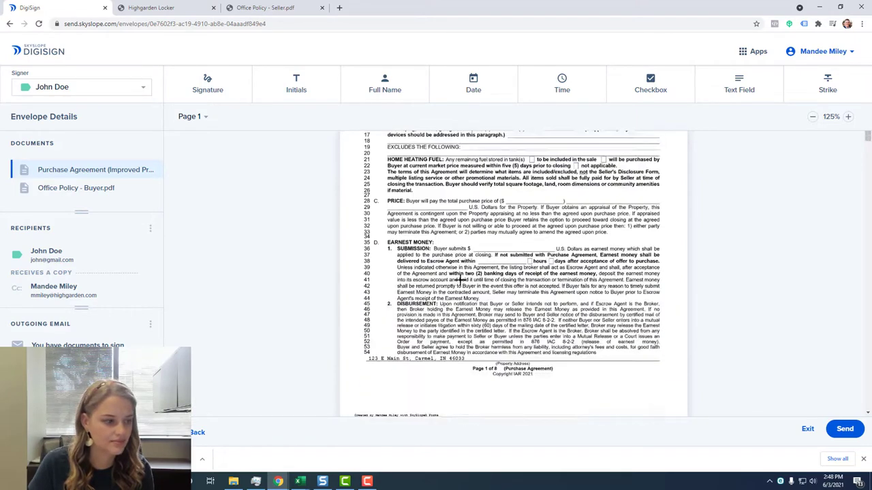
scroll(460, 279, up, 3)
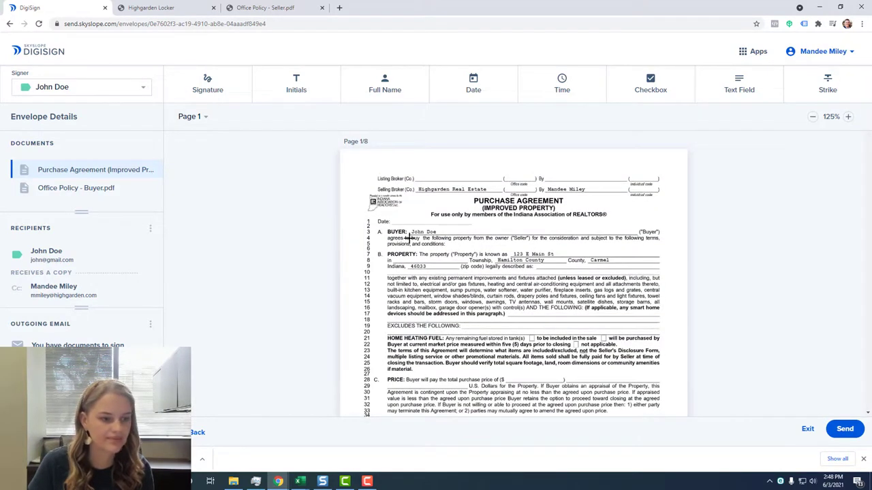
scroll(409, 237, down, 20)
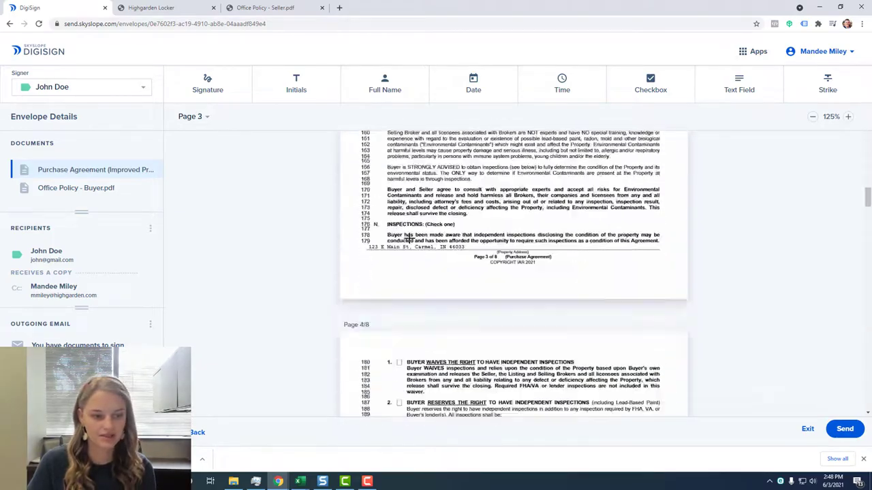
scroll(408, 237, down, 20)
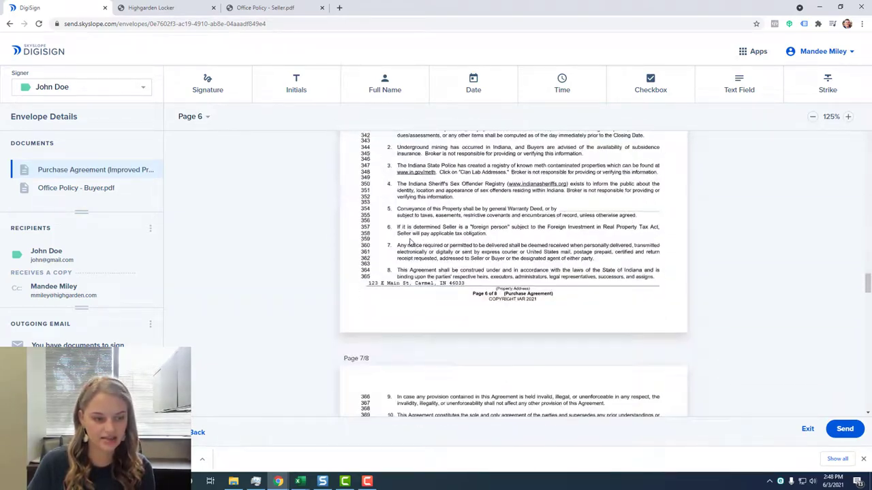
scroll(409, 237, down, 12)
scroll(409, 237, up, 6)
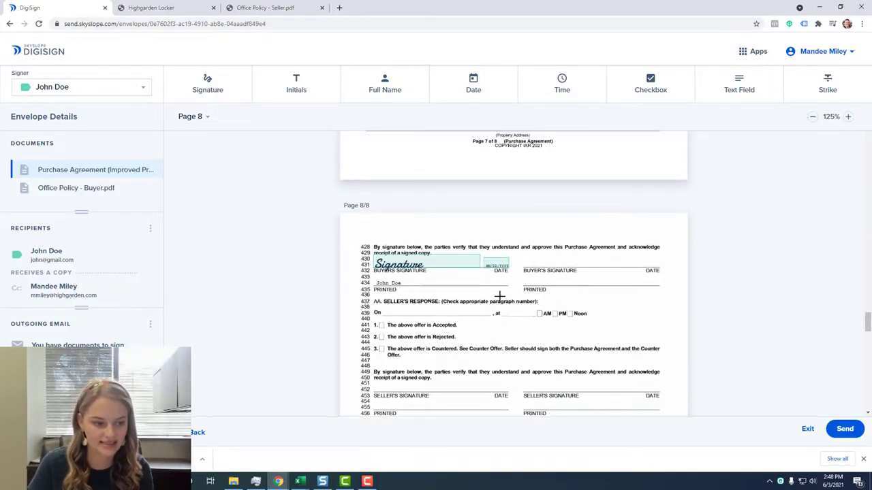
scroll(500, 296, down, 10)
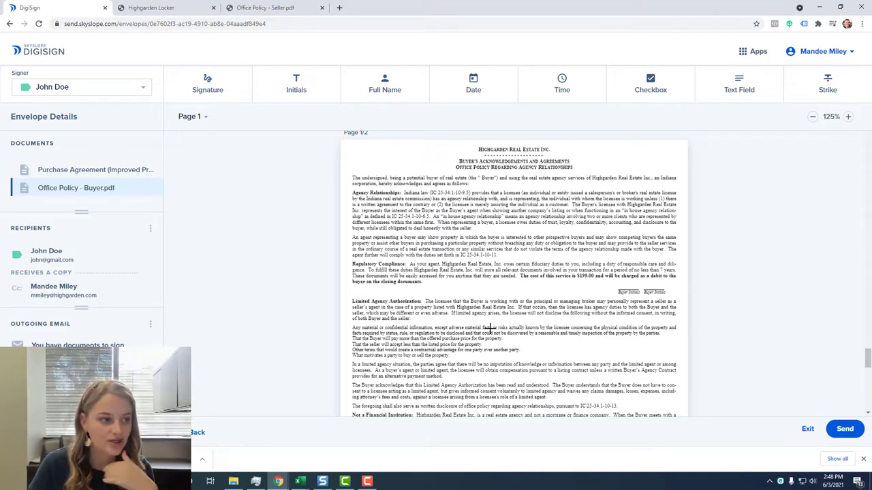
With the buyer as signer, place an initials field on the first Buyer Initials line.
scroll(490, 329, down, 1)
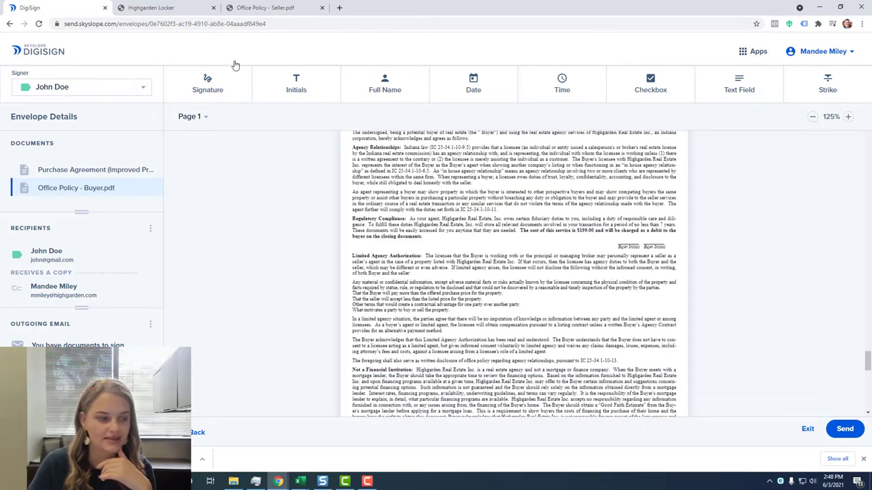
click(144, 94)
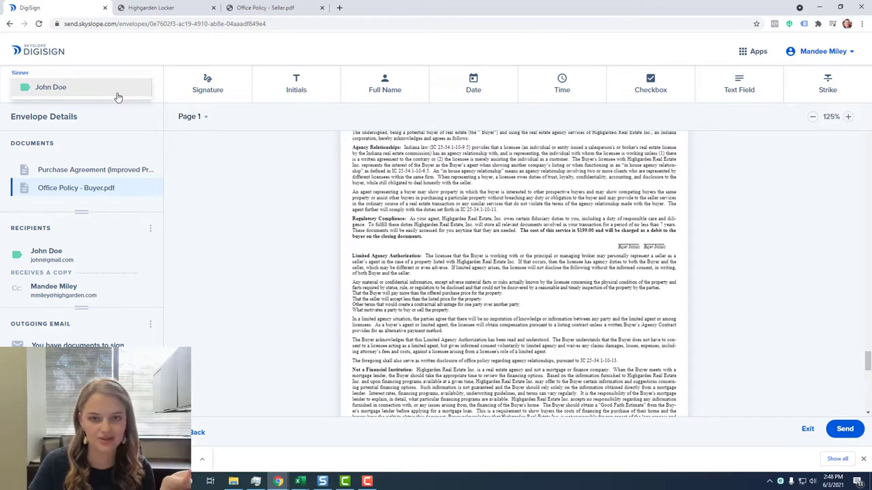
click(117, 96)
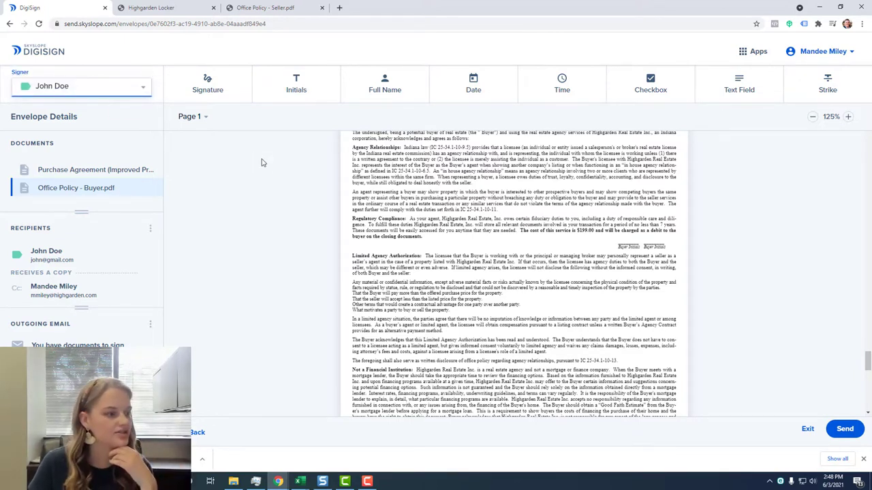
click(292, 88)
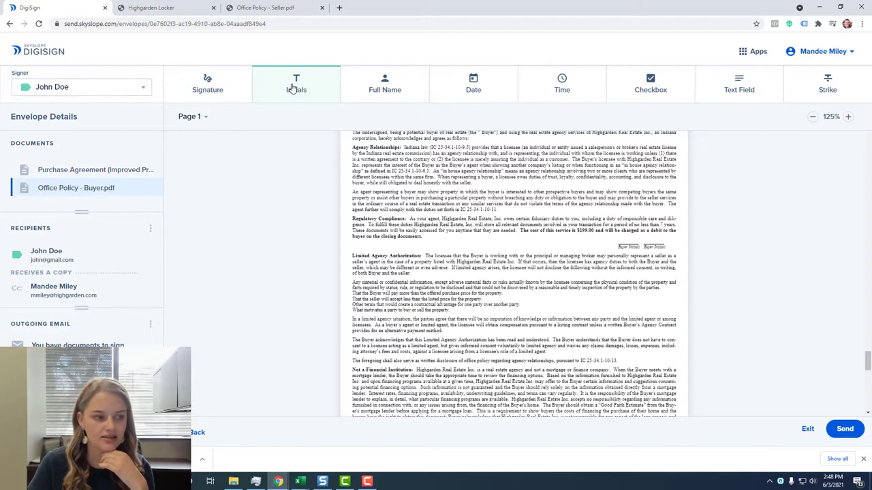
click(627, 240)
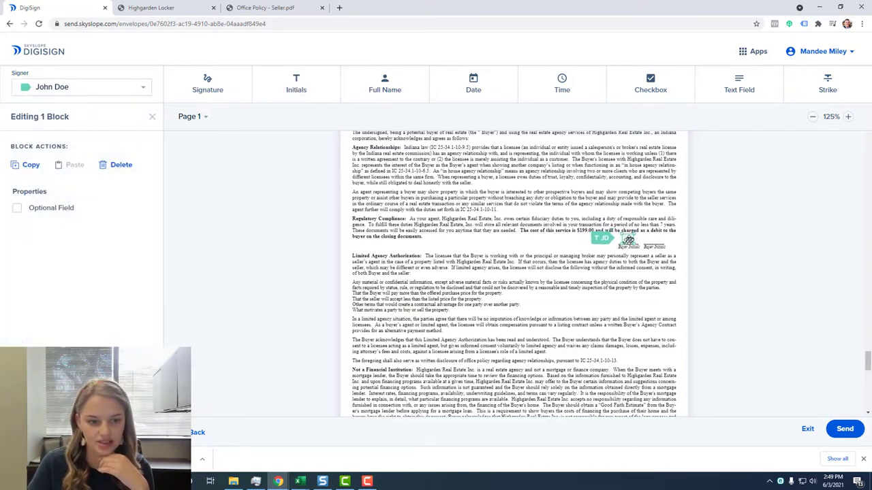
click(572, 266)
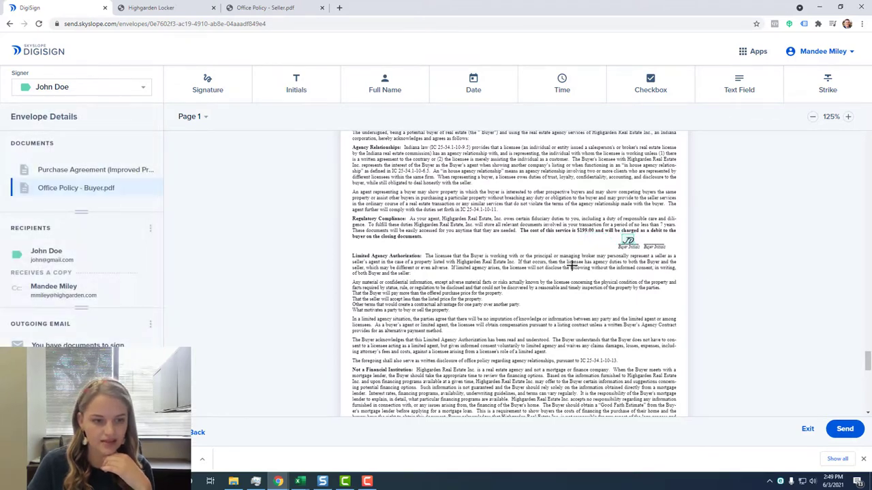
Add a second buyer initials field on the lower Buyer Initials line of page 1.
scroll(572, 265, down, 4)
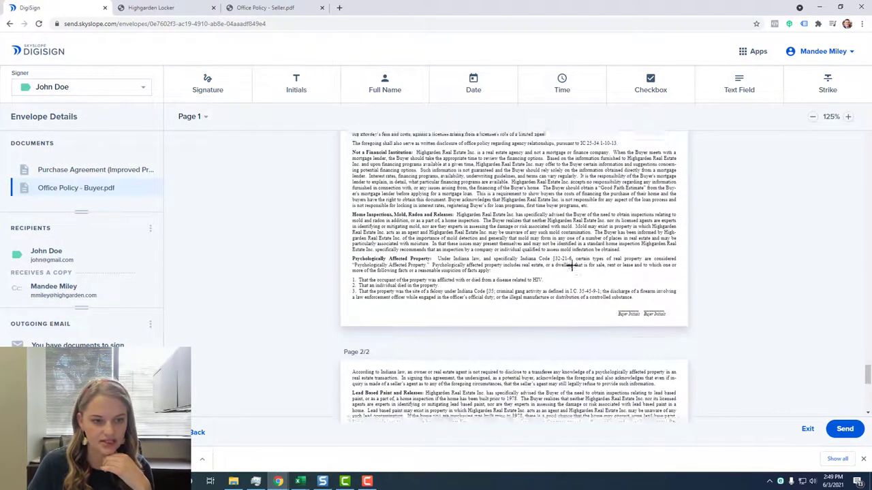
click(313, 97)
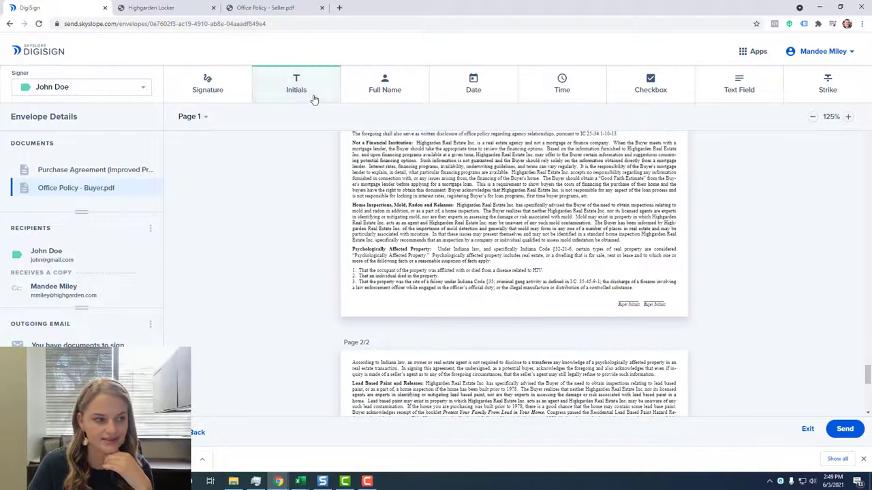
click(626, 296)
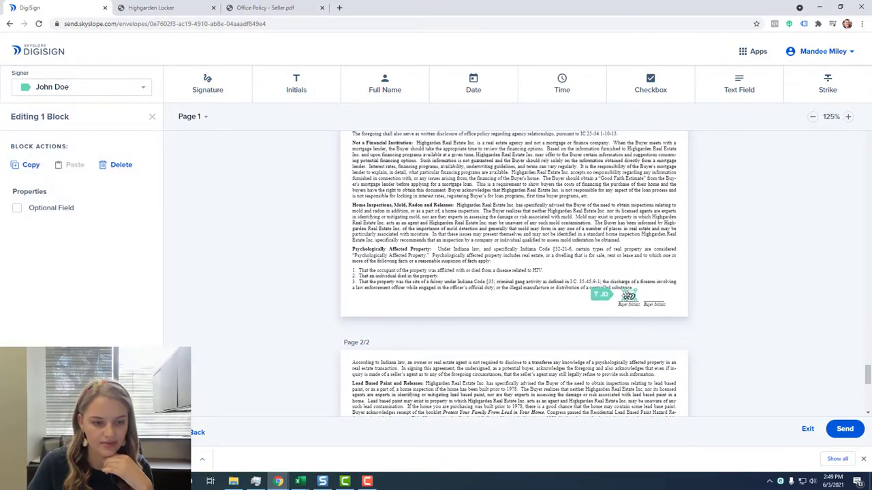
Place the buyer's signature field on the Buyer's Signature line of page 2.
click(550, 273)
scroll(549, 275, down, 5)
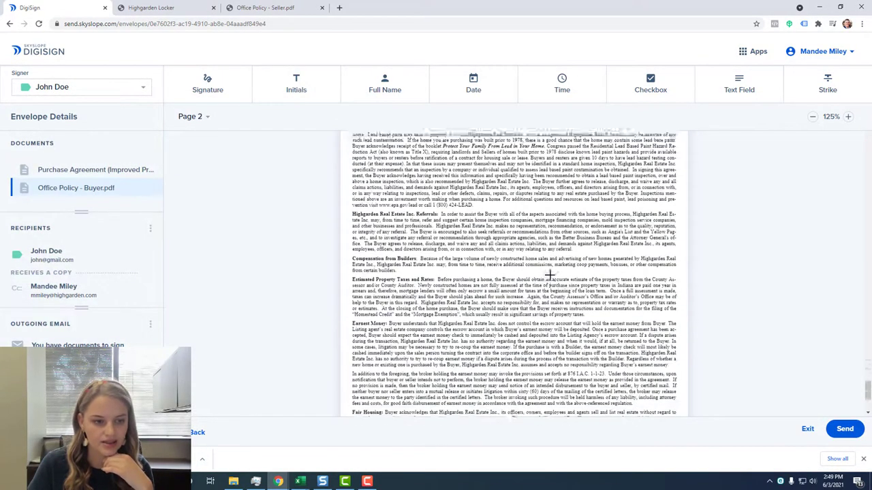
scroll(549, 274, down, 3)
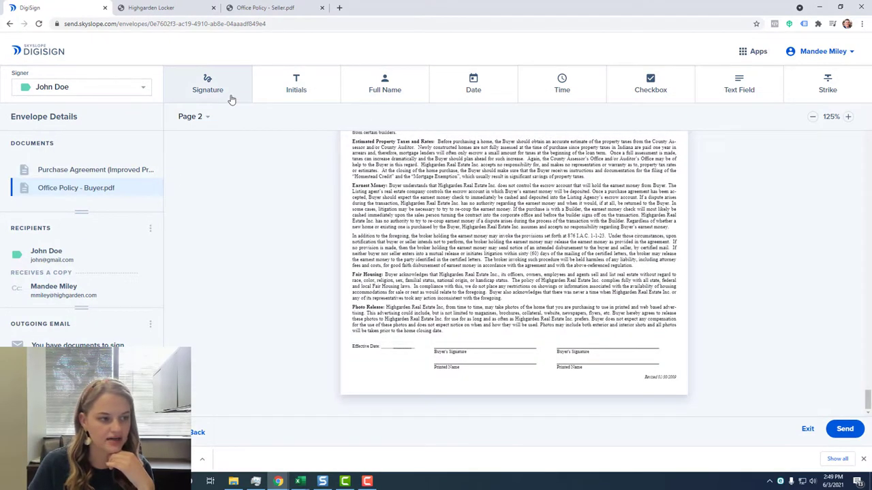
click(231, 100)
click(439, 340)
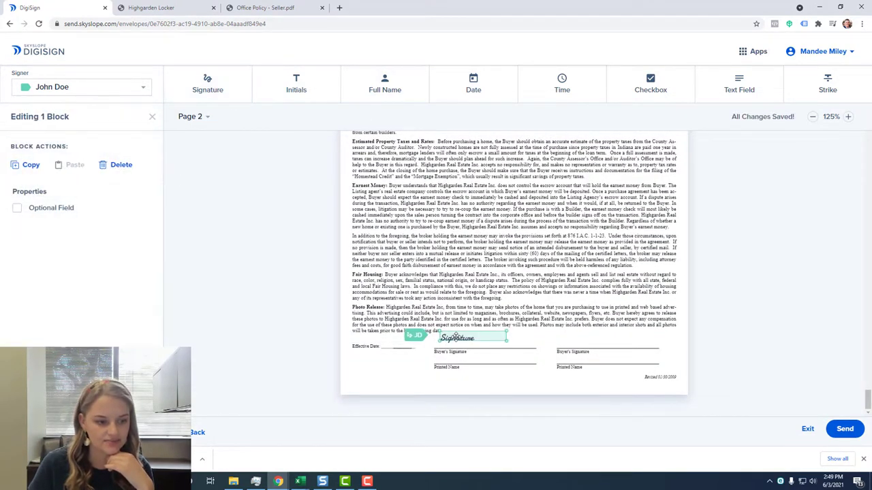
drag(452, 338, 453, 345)
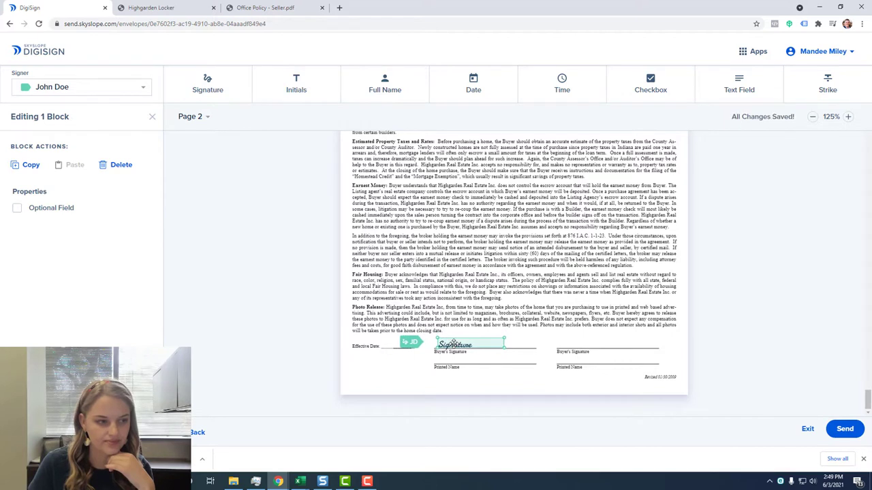
Add full name and date fields on the Printed Name and Effective Date lines, shrinking the date.
click(385, 85)
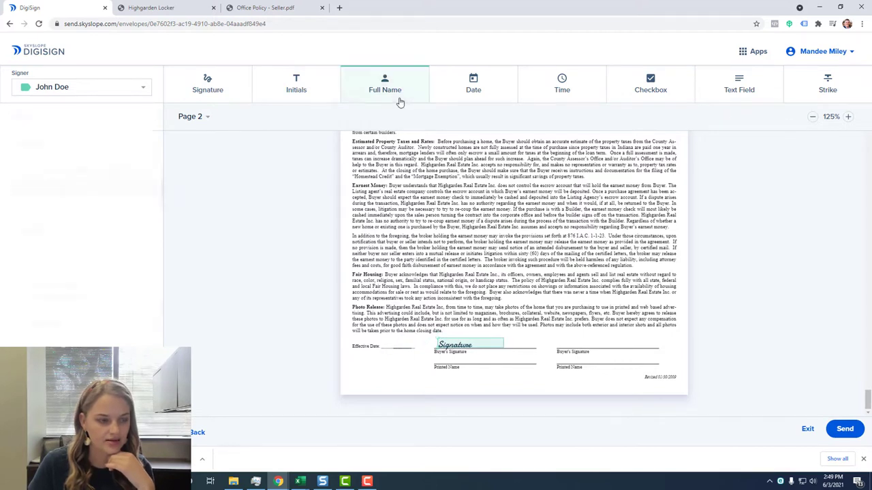
click(449, 357)
drag(468, 368, 448, 371)
click(473, 85)
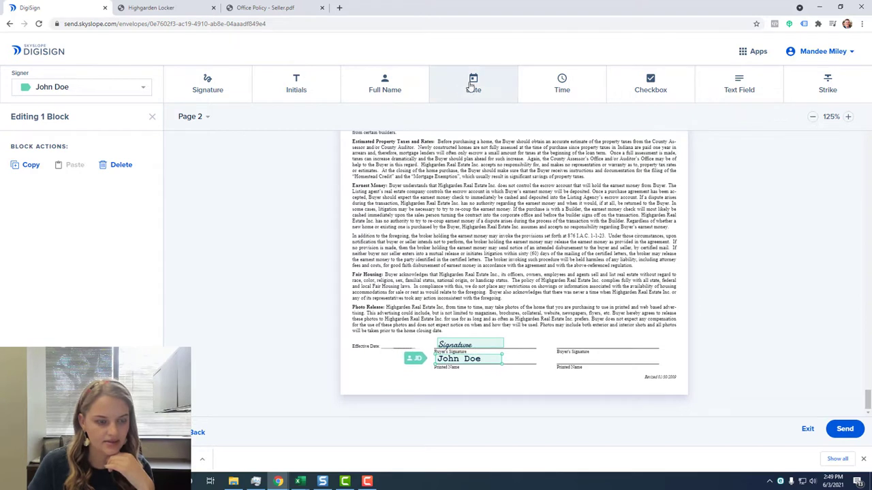
click(383, 342)
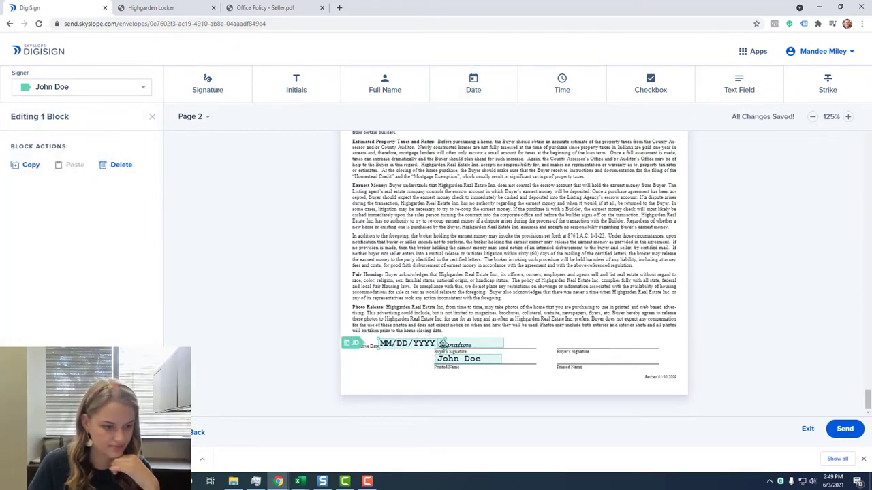
drag(439, 346, 402, 345)
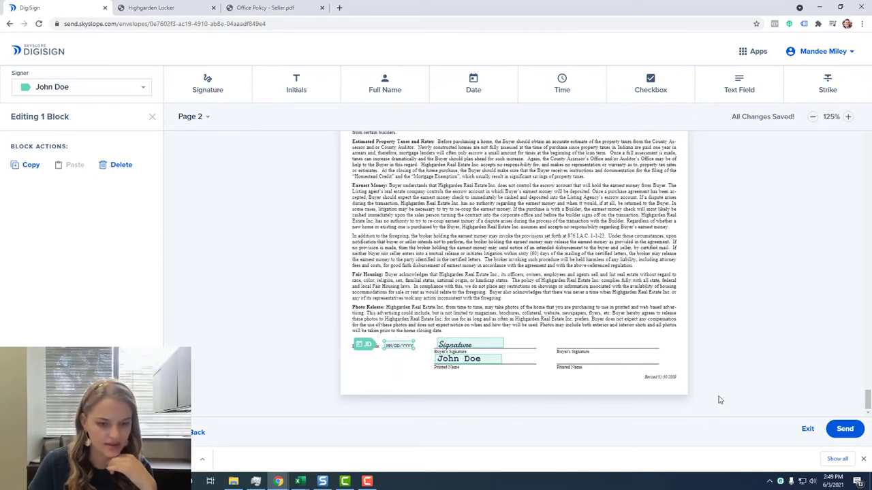
scroll(792, 372, up, 10)
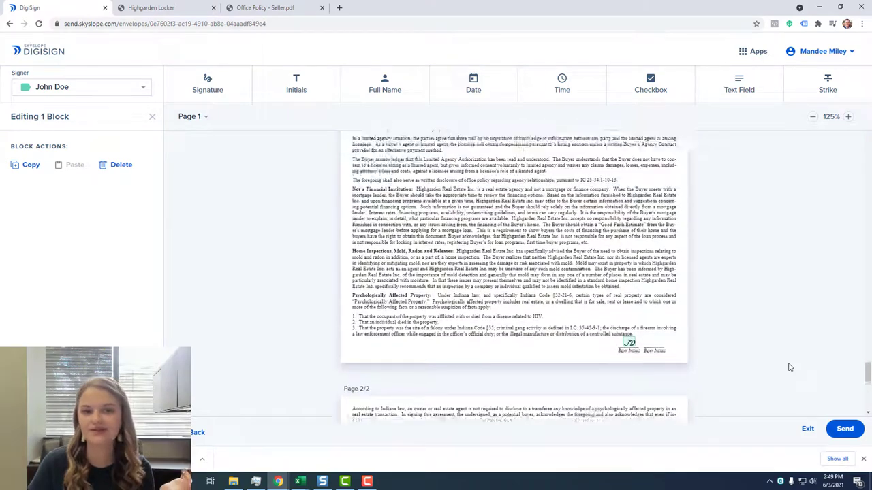
scroll(788, 368, up, 10)
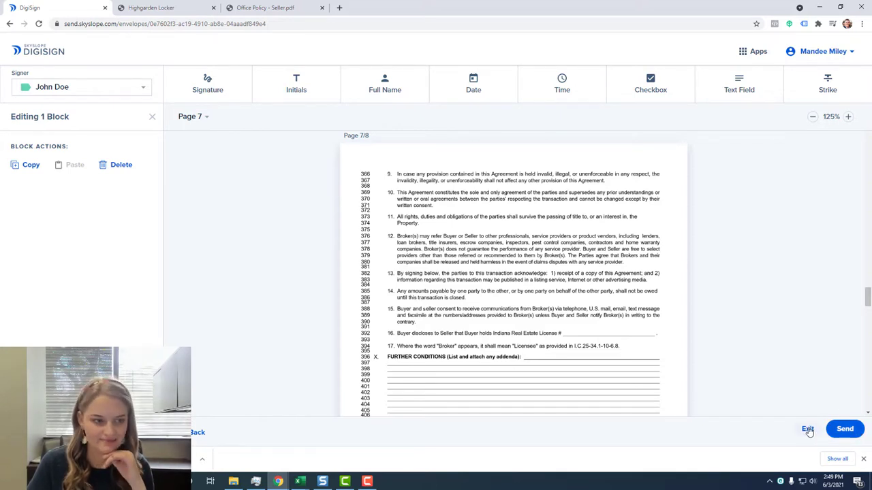
Exit the DigiSign setup without sending and go back to the Files list.
click(808, 429)
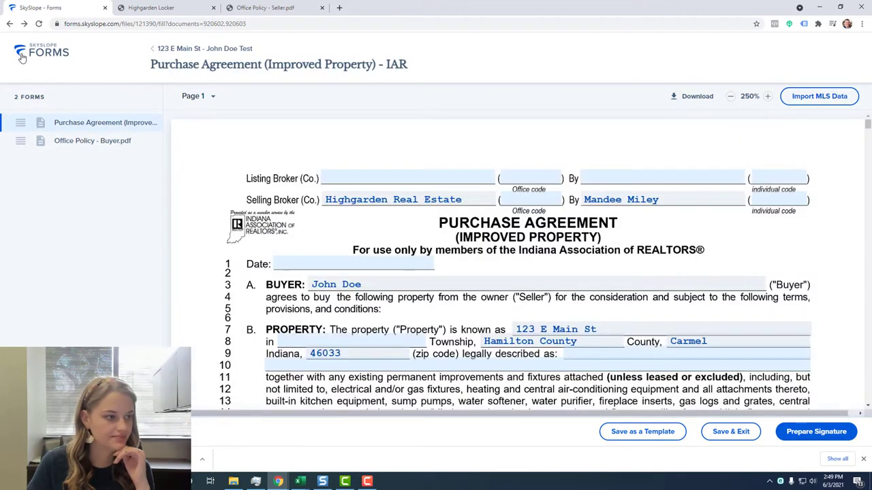
click(174, 48)
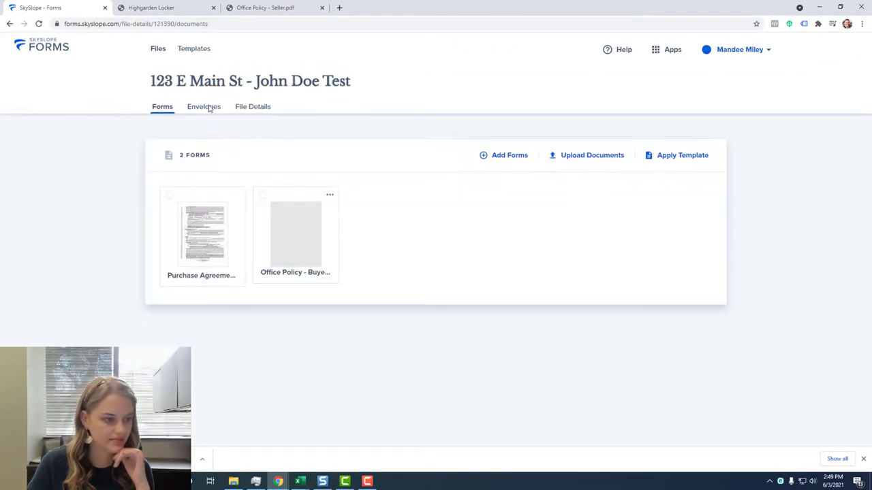
click(158, 50)
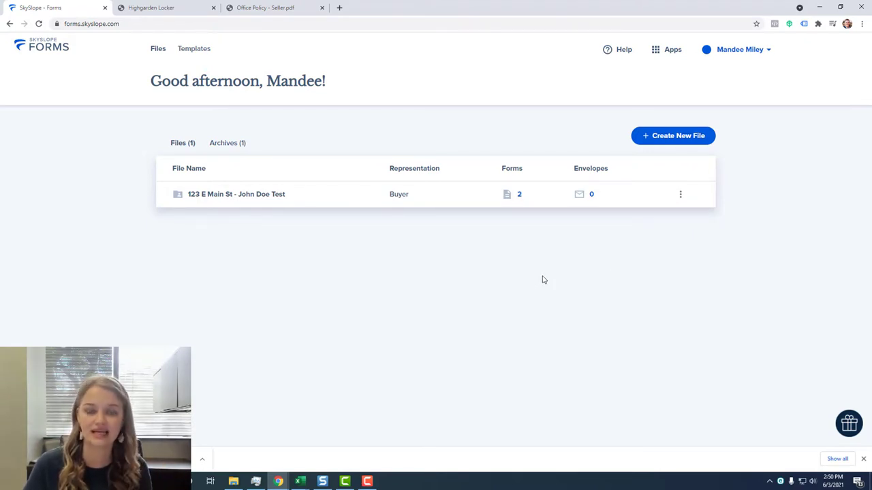
Create a new SkySlope transaction prefilled from the 123 E Main St Forms file.
click(659, 59)
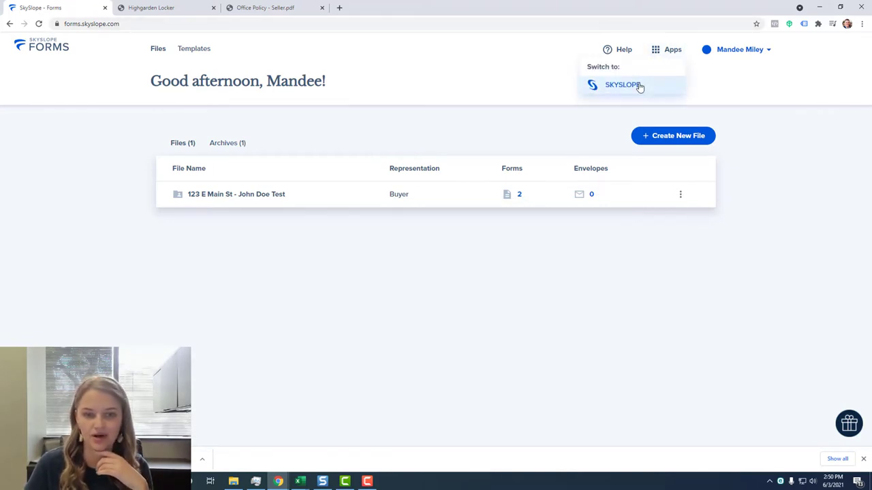
click(639, 87)
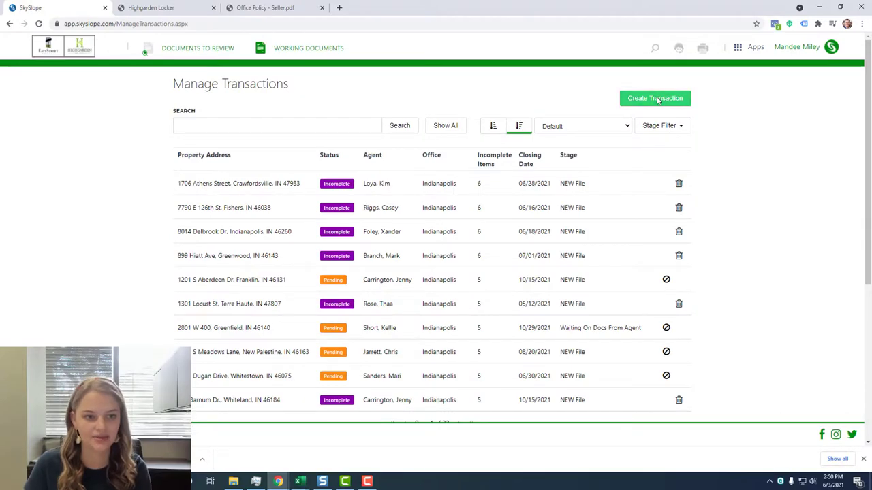
click(657, 100)
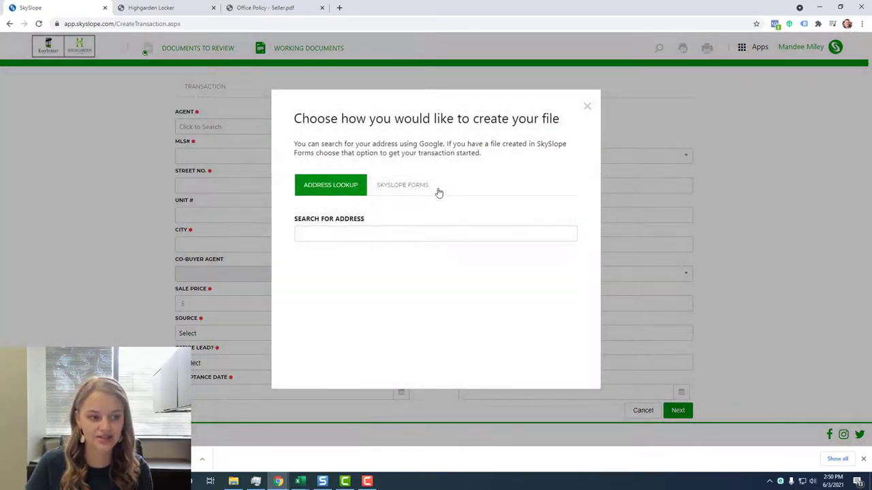
click(409, 186)
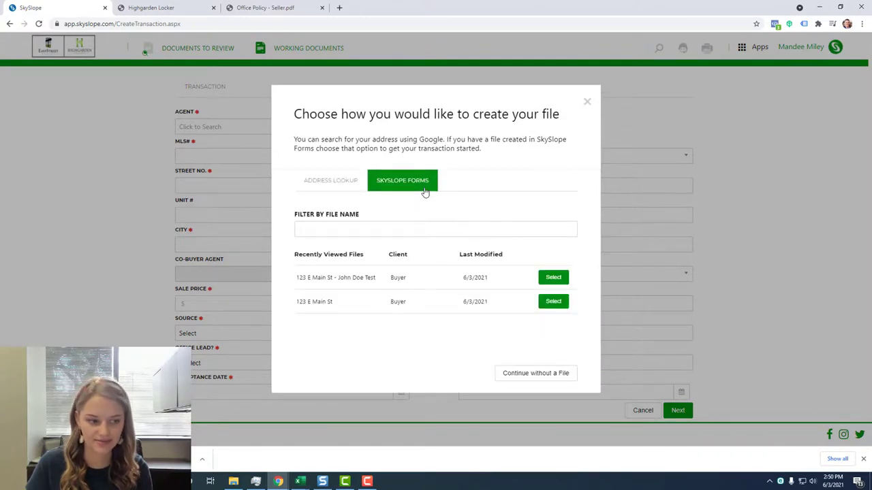
click(557, 277)
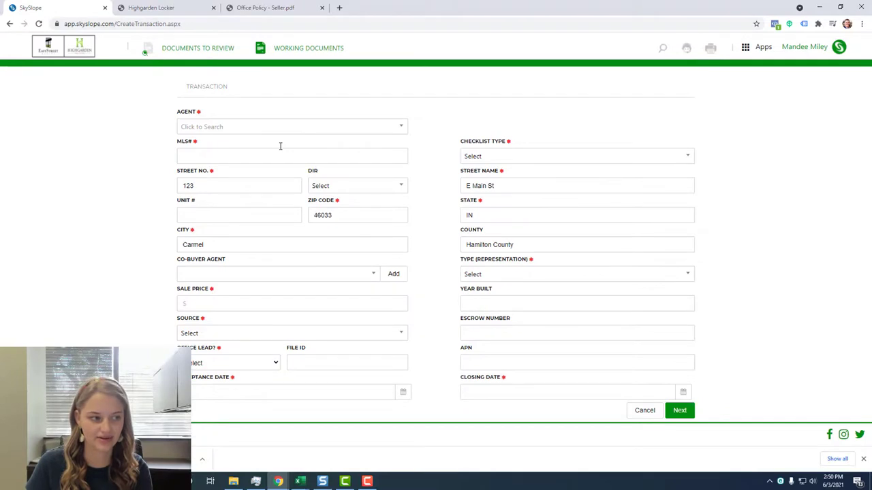
Assign the agent, autofill the MLS#, and choose BUYER - Existing Home/Resale with Purchase / Tenant.
click(287, 130)
text(m)
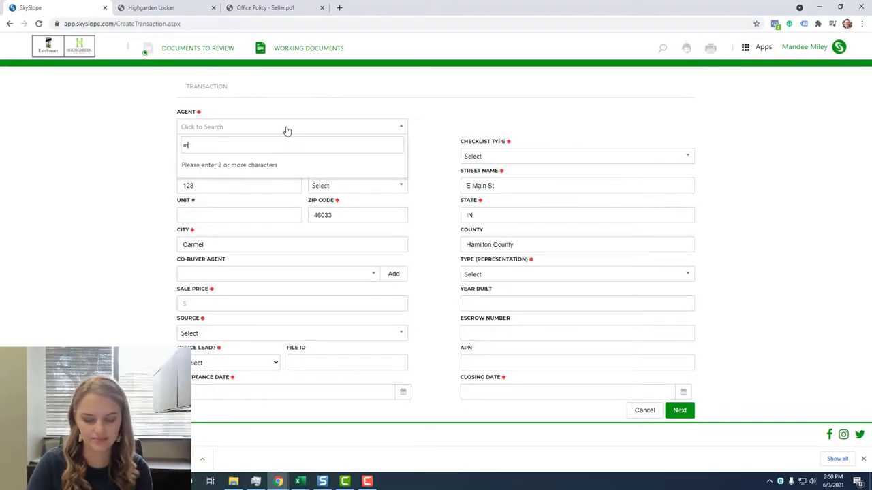
text(andee)
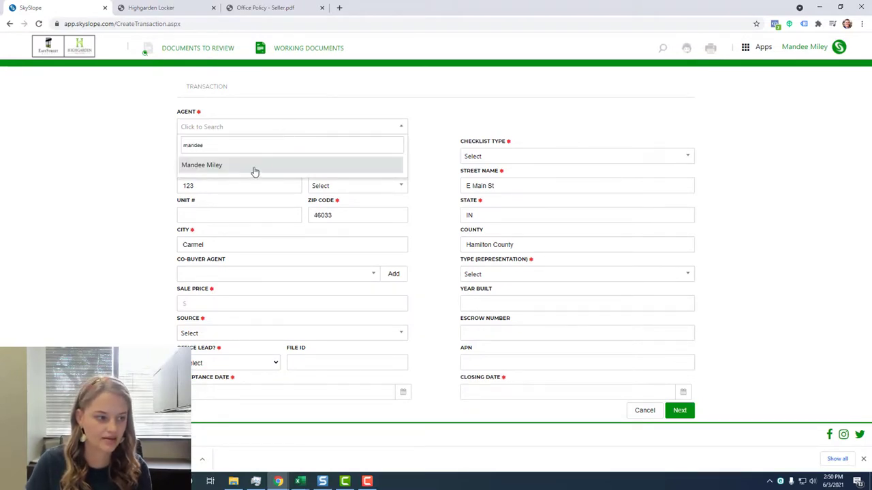
click(252, 168)
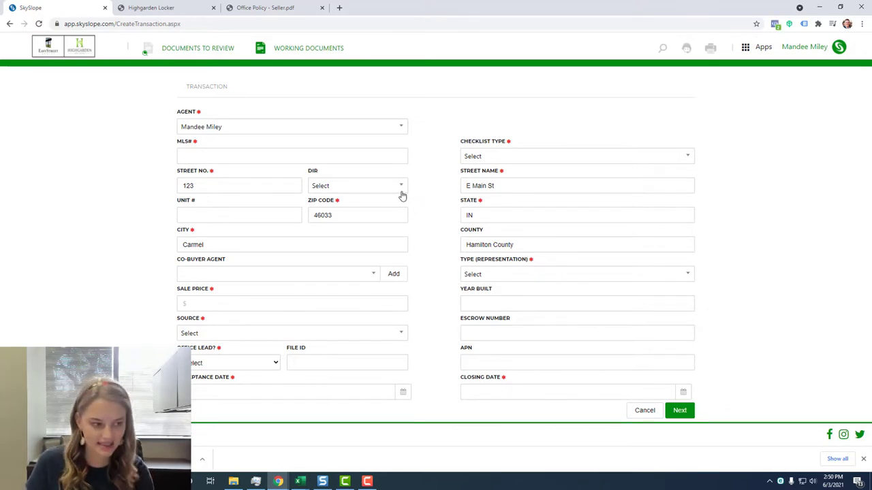
click(308, 159)
click(226, 175)
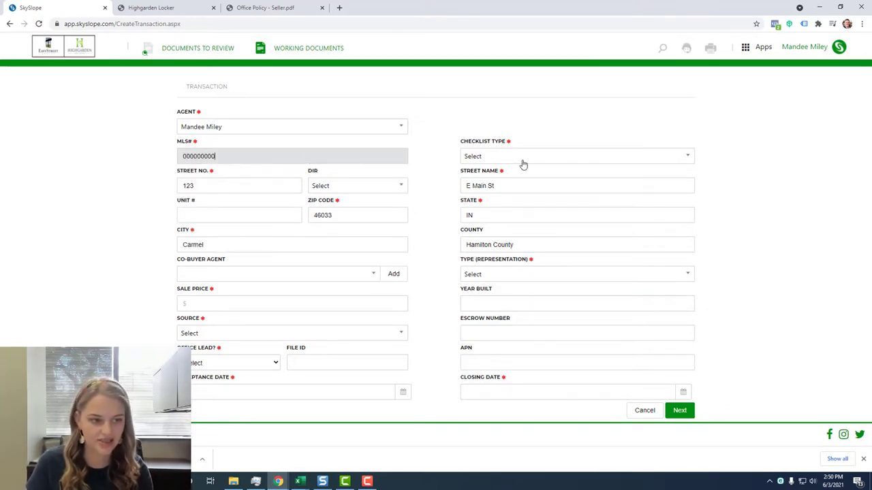
click(523, 162)
click(523, 213)
click(511, 274)
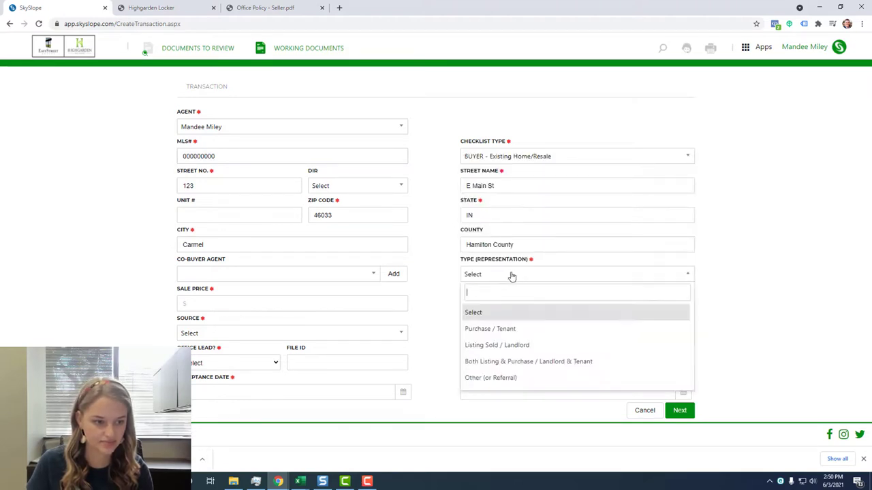
click(491, 329)
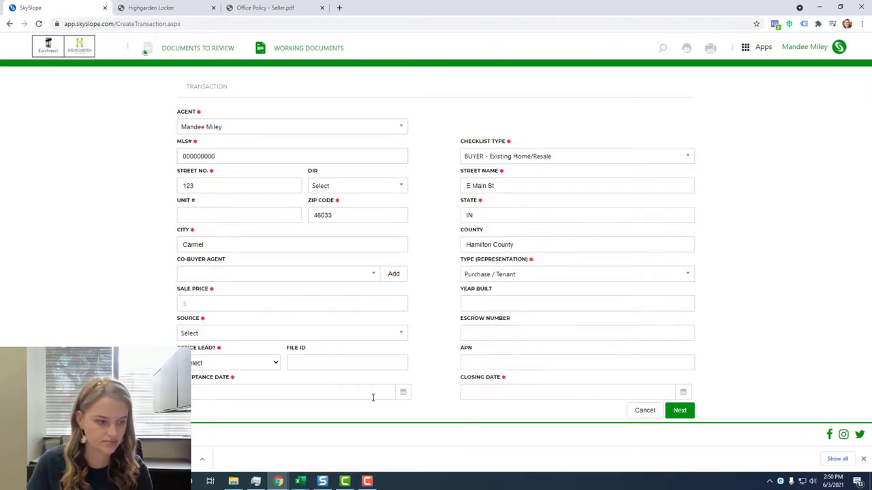
Mark the deal as not an office lead with Personal Referral as source.
click(260, 366)
click(239, 374)
click(237, 334)
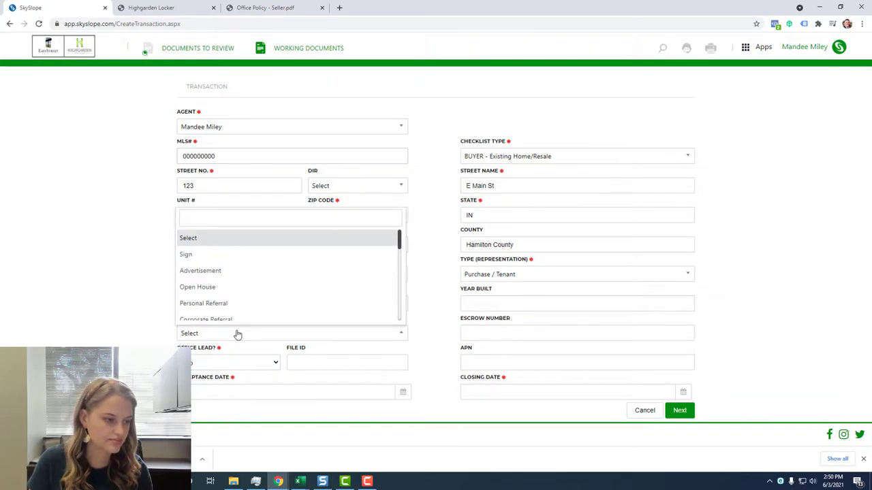
click(238, 308)
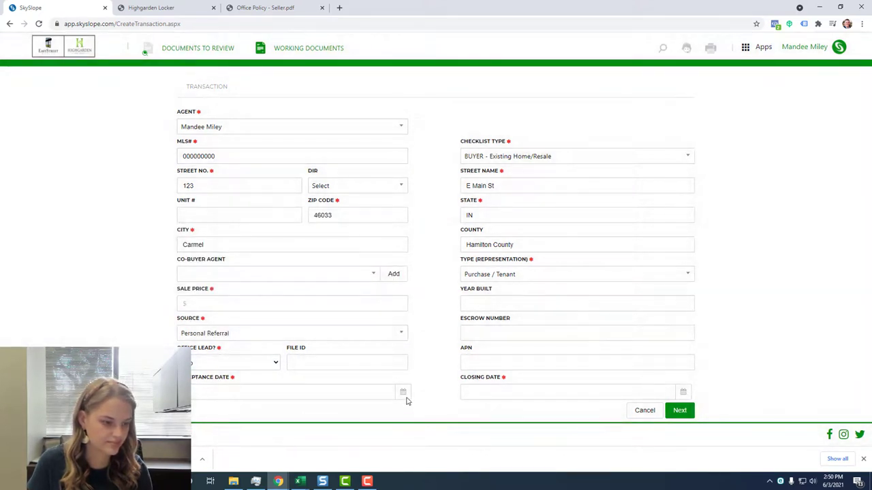
Set acceptance June 3, 2021, closing 07/08/2021, and a $100,000.00 sale price.
click(404, 393)
click(253, 296)
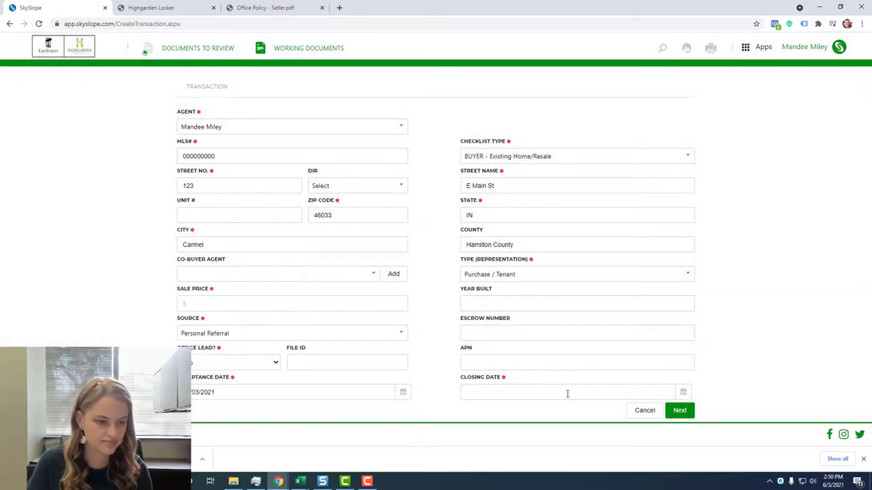
click(685, 393)
click(566, 271)
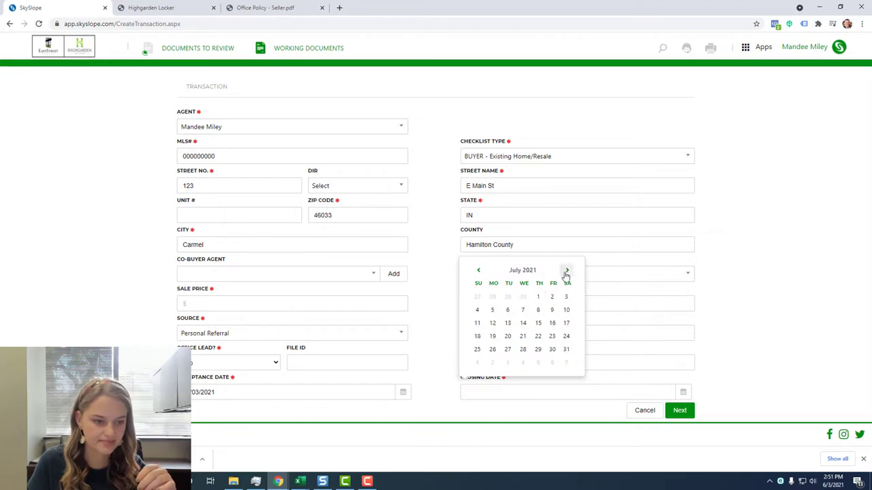
click(538, 310)
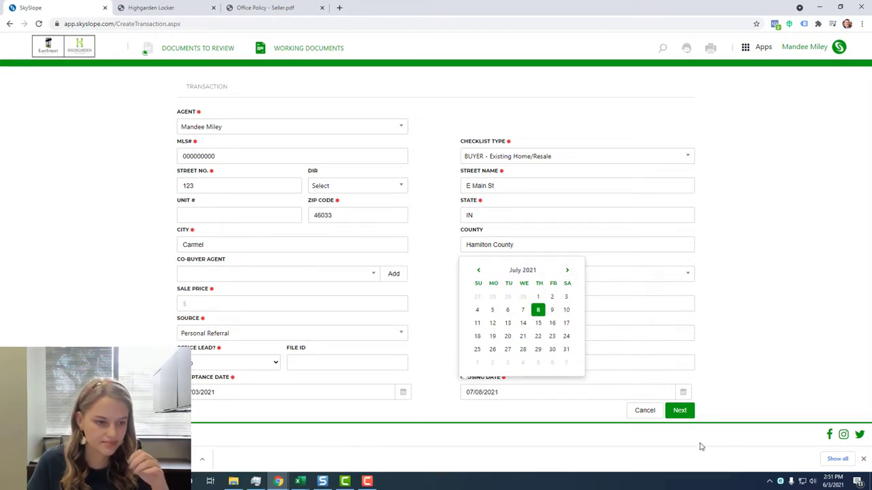
click(766, 391)
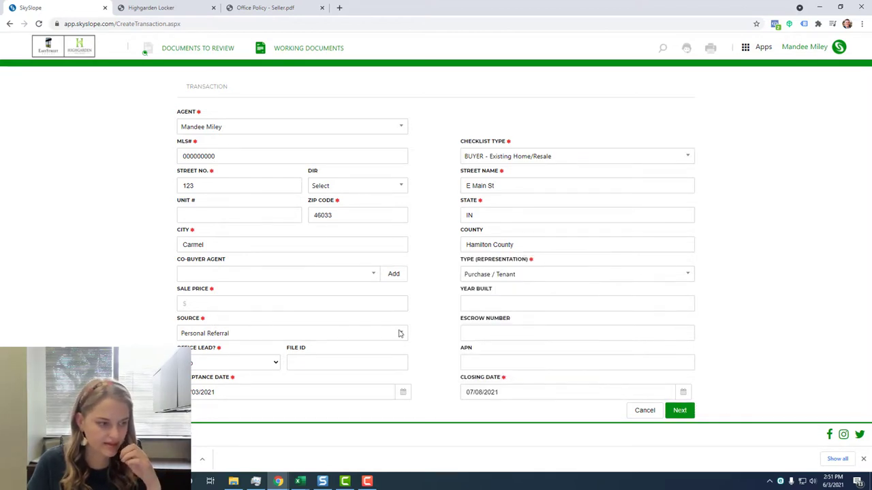
click(264, 301)
text(100000)
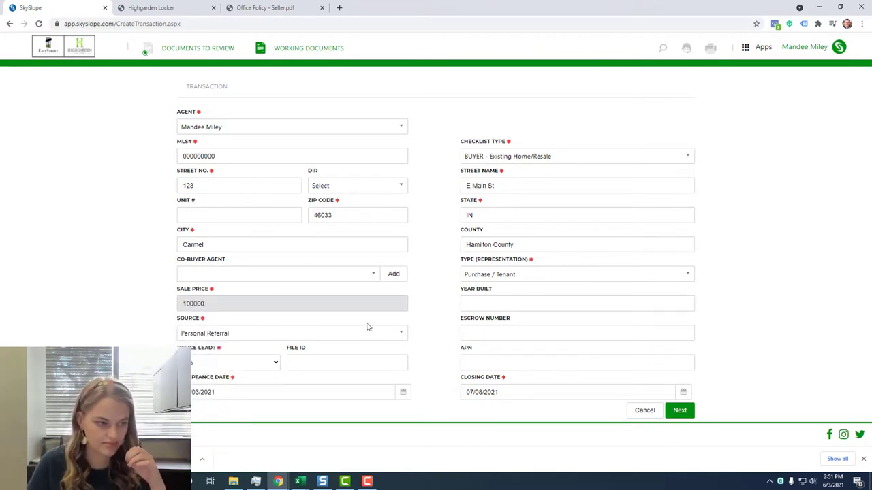
click(419, 321)
Save the buyer's phone number on the Purchaser / Tenant contact.
click(678, 410)
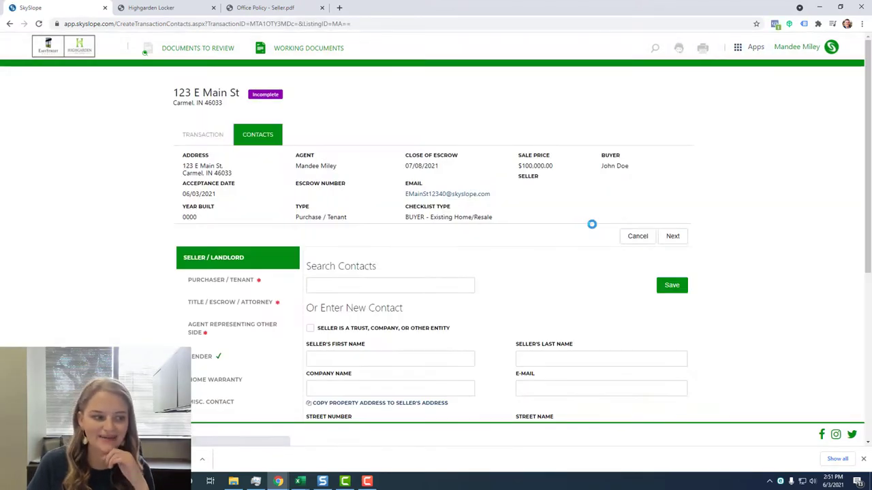
scroll(262, 289, down, 1)
scroll(263, 289, down, 2)
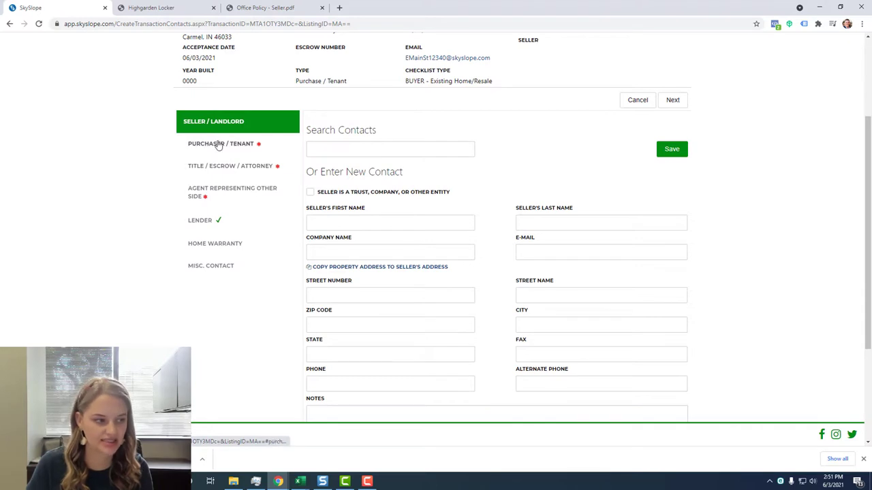
click(218, 144)
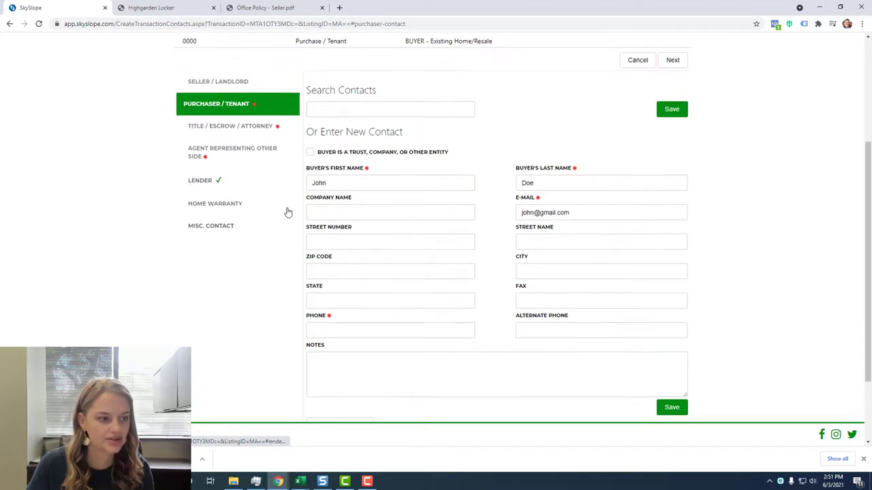
click(408, 329)
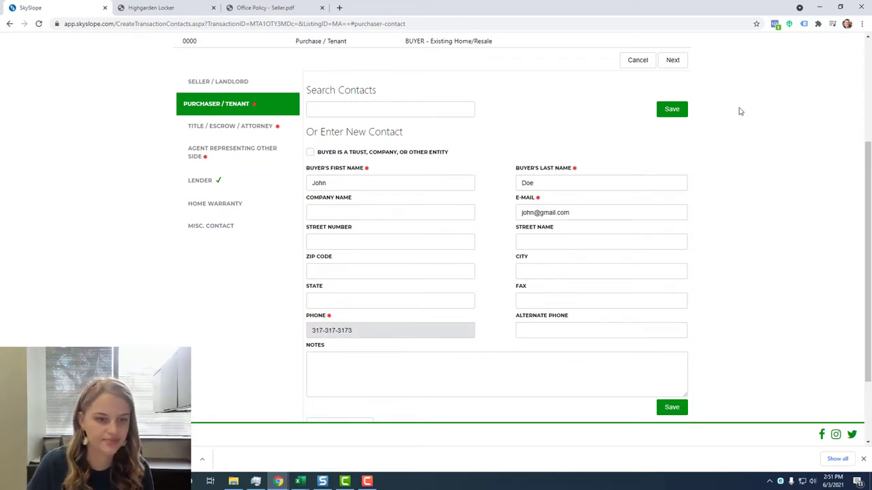
click(672, 114)
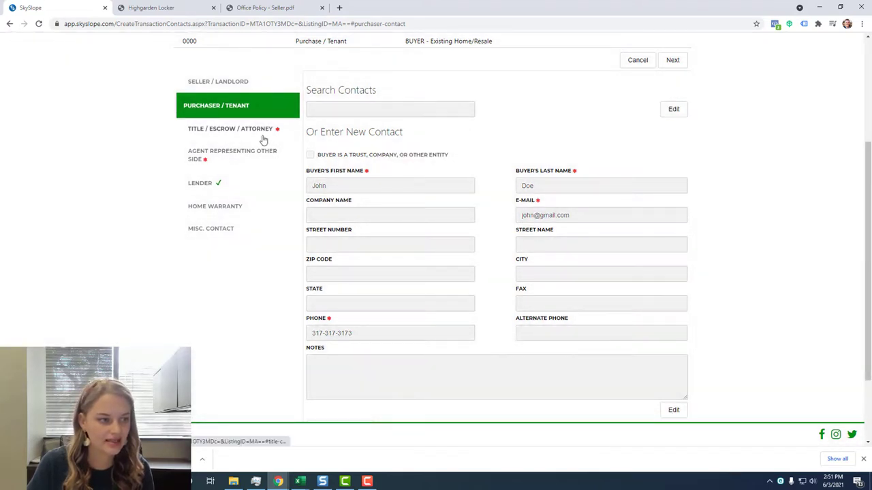
Save the closing officer's name with Chicago Title as the title / escrow contact.
click(263, 140)
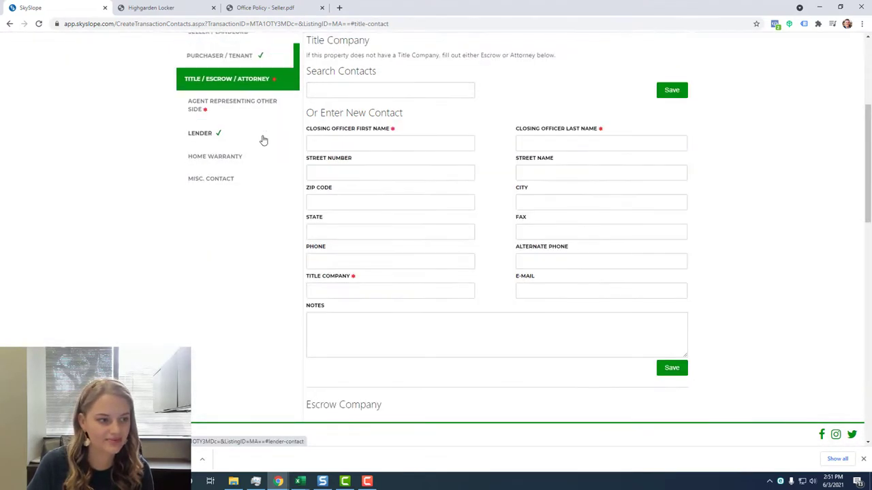
click(357, 144)
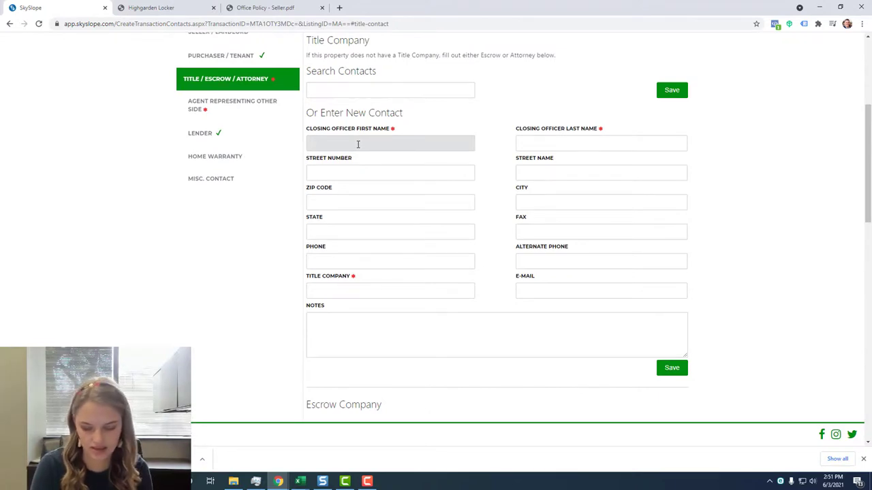
key(Tab)
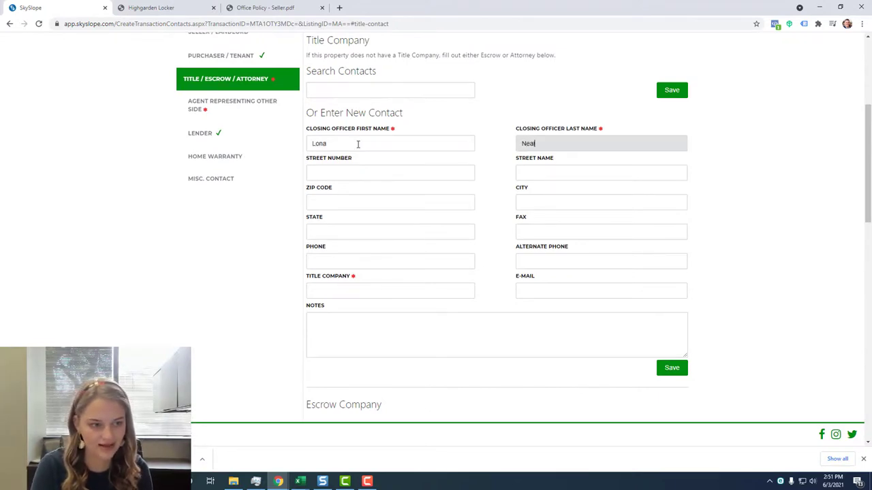
click(362, 290)
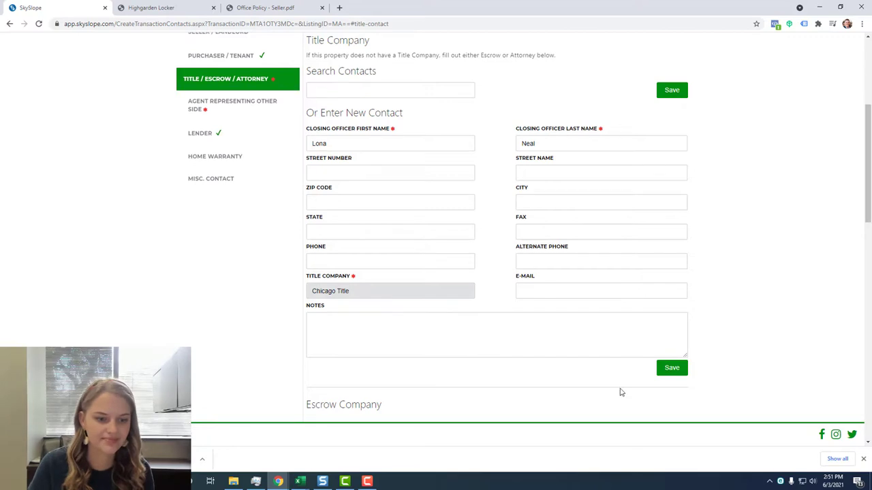
click(665, 372)
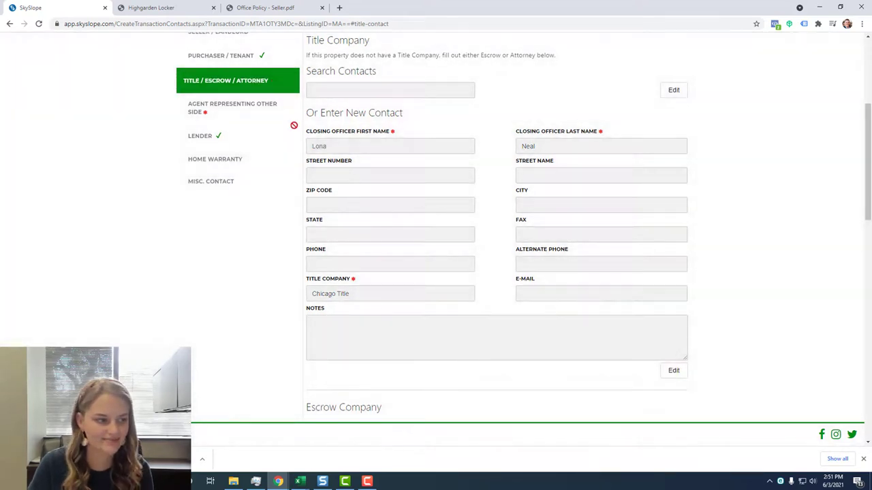
click(219, 106)
Save the other side's agent with their name and co-broker company Highgarden Real Estate.
click(372, 120)
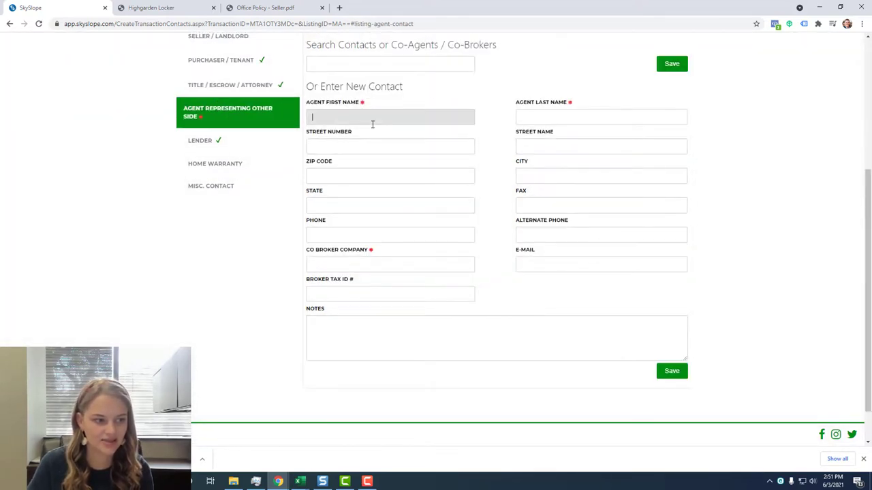
key(Tab)
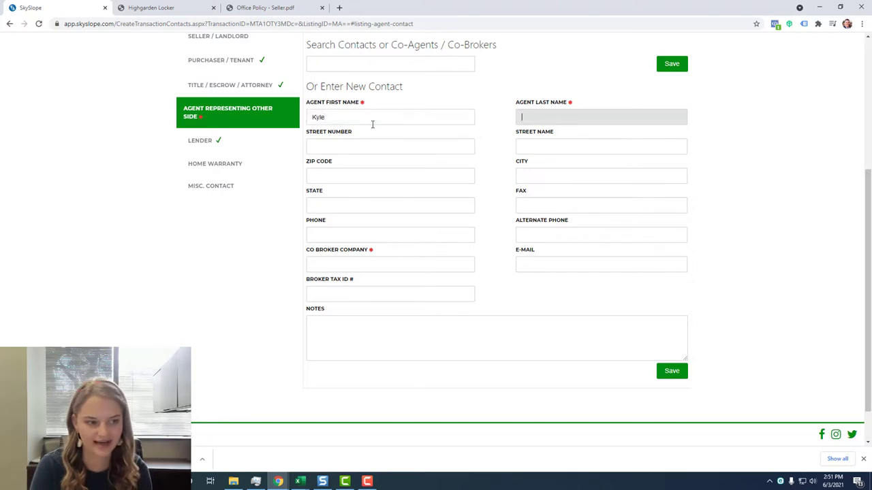
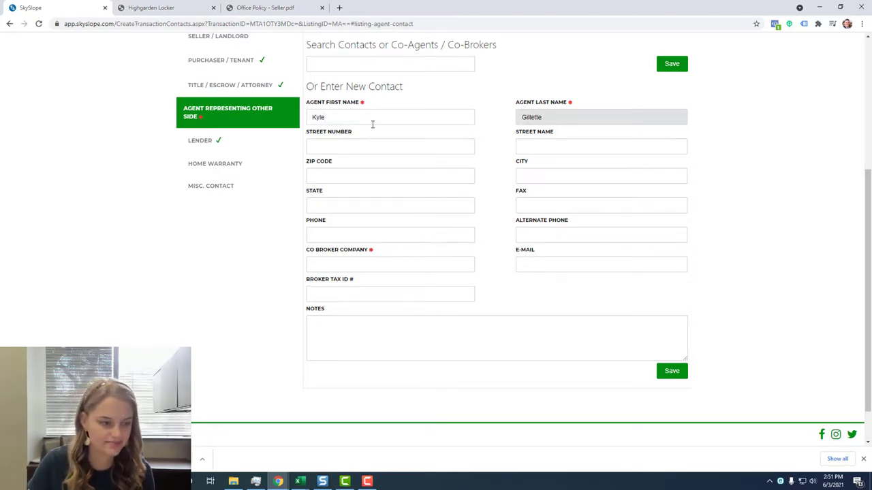
click(385, 261)
text(Hig)
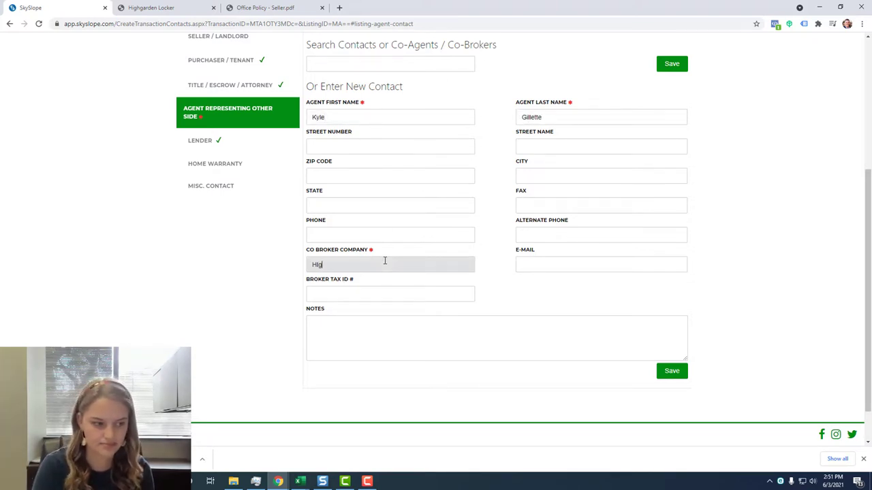
text(hgarden E)
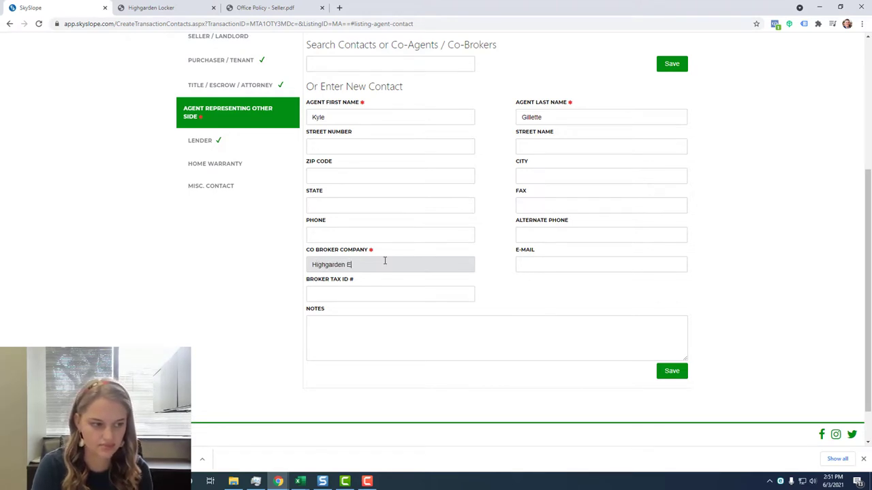
key(BackSpace)
text(Real Estate)
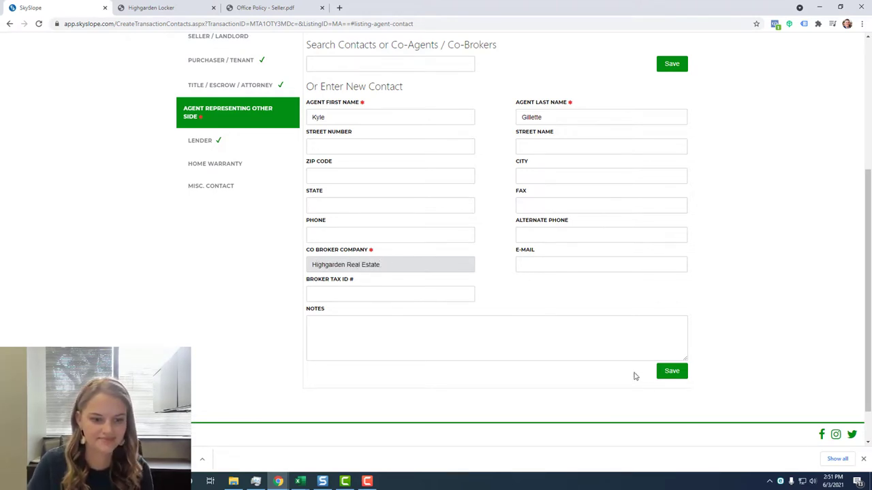
click(671, 372)
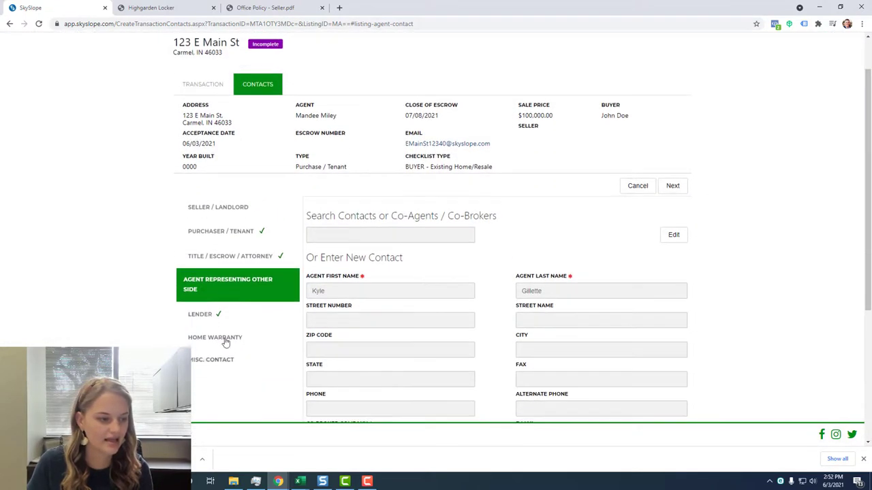
Save a lender contact with the loan officer's name and lender company Ruoff.
click(204, 313)
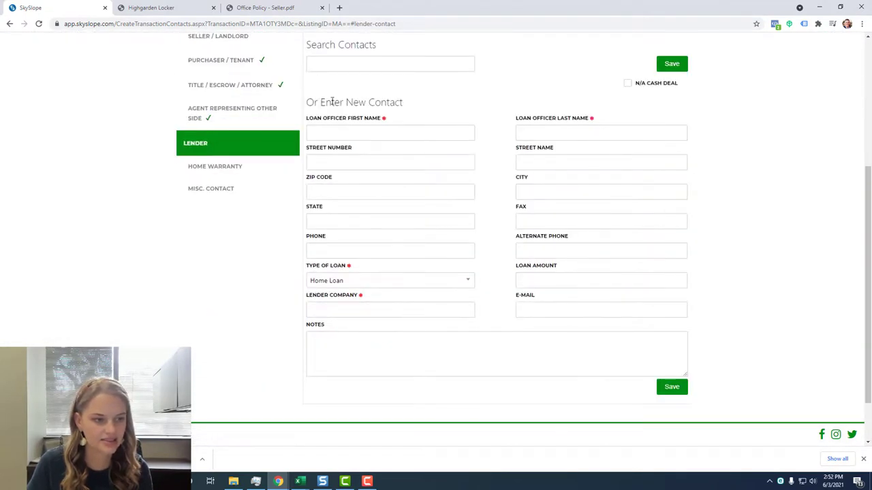
click(331, 131)
key(Tab)
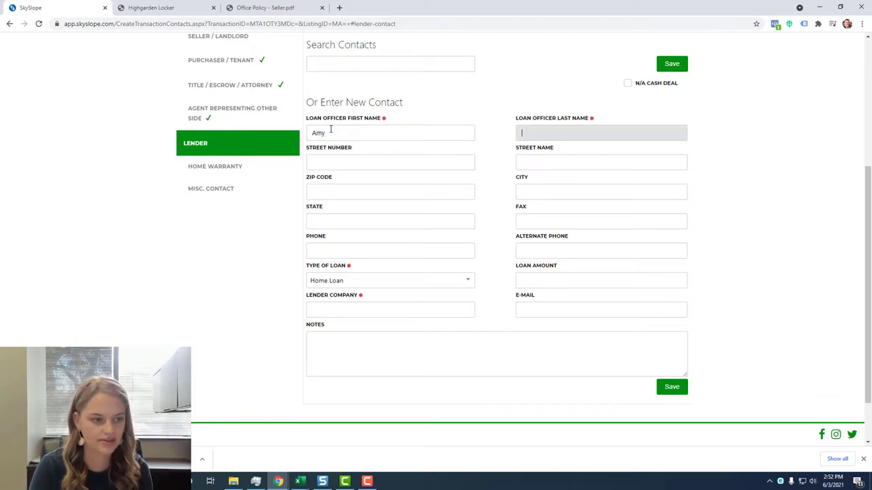
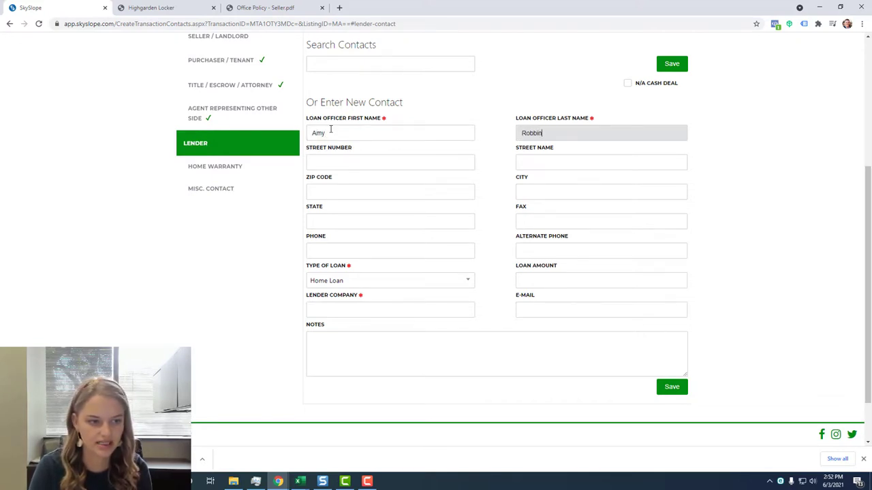
click(388, 311)
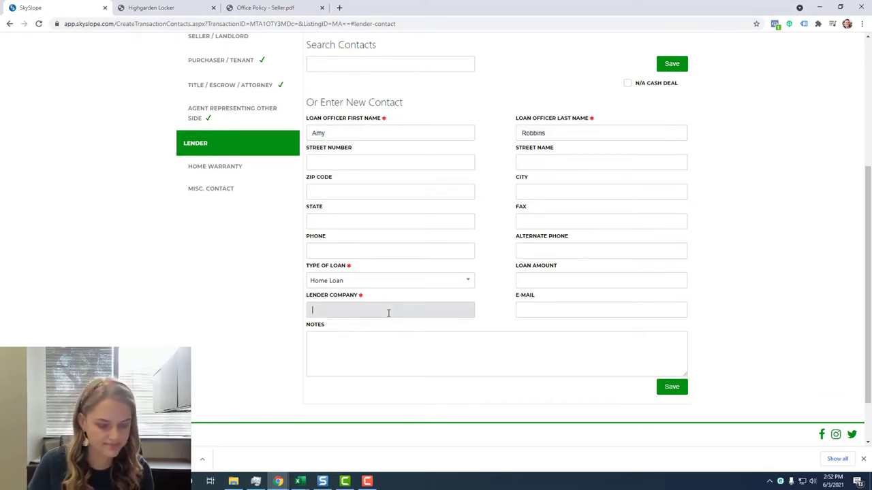
text(Ruoff)
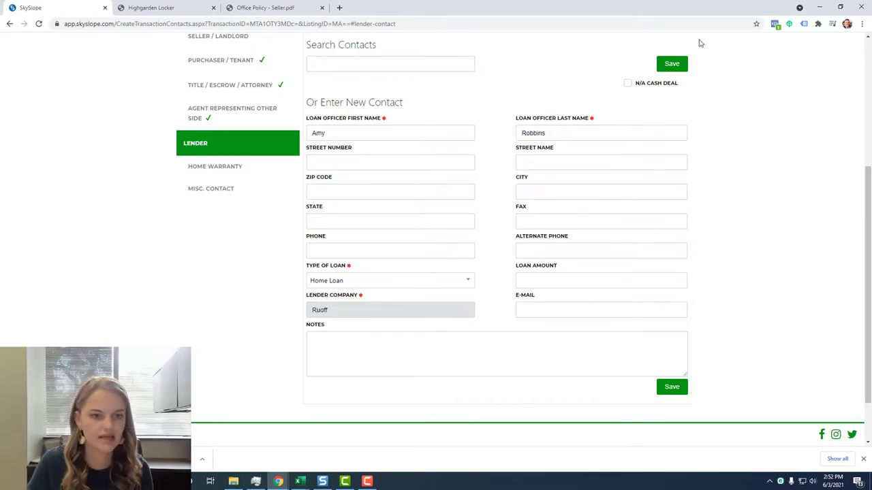
click(673, 63)
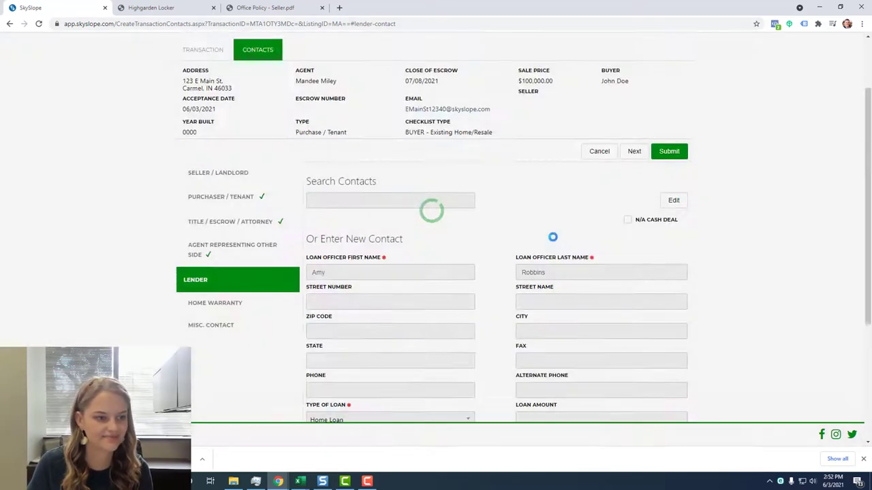
scroll(249, 310, down, 1)
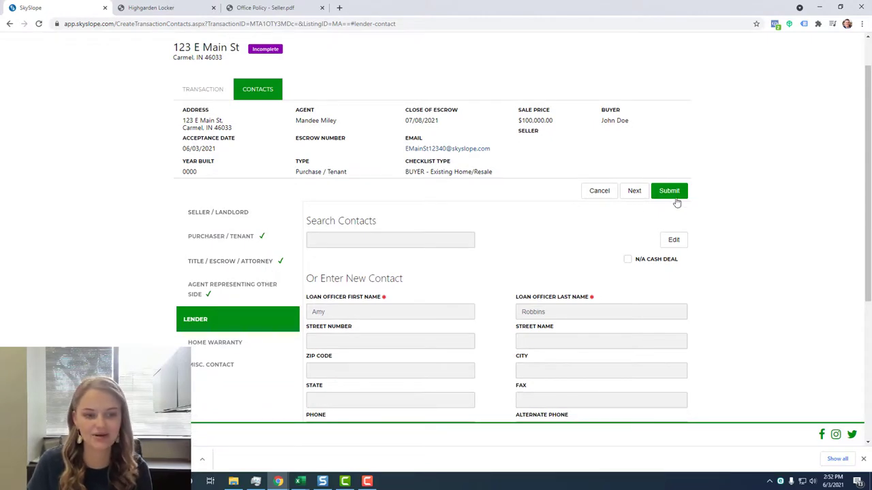
Submit the contacts and enter a 3.00% sale commission.
click(671, 192)
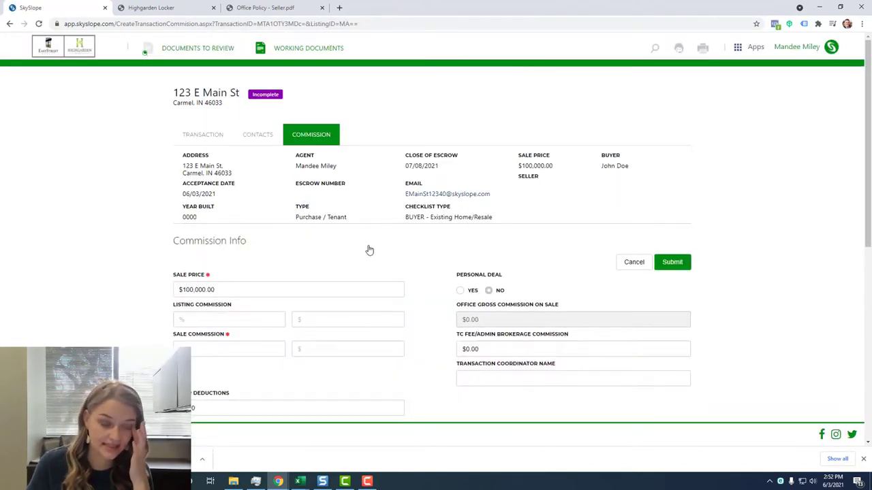
scroll(338, 259, down, 3)
click(225, 212)
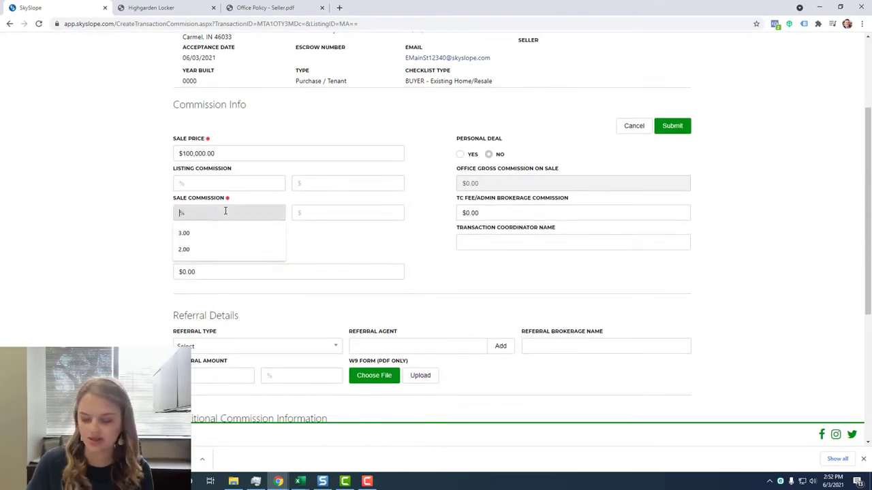
text(3.00)
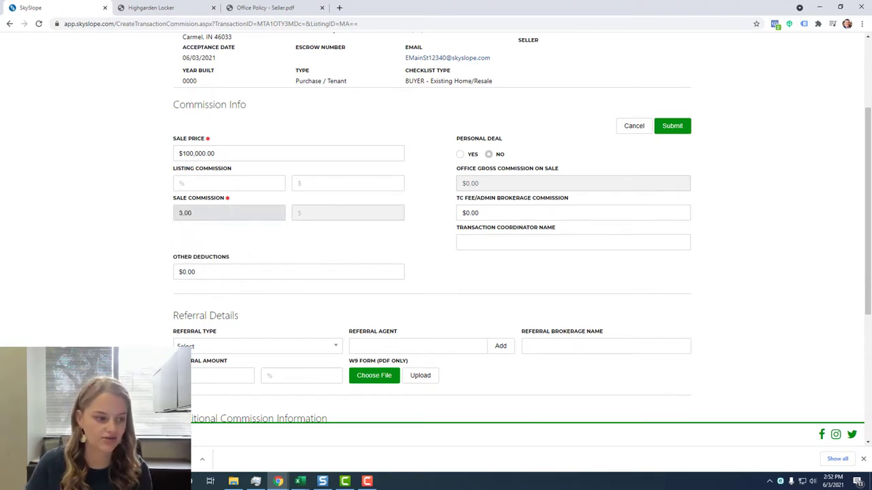
click(111, 169)
Save the commission comment 'Agent covering $199 fee'.
scroll(112, 169, down, 3)
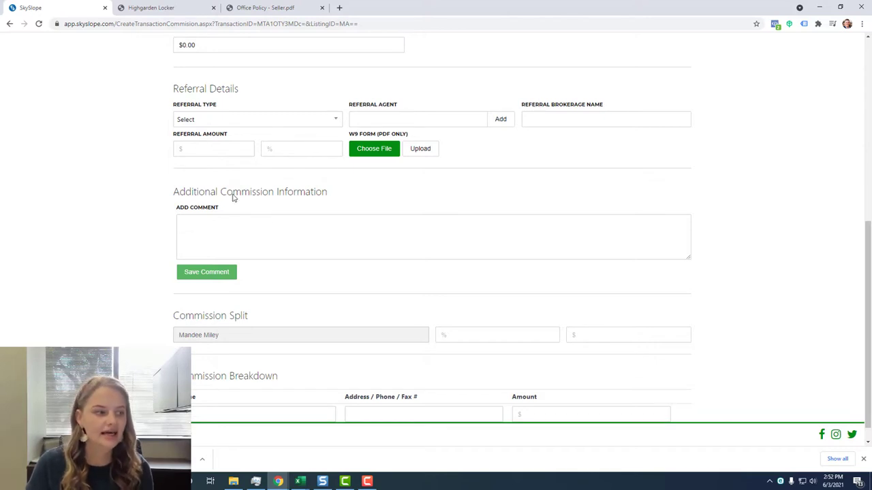
click(325, 243)
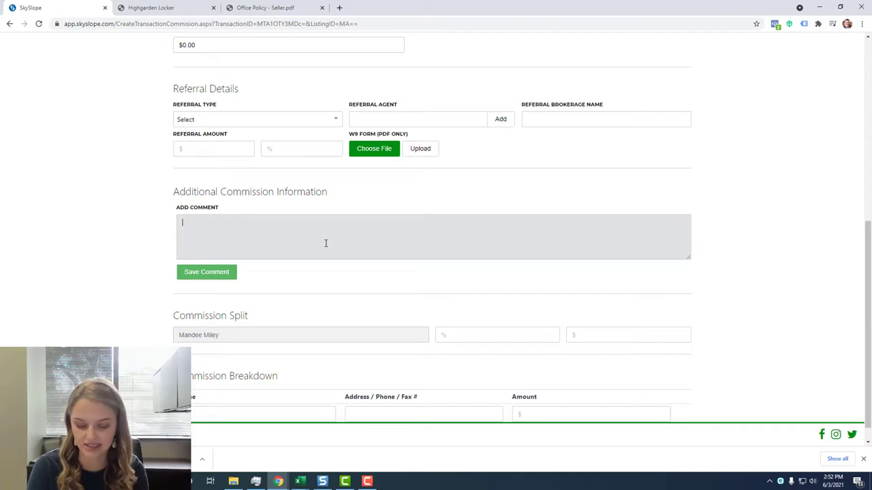
text(Agent )
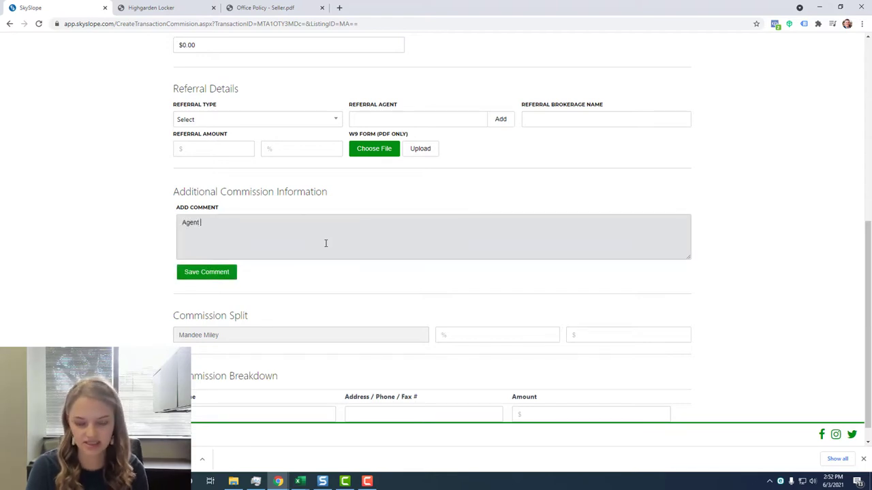
text(cov)
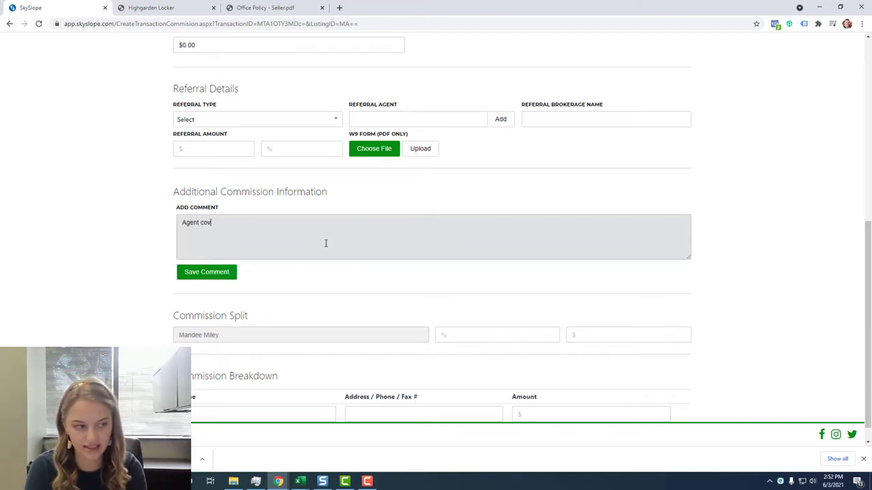
text(ering $)
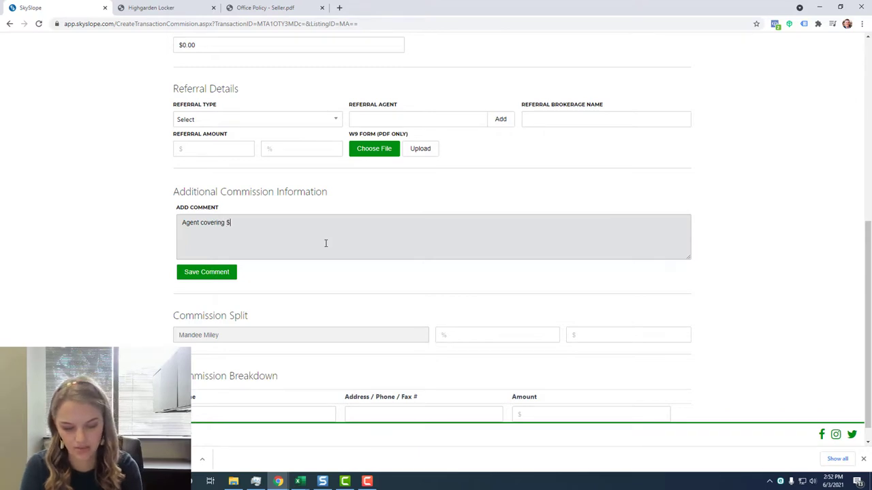
text(199 fee)
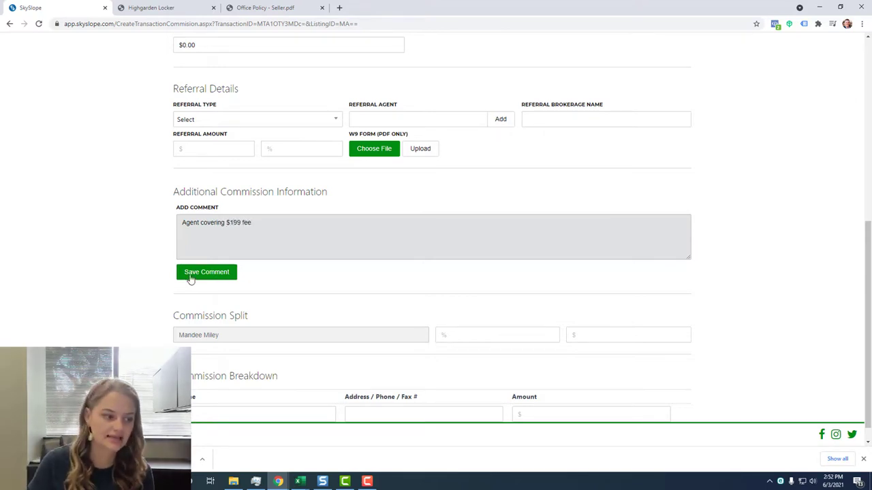
click(192, 277)
scroll(521, 249, up, 1)
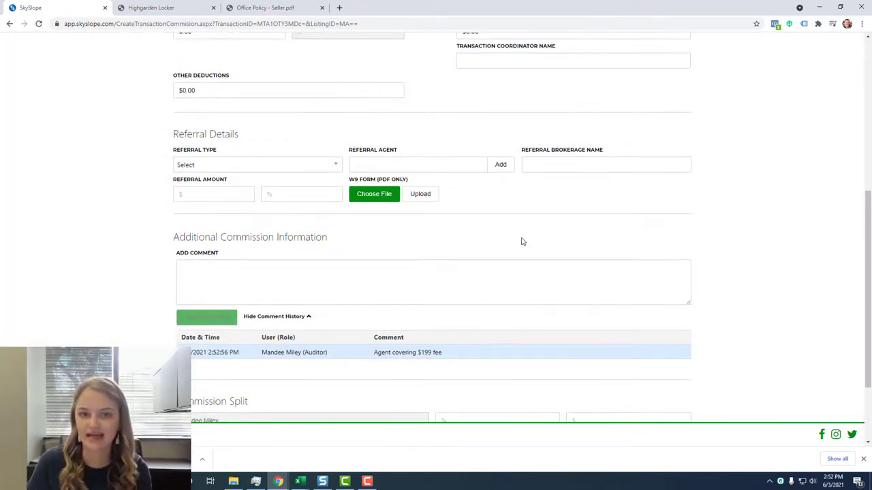
scroll(508, 245, up, 1)
scroll(506, 246, up, 5)
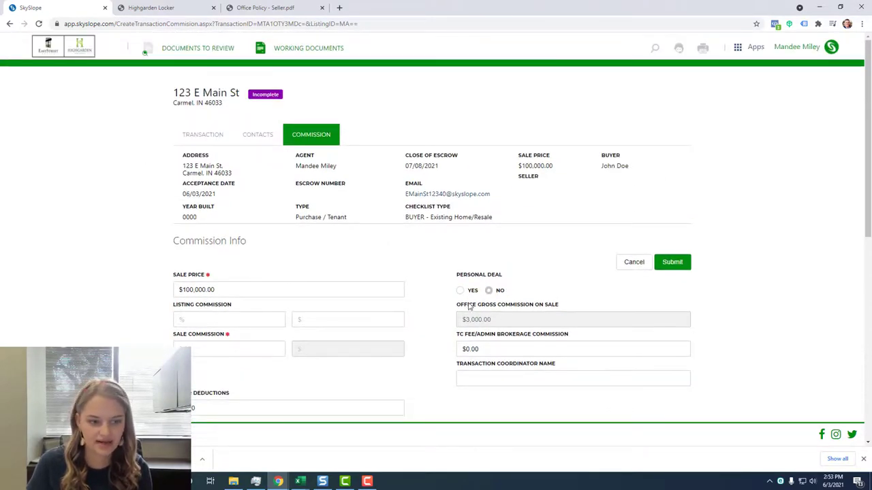
Submit the commission so the transaction turns Pending, check Documents, then view the checklist.
click(671, 262)
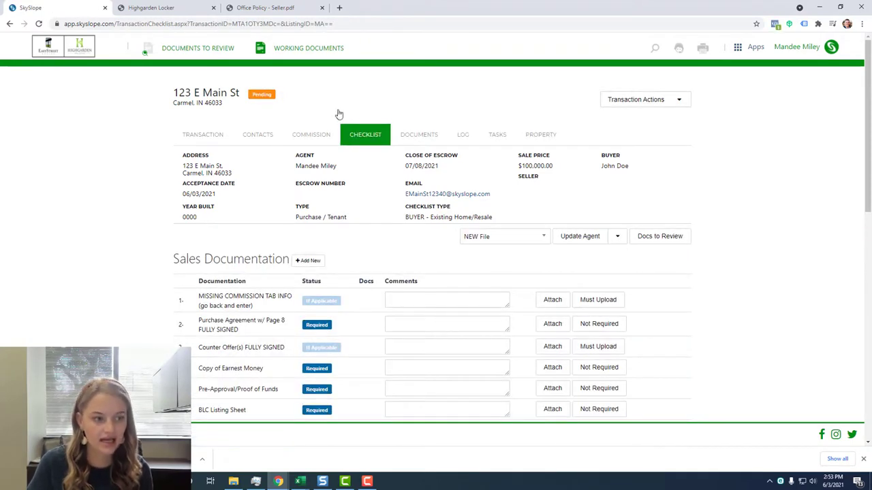
click(366, 141)
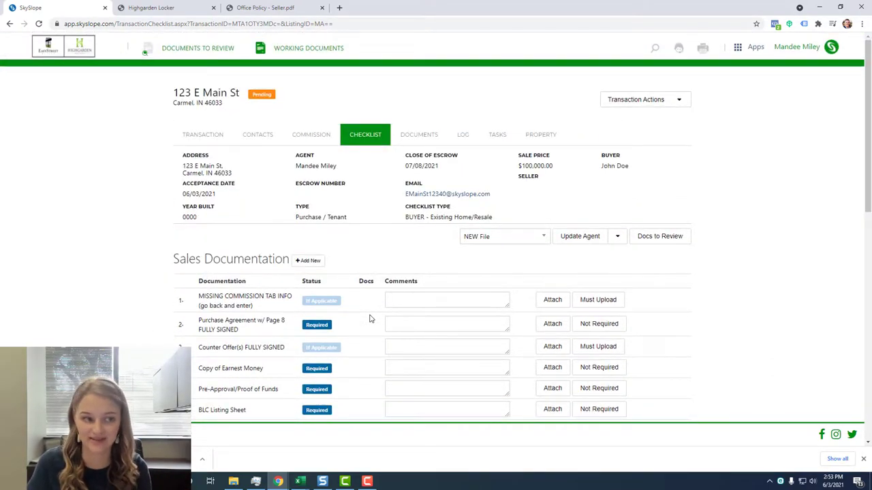
click(420, 138)
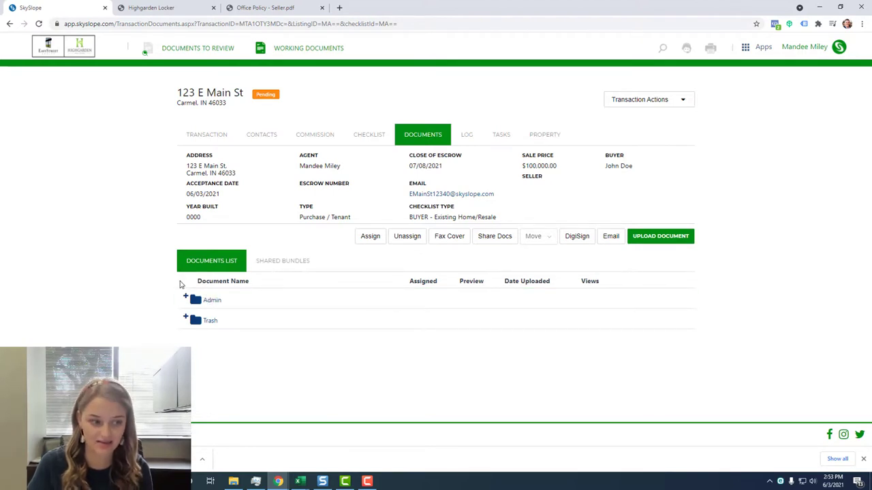
click(369, 238)
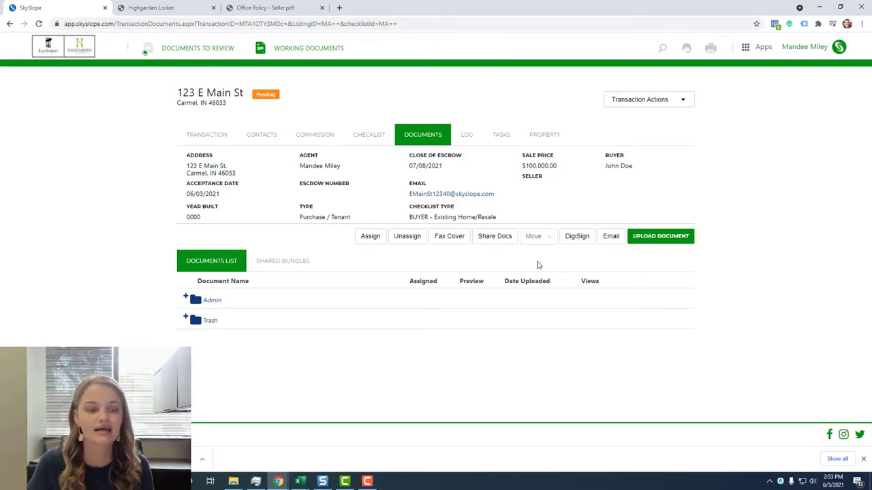
click(369, 134)
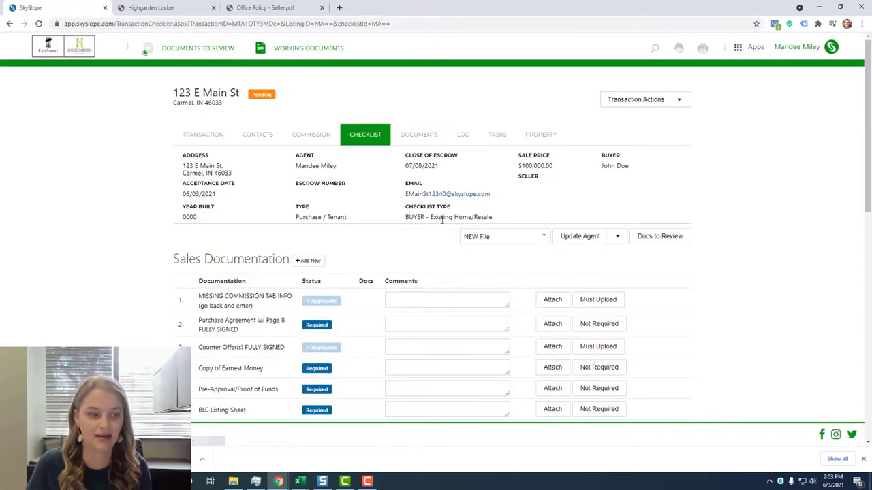